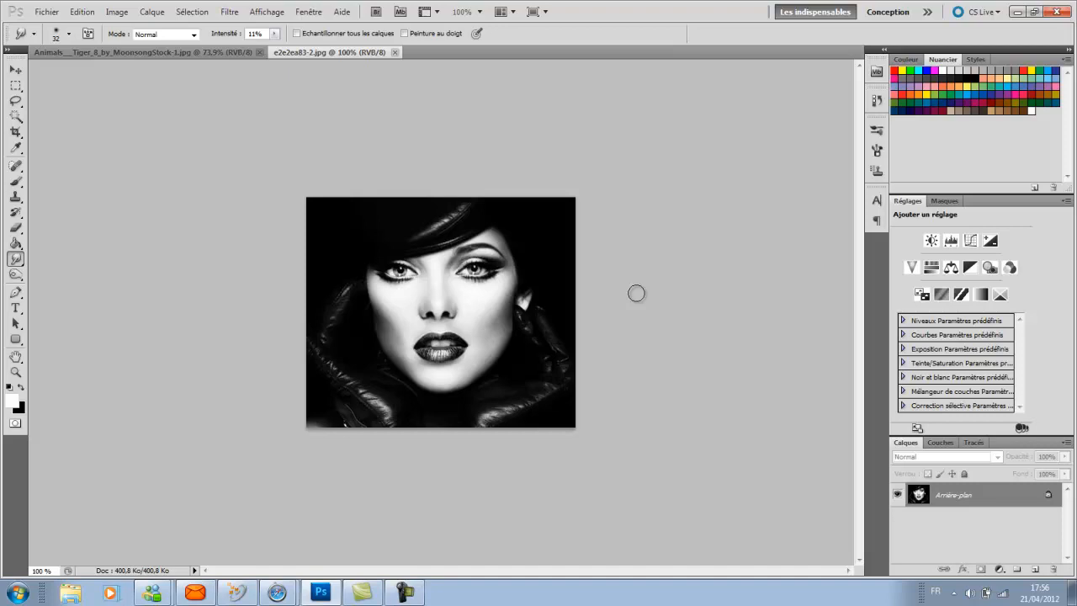
left_click(14, 89)
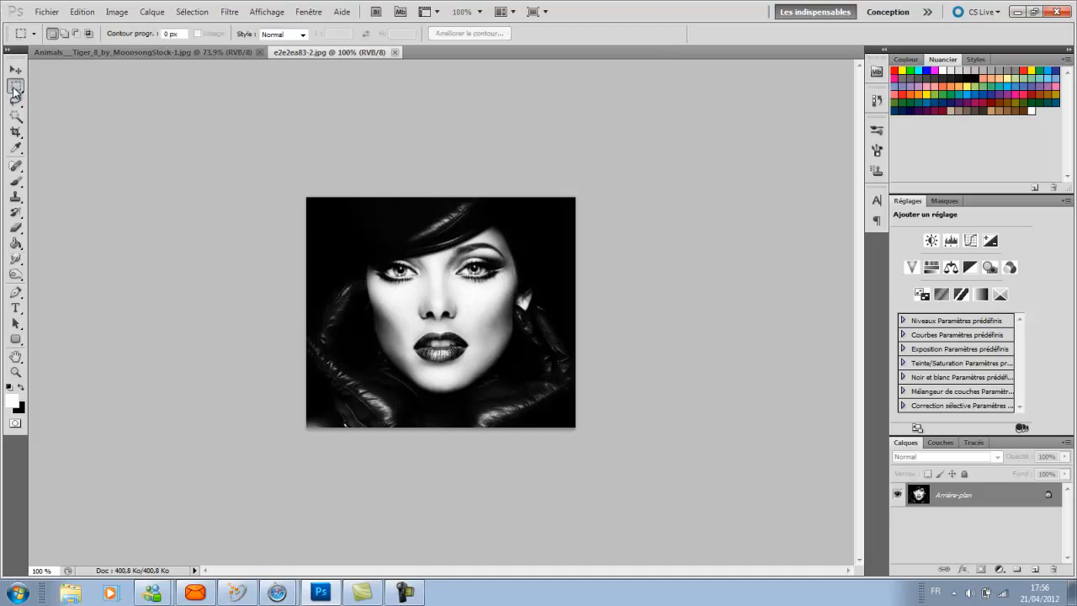
left_click(17, 133)
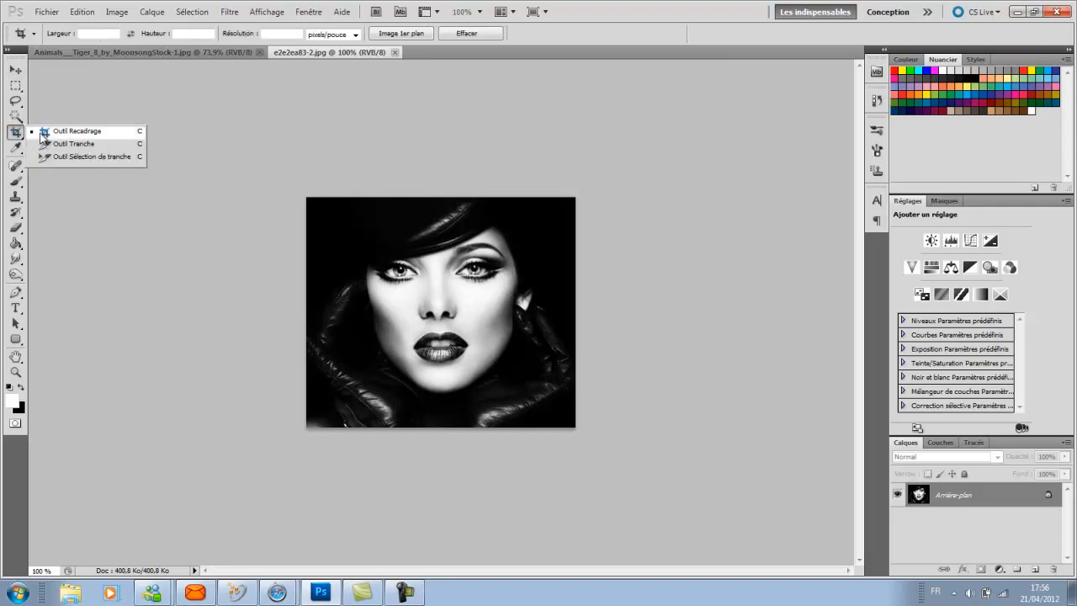
left_click(51, 131)
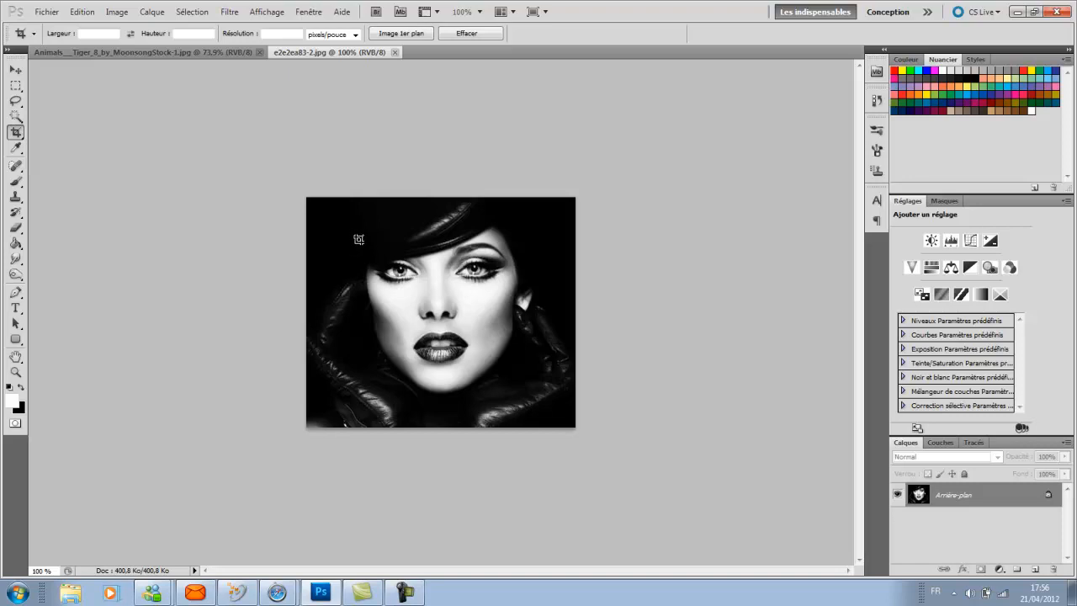
left_click_drag(357, 247, 498, 355)
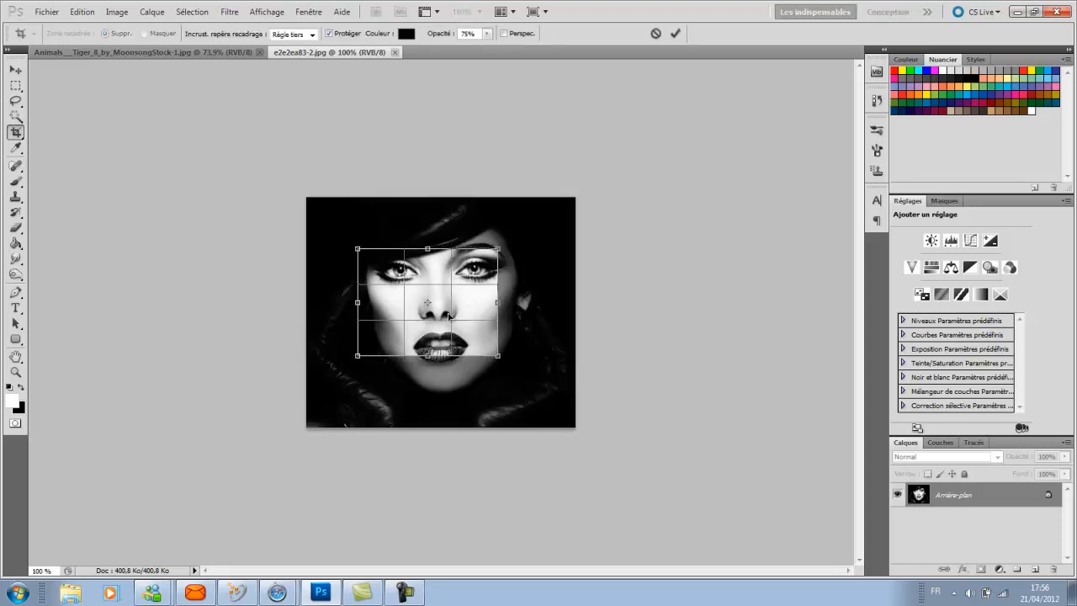
left_click(14, 70)
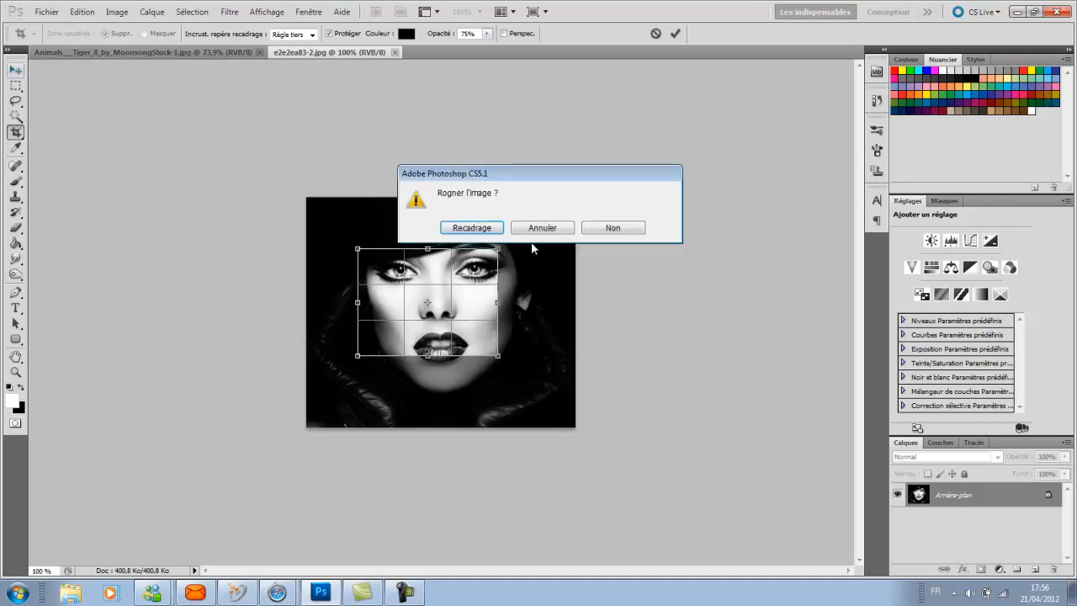
left_click(538, 229)
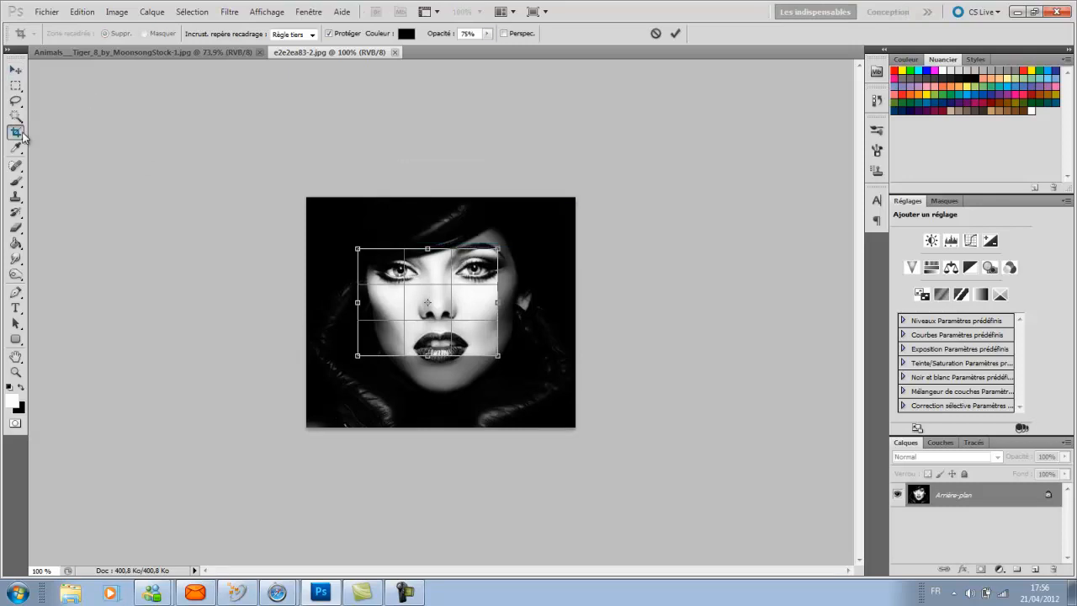
left_click(15, 71)
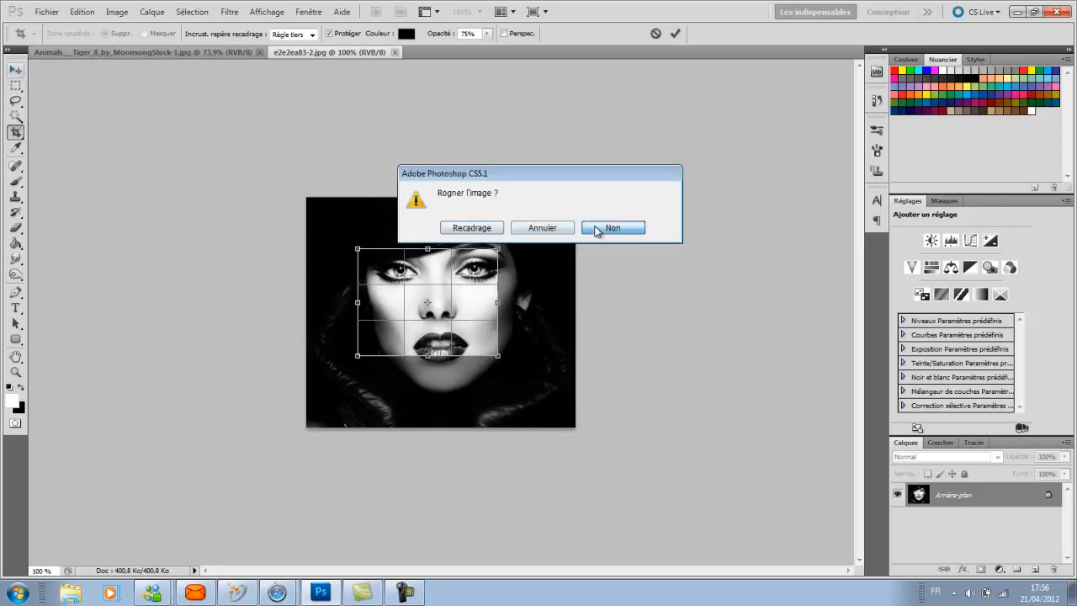
left_click(598, 230)
key("c")
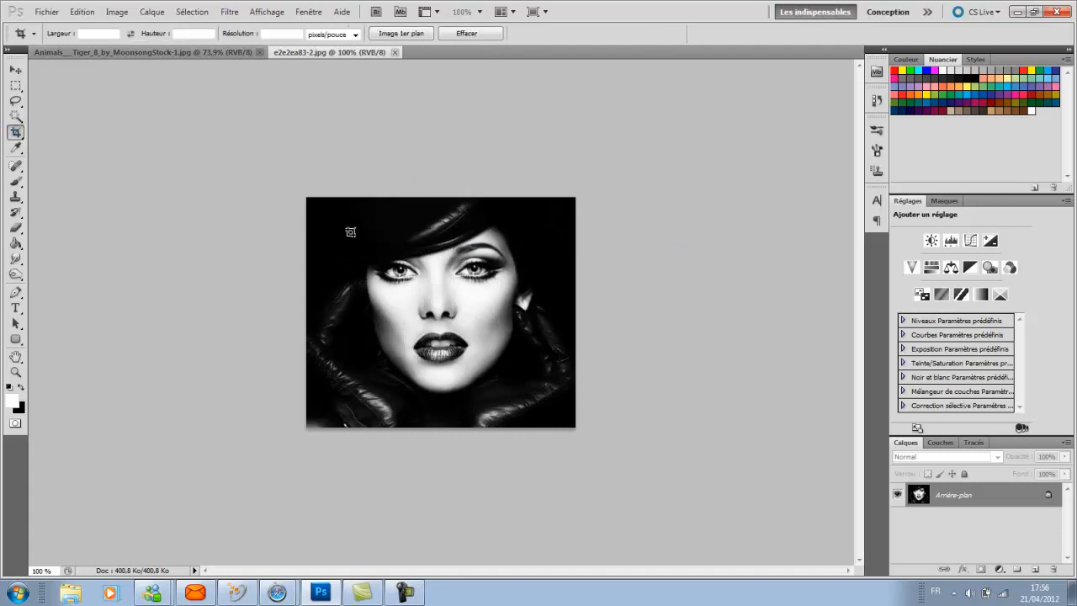
mouse_move(350, 223)
left_mouse_down()
mouse_move(383, 269)
mouse_move(512, 347)
mouse_move(524, 368)
left_mouse_up()
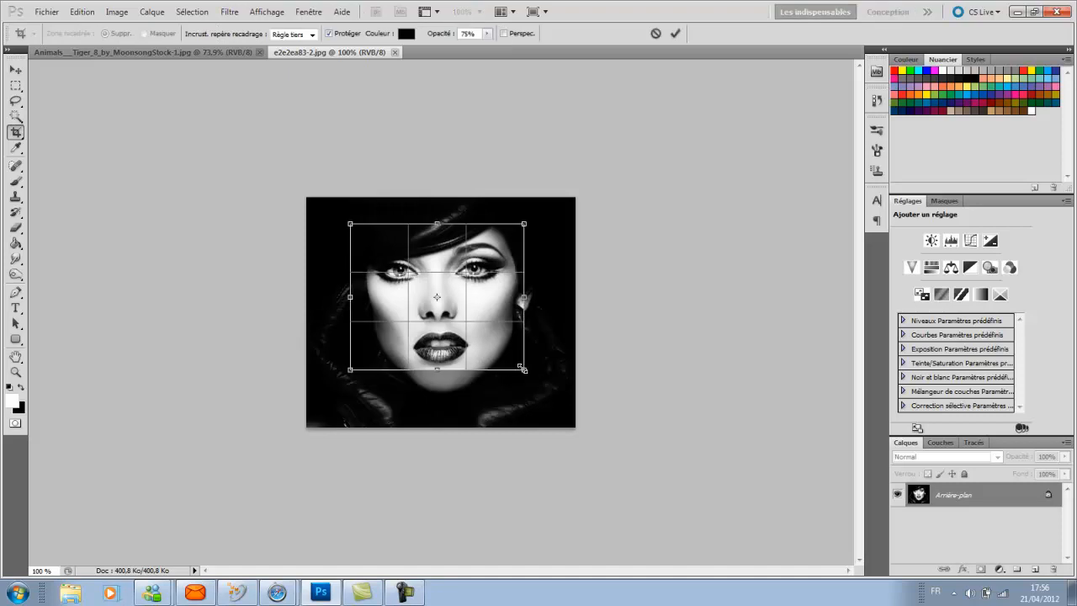
left_click(15, 69)
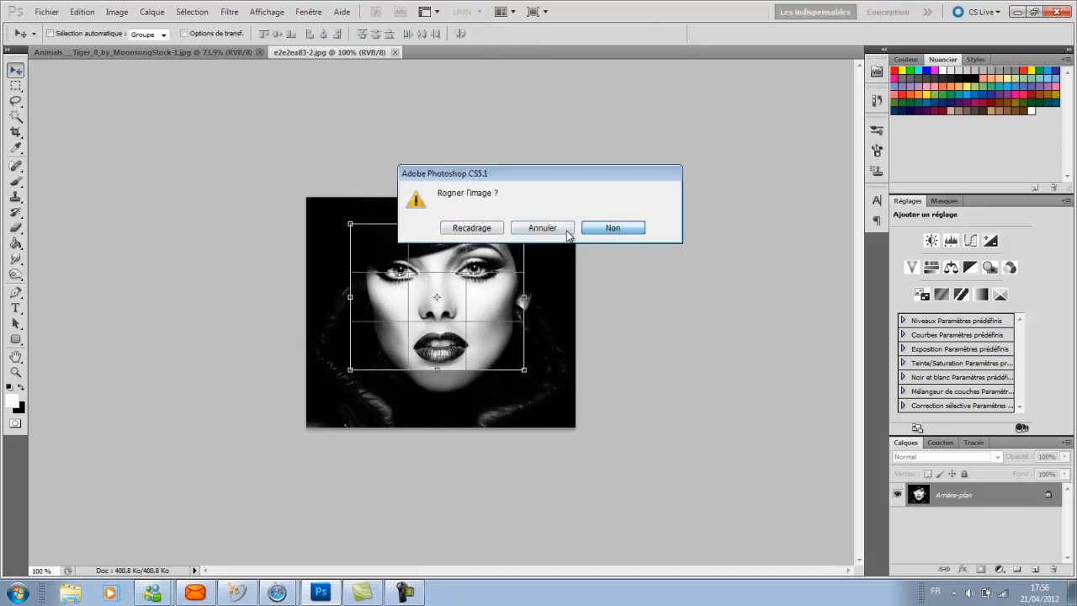
left_click(612, 228)
Crop the black-and-white portrait tightly around the woman's face, from the hat brim down to the chin
left_click(15, 131)
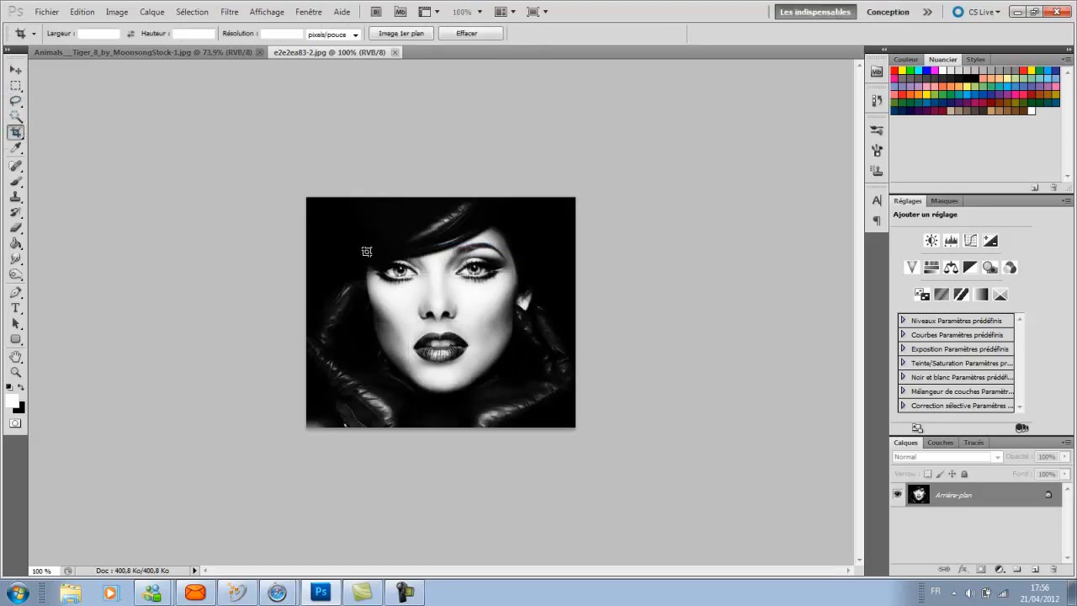
left_click_drag(360, 236, 525, 381)
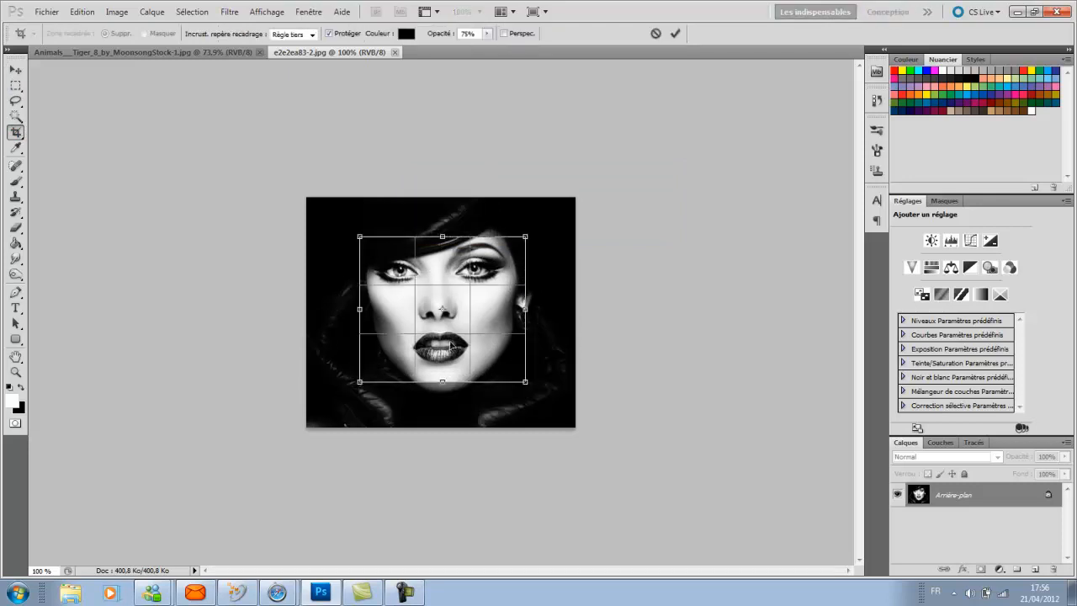
right_click(437, 336)
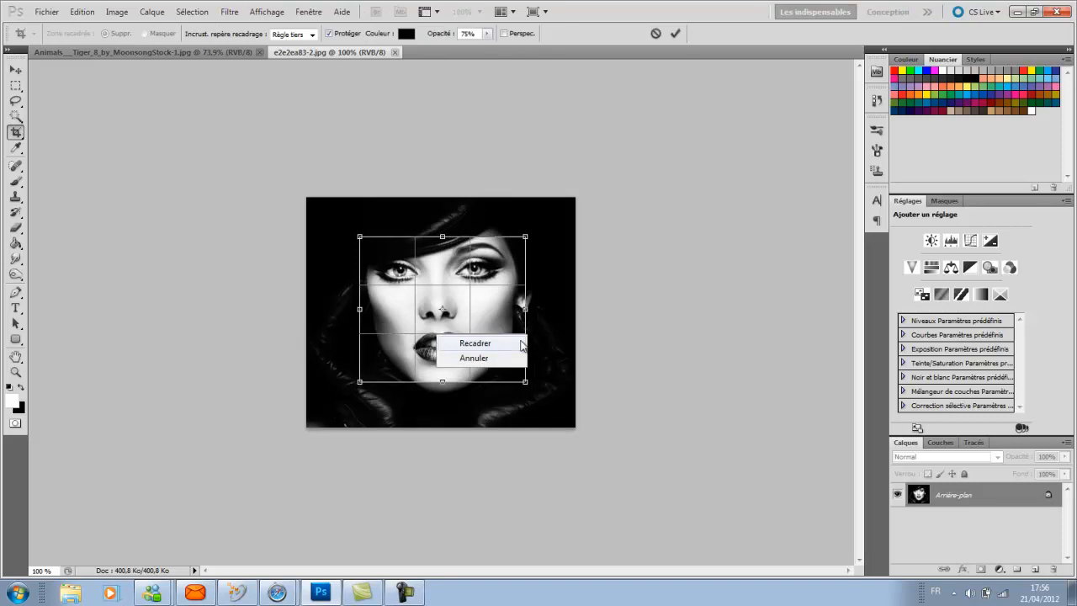
left_click(521, 343)
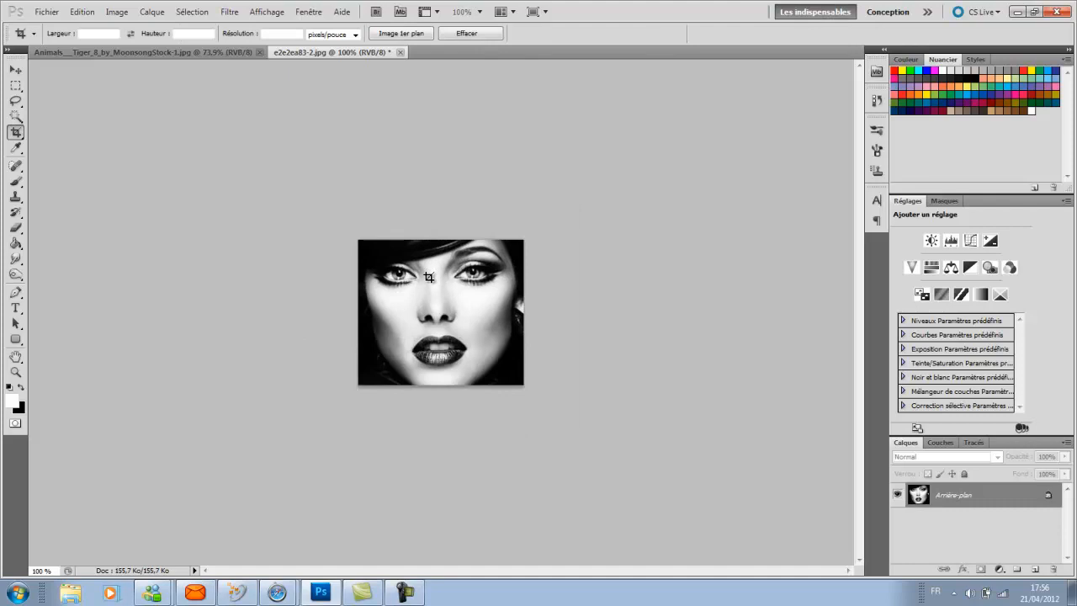
key("ctrl+plus")
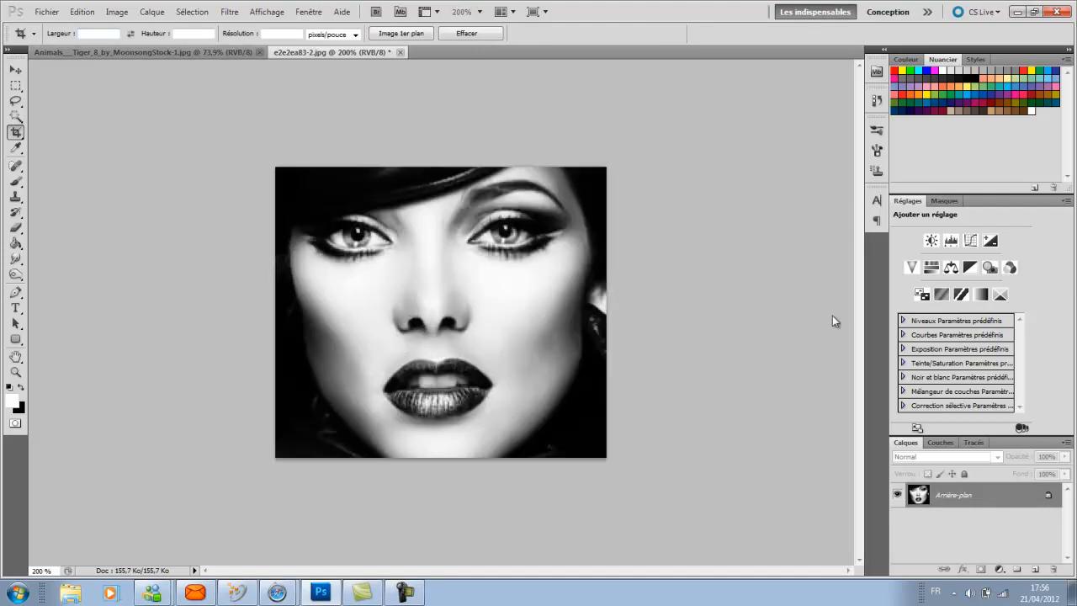
In the tiger photo, draw a freehand Lasso selection around the right-hand eye and the striped fur surrounding it
key("ctrl+Tab")
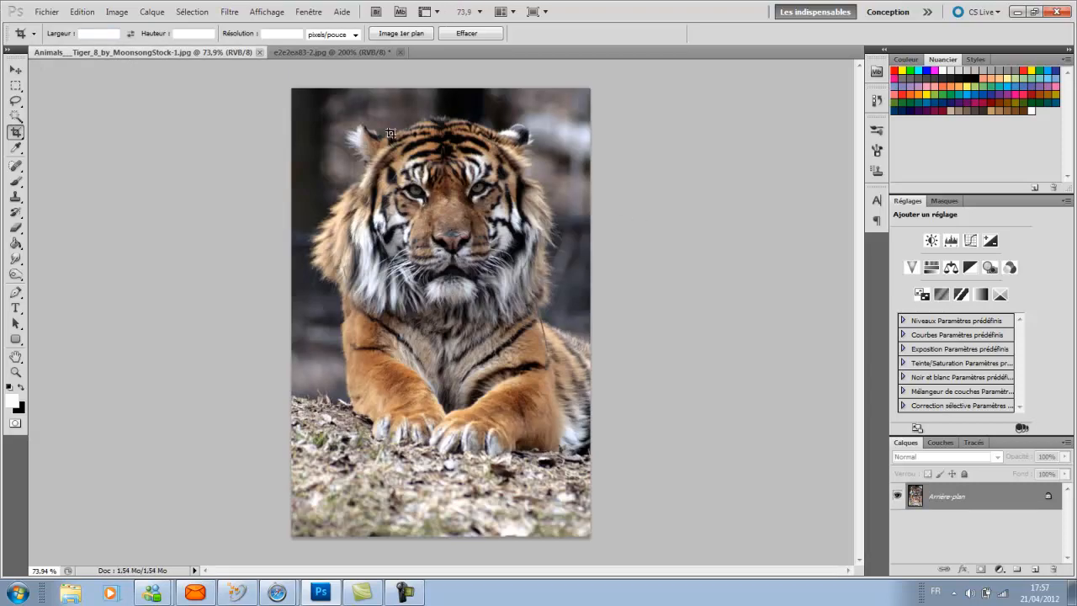
left_click(336, 53)
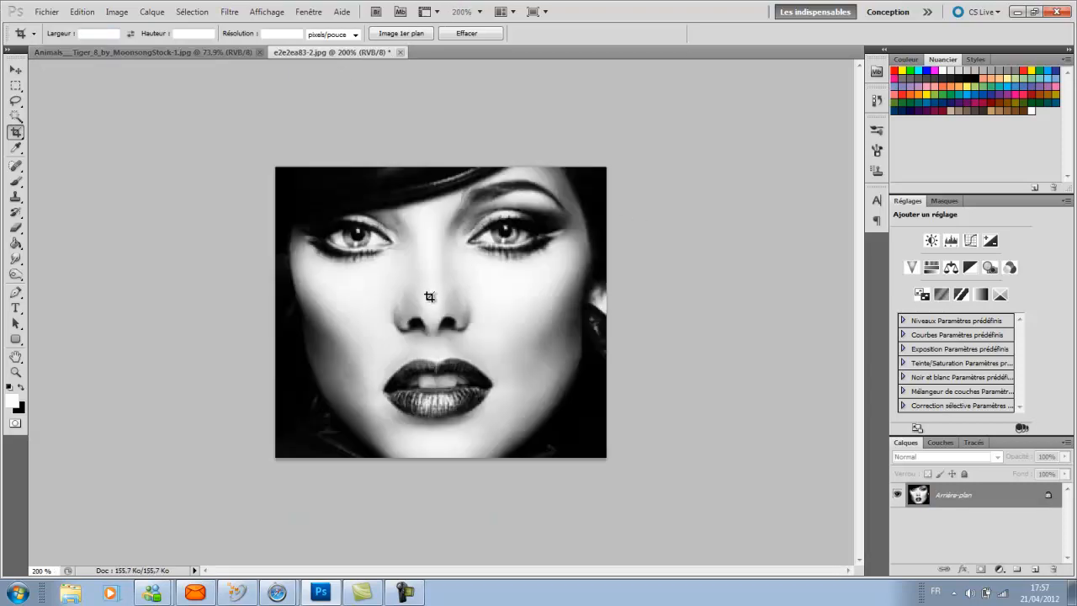
left_click(190, 53)
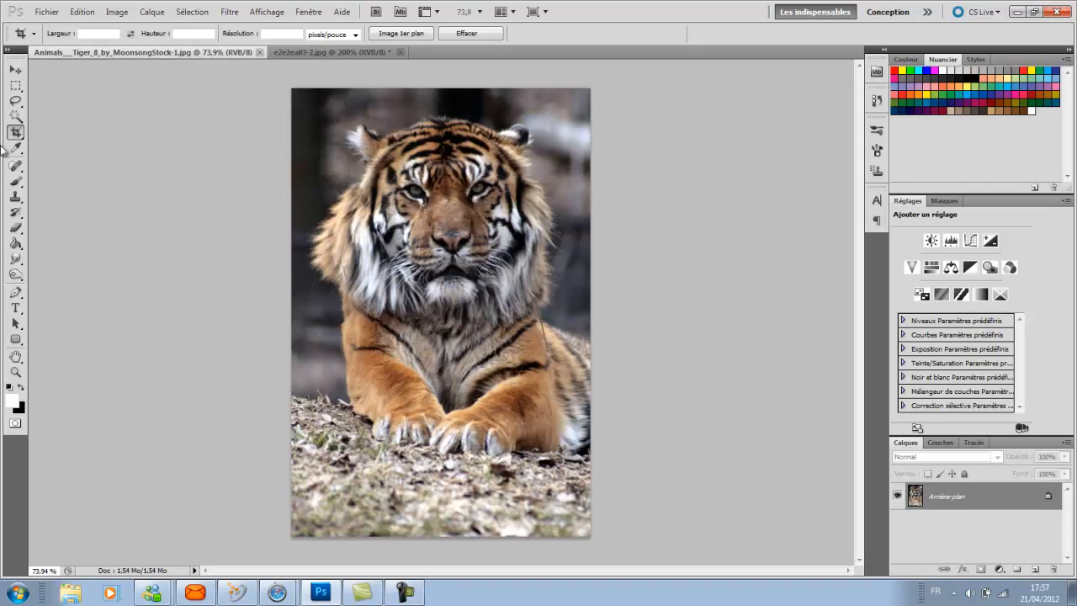
left_click(15, 103)
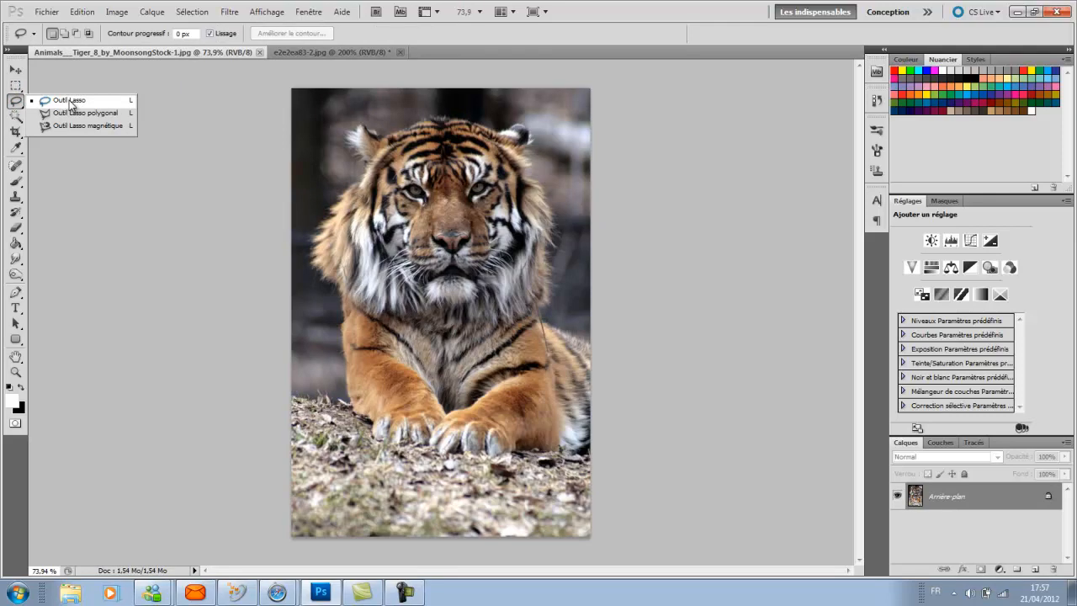
left_click(82, 102)
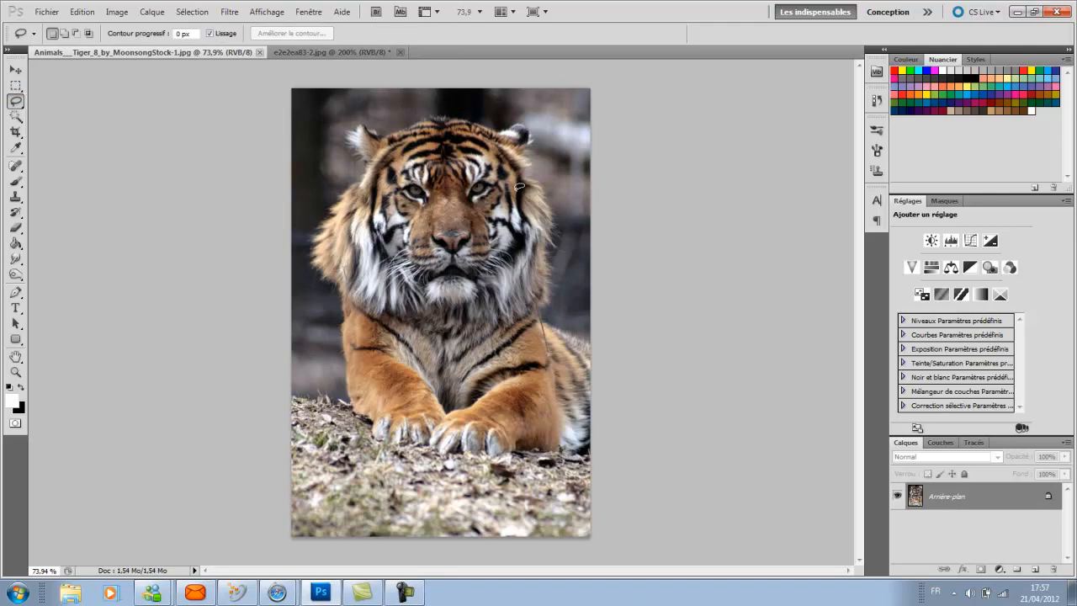
scroll(503, 162, "up", 6, "alt")
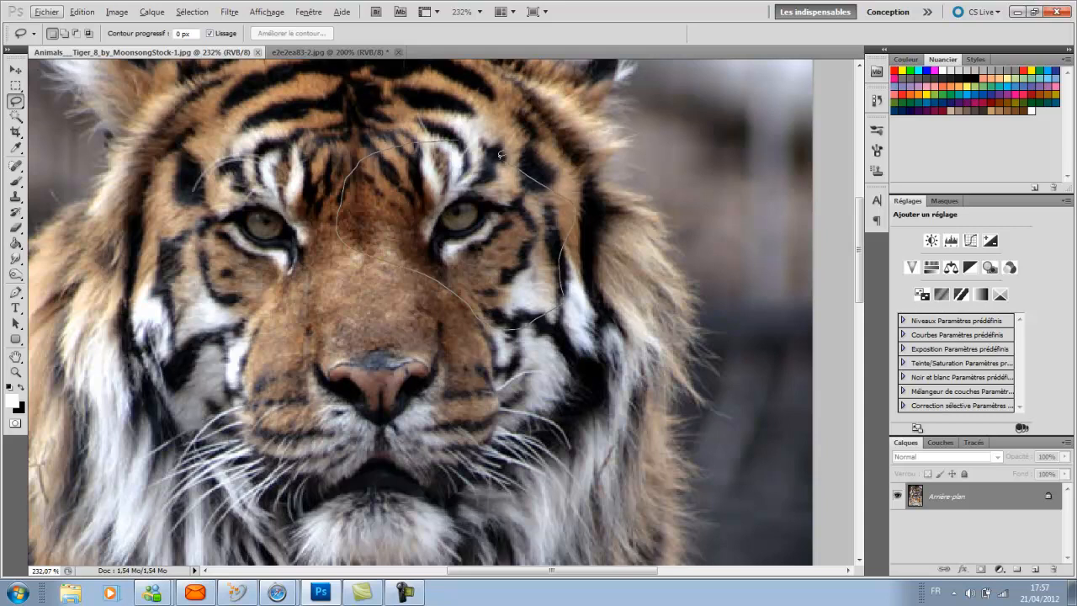
left_click_drag(467, 137, 469, 139)
Move the selected tiger eye into the portrait, align it over the woman's right-hand eye at 23% opacity, and restore full opacity
key("v")
mouse_move(454, 227)
left_mouse_down()
mouse_move(328, 54)
mouse_move(506, 292)
mouse_move(523, 288)
mouse_move(513, 245)
left_mouse_up()
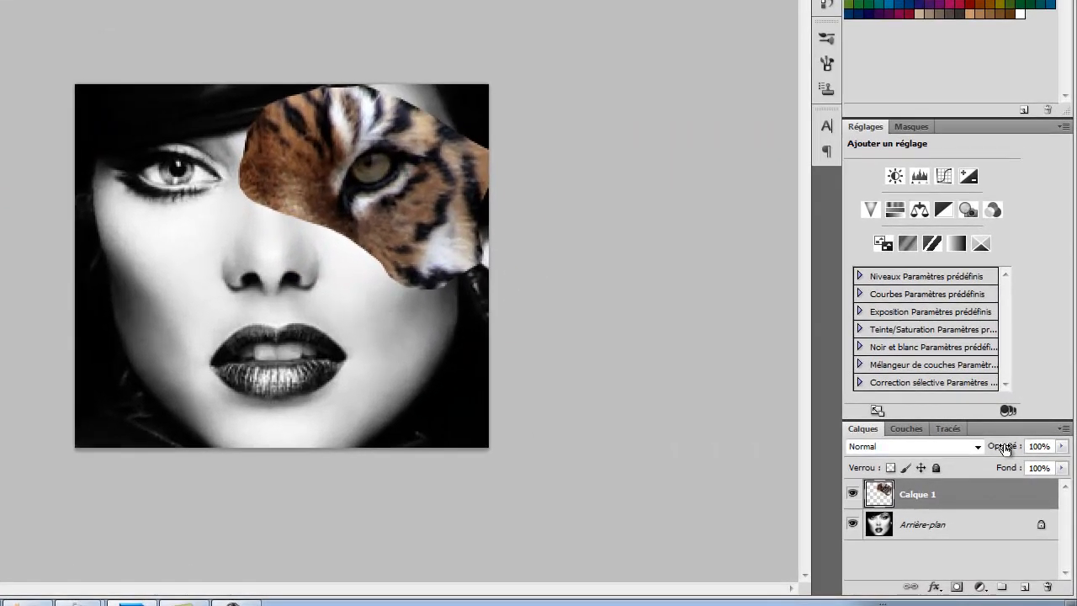
left_click_drag(1003, 447, 939, 451)
mouse_move(437, 246)
left_mouse_down()
mouse_move(412, 226)
mouse_move(421, 232)
left_mouse_up()
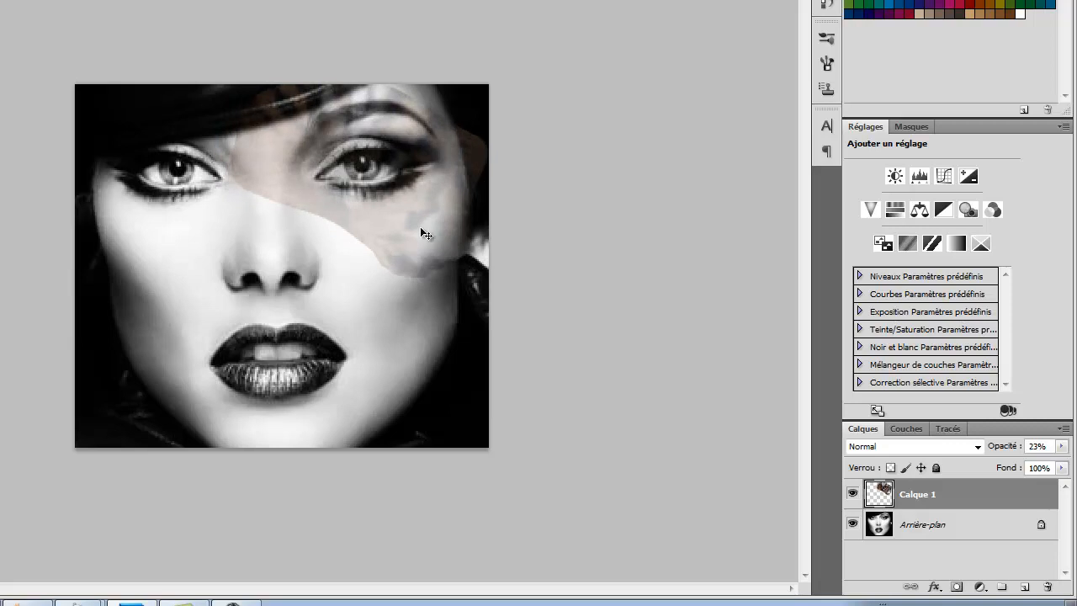
left_click_drag(992, 446, 1034, 446)
left_click_drag(427, 208, 425, 214)
left_click_drag(1007, 448, 1036, 451)
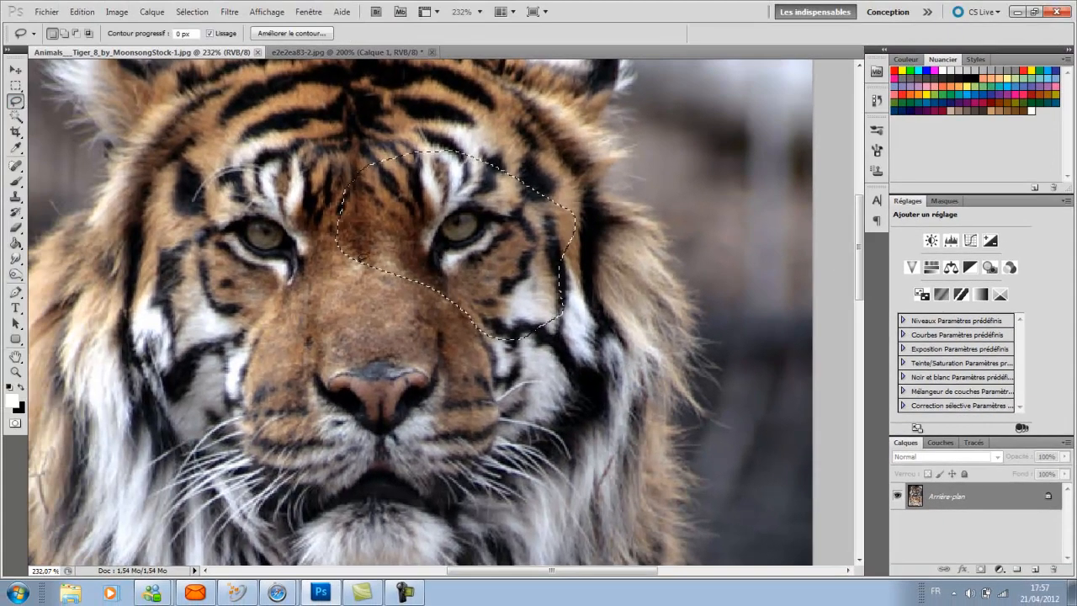
Replace the tiger photo's eye selection with a freehand Lasso selection around the nose and right-hand cheek
key("ctrl+d")
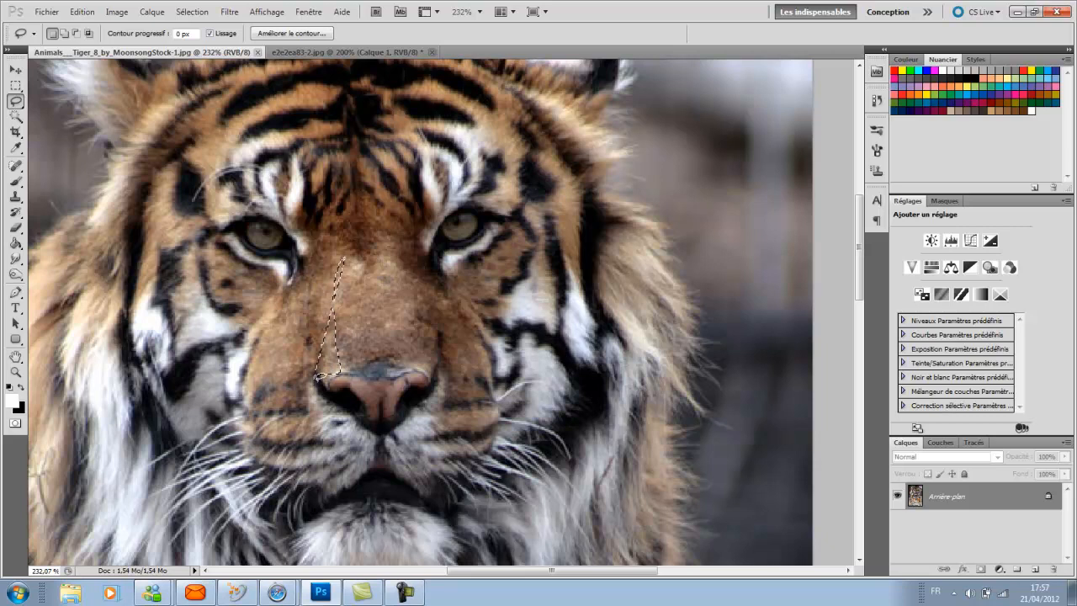
key("ctrl+d")
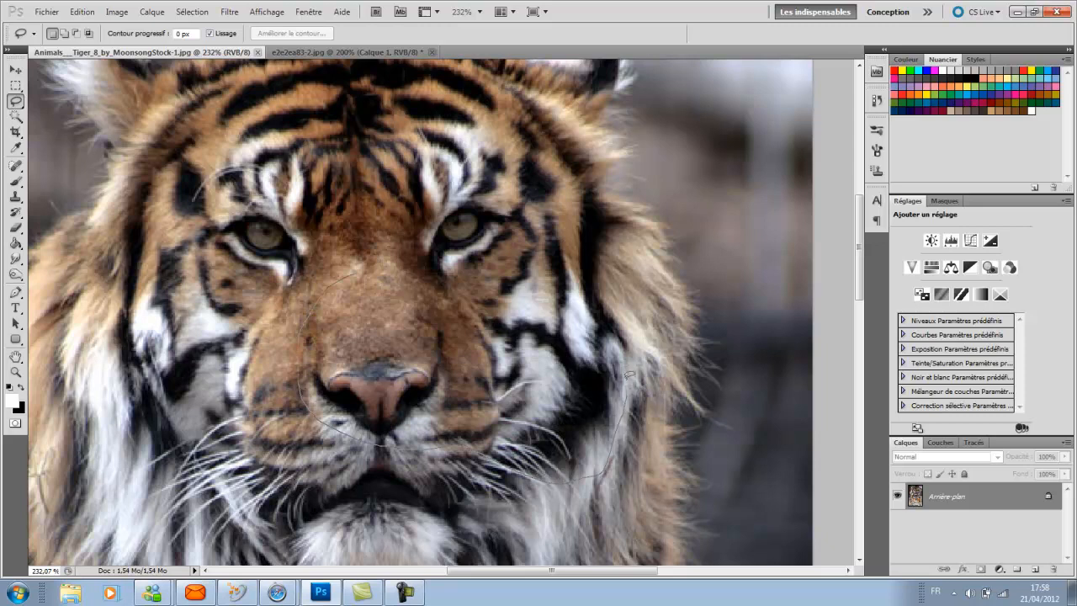
left_click_drag(579, 322, 499, 285)
Move the selected tiger nose into the portrait, align it over the woman's nose at 36% opacity, and restore the opacity to 100%
mouse_move(362, 274)
left_mouse_down()
mouse_move(382, 100)
mouse_move(347, 51)
mouse_move(490, 297)
mouse_move(467, 349)
left_mouse_up()
key("v")
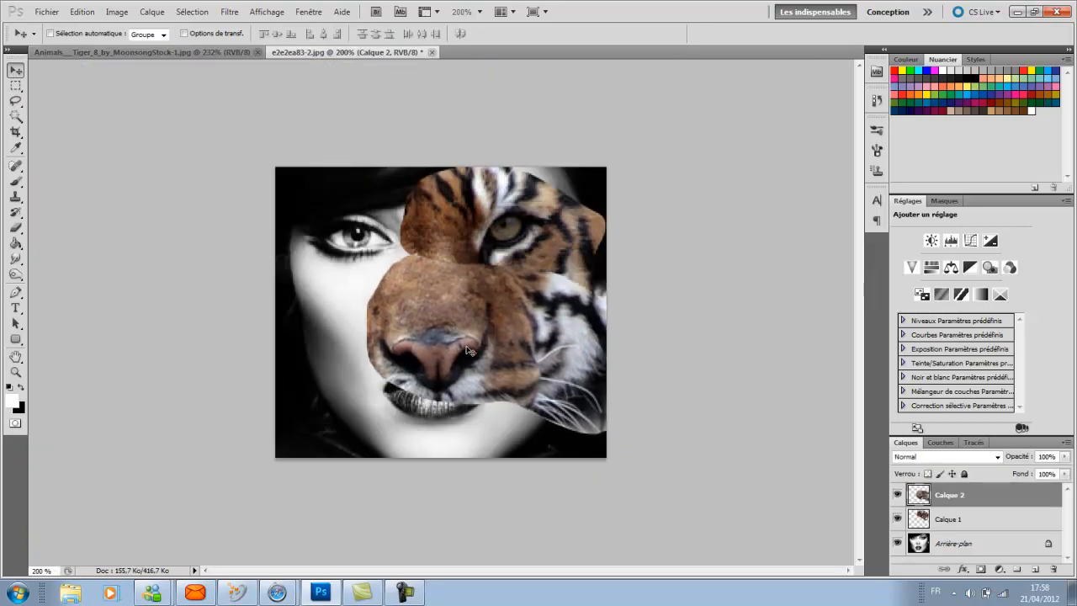
left_click_drag(1009, 456, 969, 454)
left_click_drag(473, 362, 483, 331)
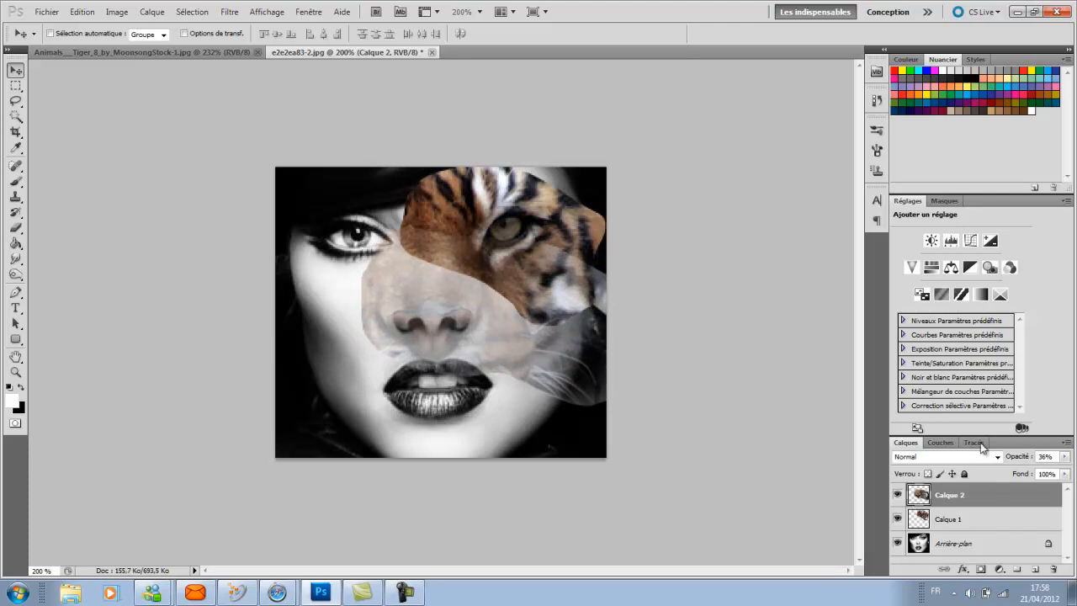
left_click_drag(453, 336, 452, 333)
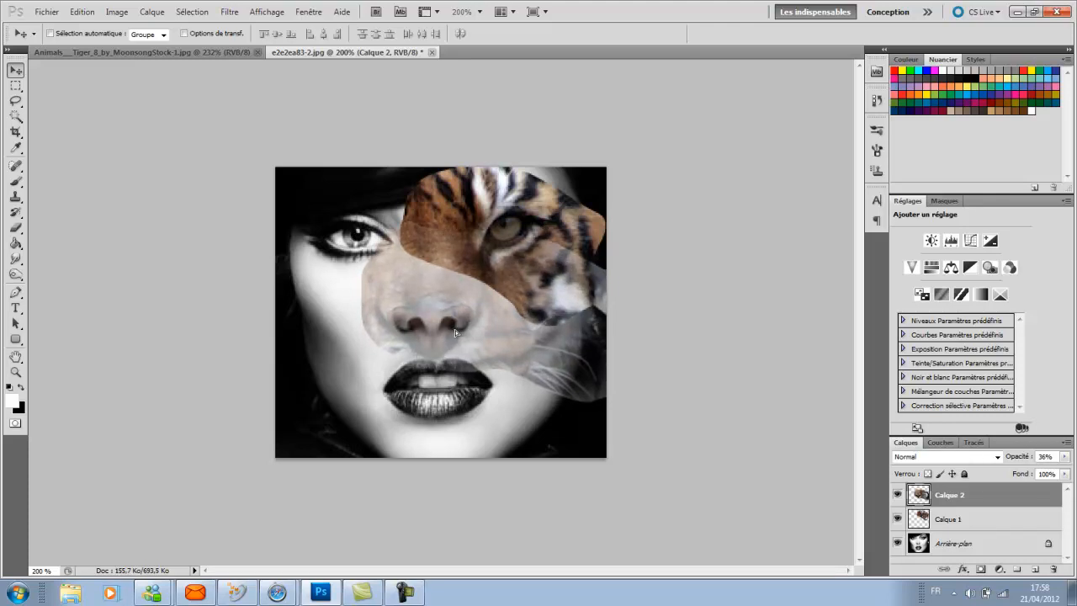
left_click_drag(1012, 457, 1073, 456)
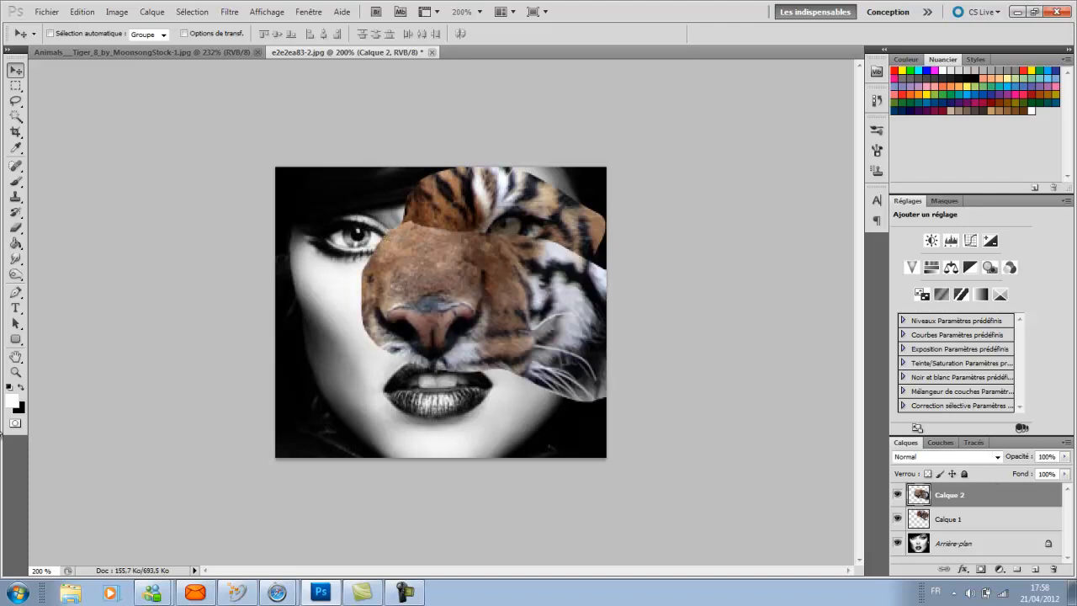
In the tiger photo, replace the nose selection with a freehand Lasso selection around the mouth, chin and right-hand whiskers
left_click(96, 56)
scroll(140, 241, "down", 5)
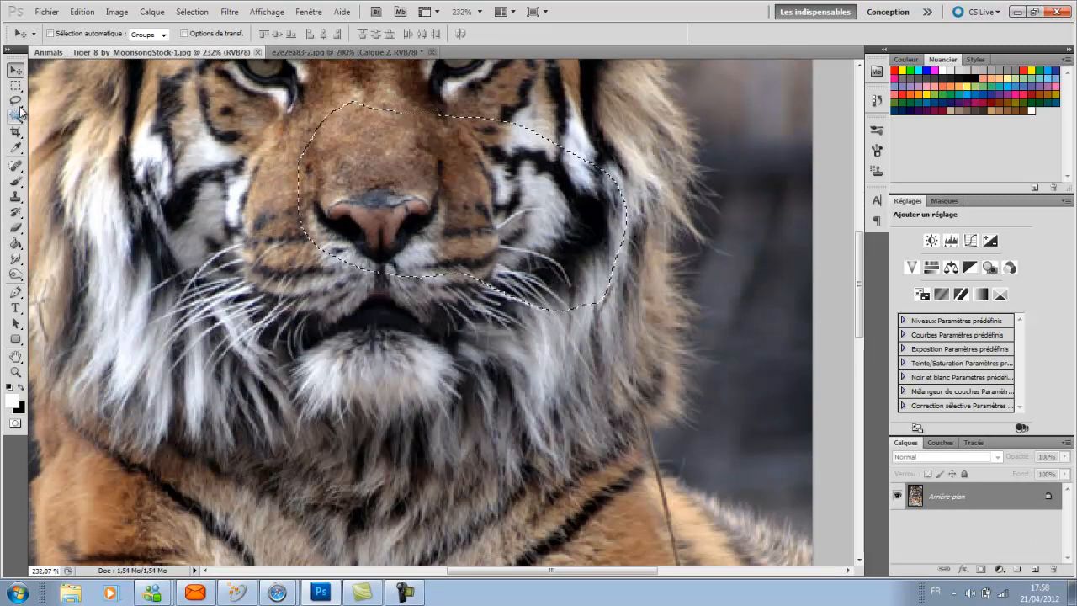
left_click(16, 101)
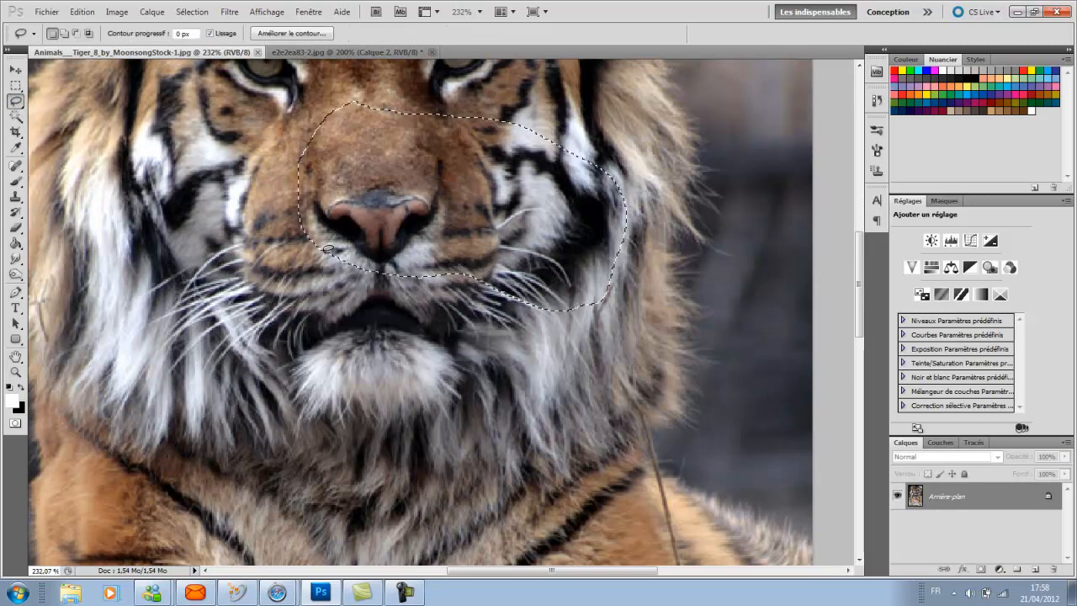
left_click(328, 249)
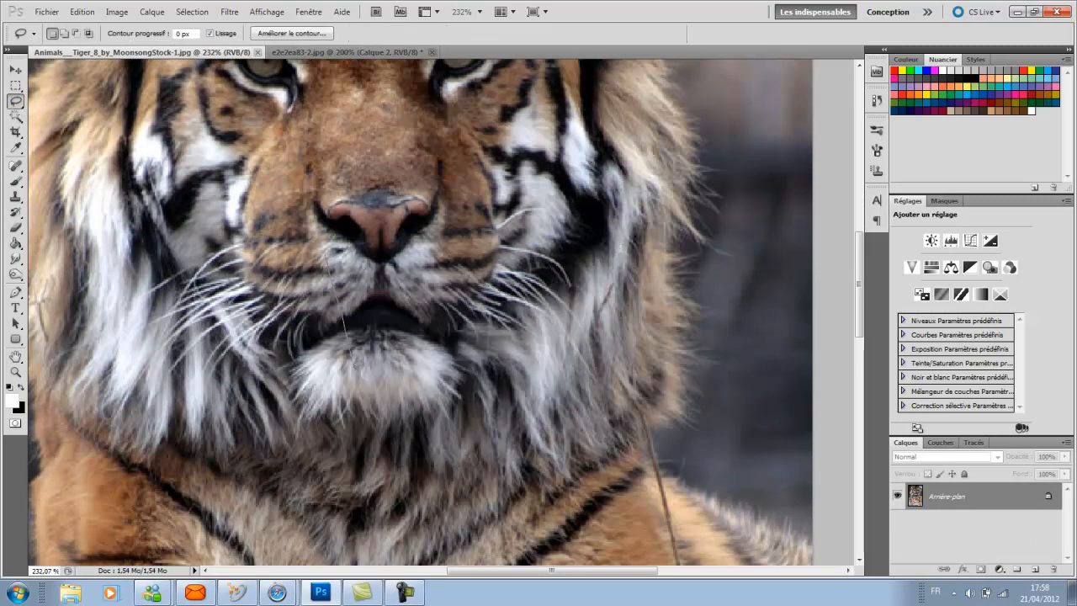
mouse_move(464, 409)
left_mouse_down()
mouse_move(519, 413)
mouse_move(577, 384)
left_mouse_up()
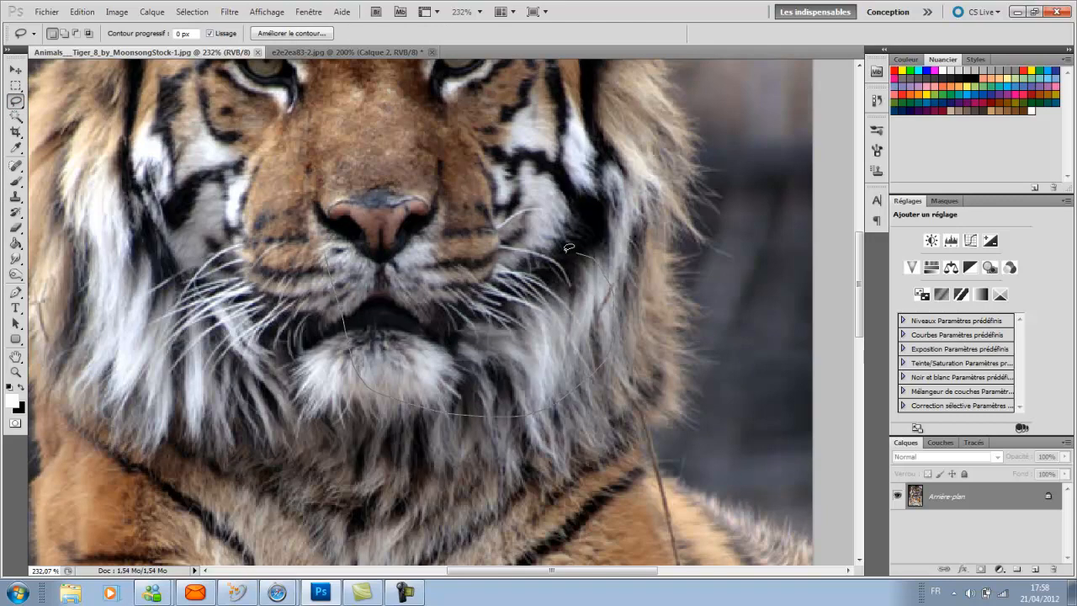
left_click_drag(593, 261, 588, 252)
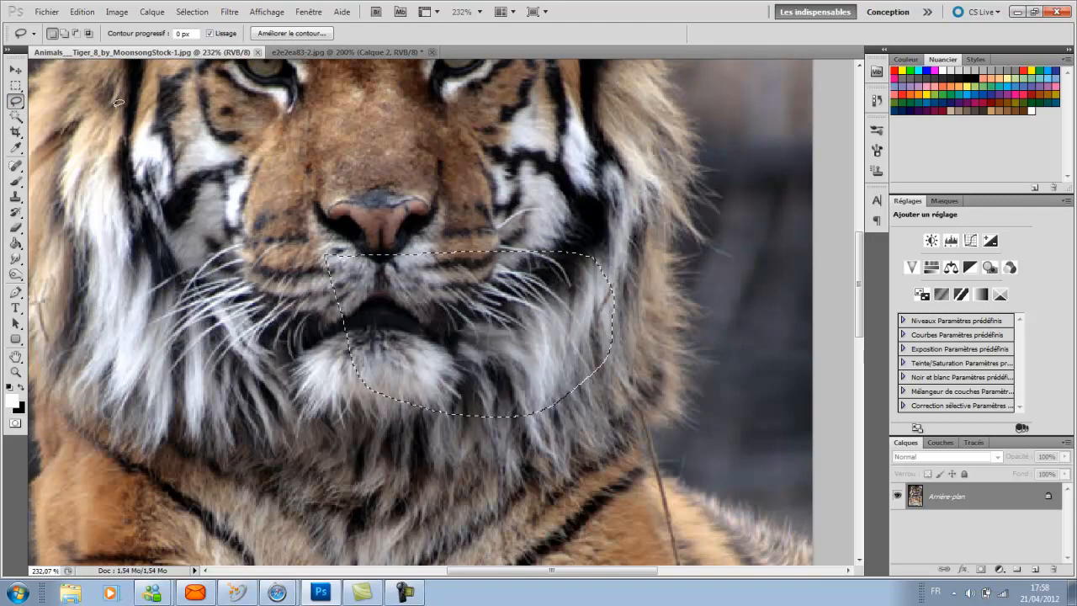
Move the selected tiger mouth into the portrait, align it over the woman's mouth at reduced opacity, and restore the opacity to 100%
key("v")
mouse_move(410, 323)
left_mouse_down()
mouse_move(288, 93)
mouse_move(387, 105)
mouse_move(344, 52)
mouse_move(504, 382)
mouse_move(616, 508)
left_mouse_up()
left_click_drag(582, 427, 547, 393)
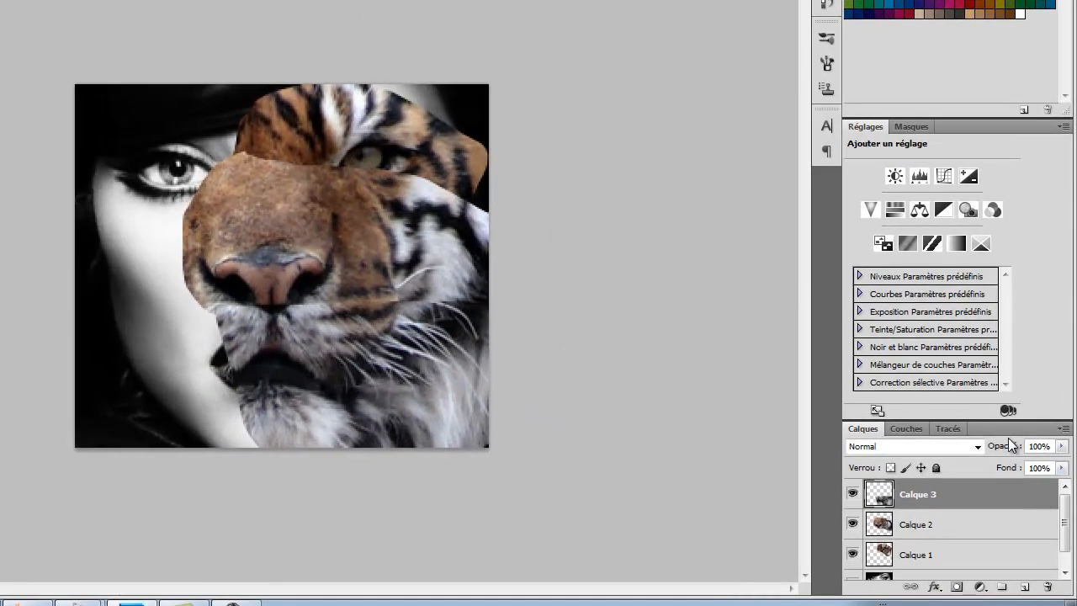
left_click_drag(1015, 448, 960, 450)
left_click_drag(173, 400, 323, 365)
left_click_drag(1010, 451, 1039, 448)
left_click_drag(403, 391, 376, 396)
left_click_drag(252, 368, 249, 370)
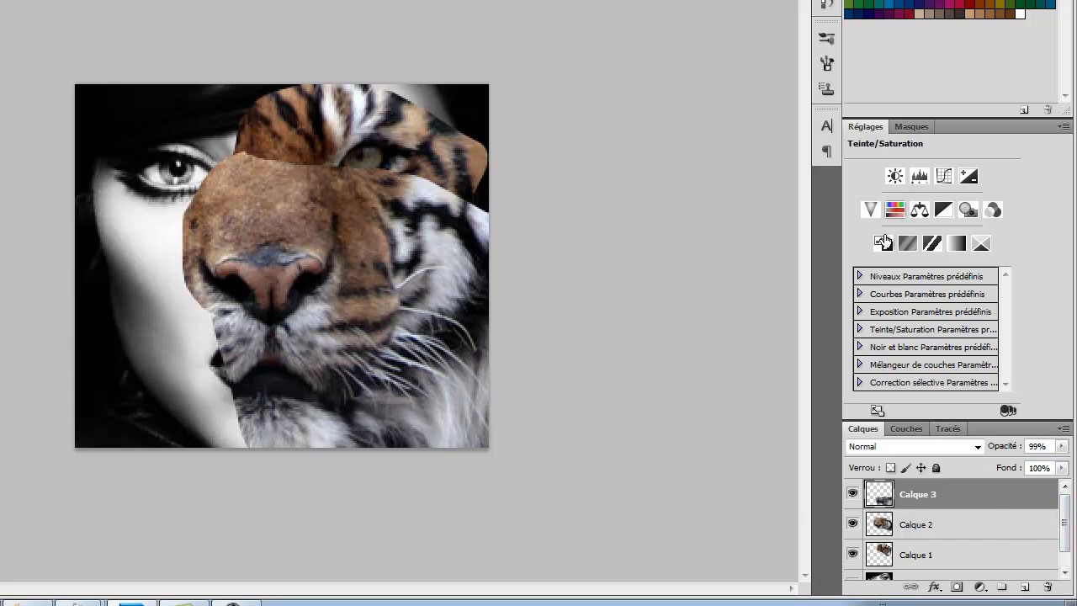
left_click_drag(1008, 447, 1034, 450)
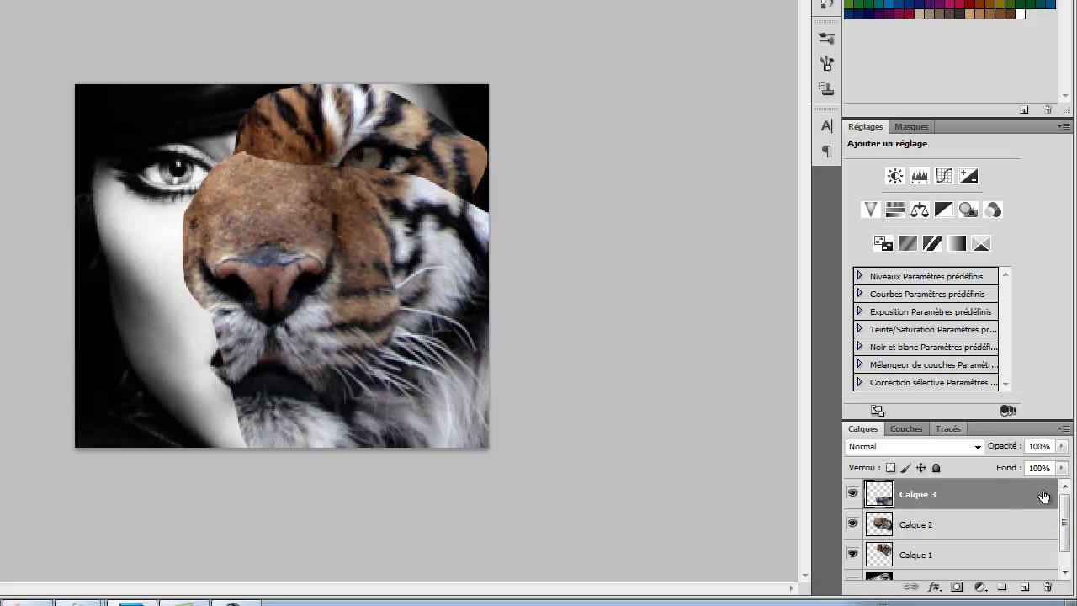
Add a layer mask to the tiger eye layer, Calque 1
left_click_drag(1066, 525, 1061, 566)
left_click(933, 543)
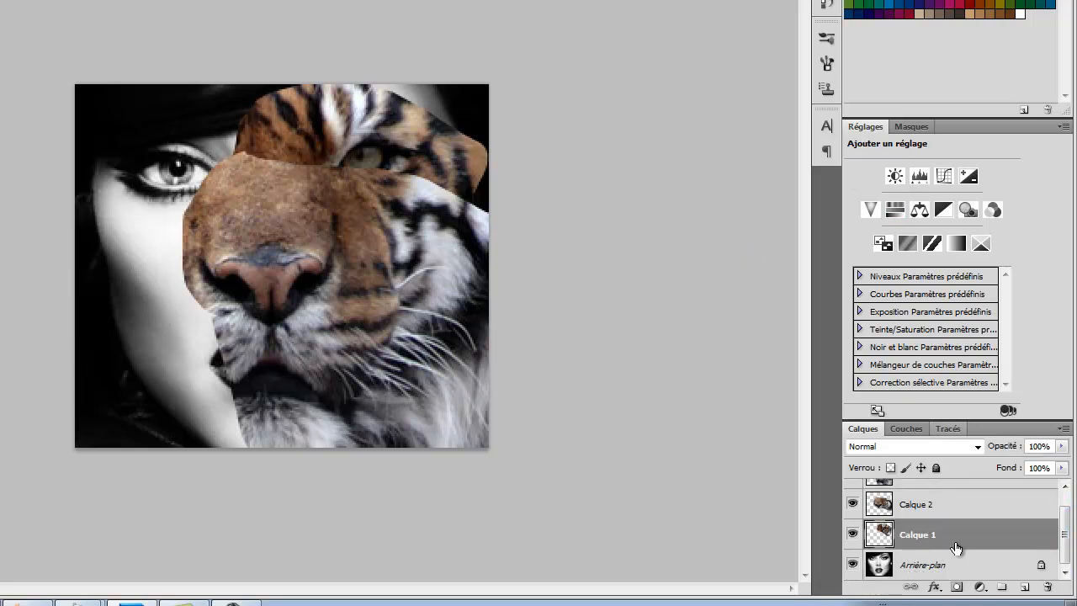
left_click(962, 589)
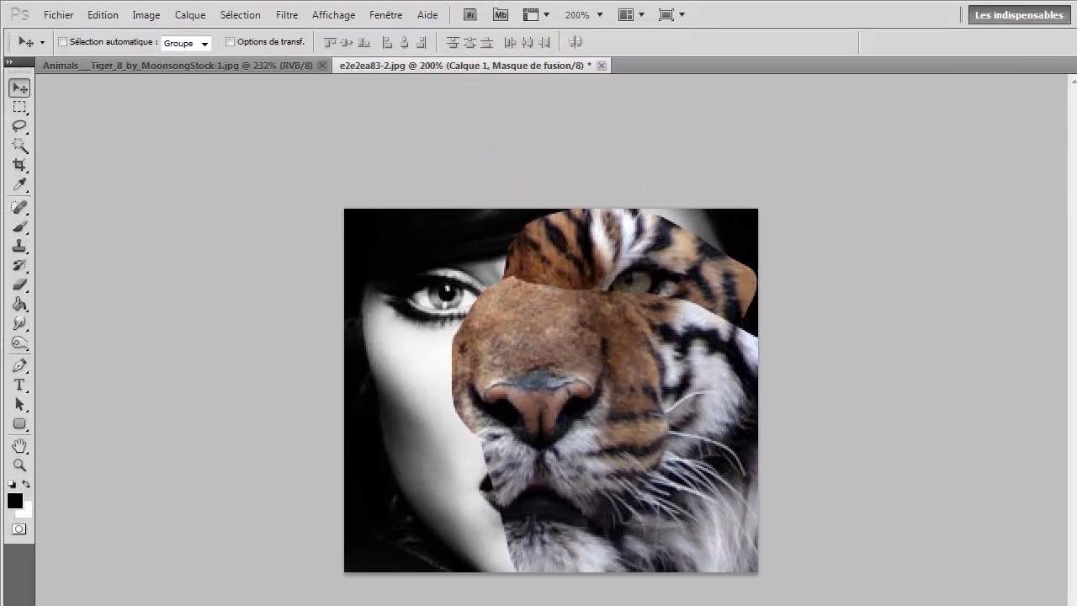
Set up a soft black Brush of 17 px with 0% hardness and 100% opacity
left_click(20, 225)
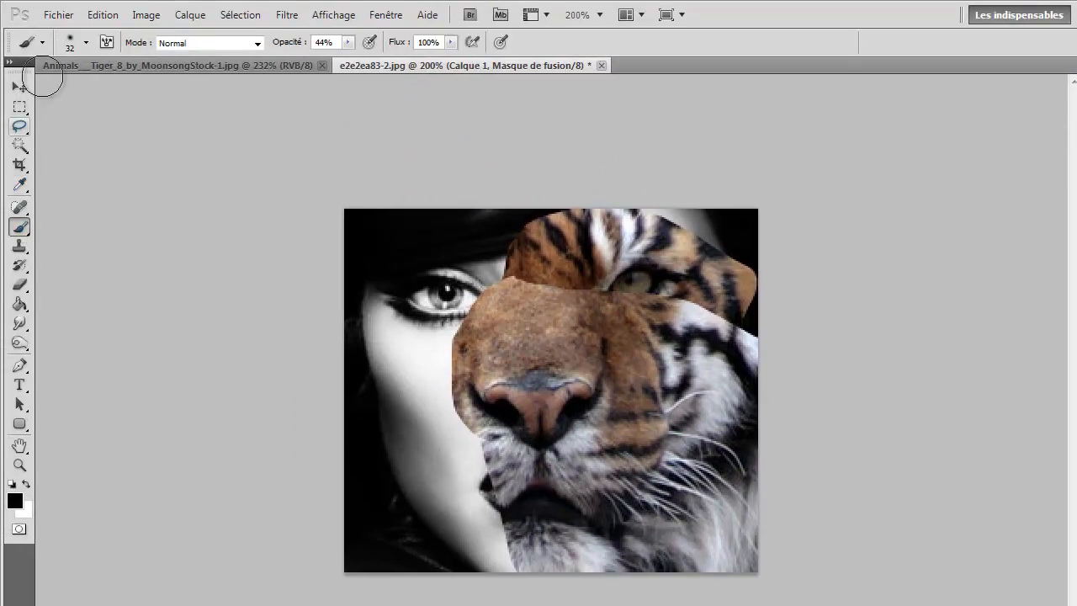
left_click(86, 42)
left_click(53, 89)
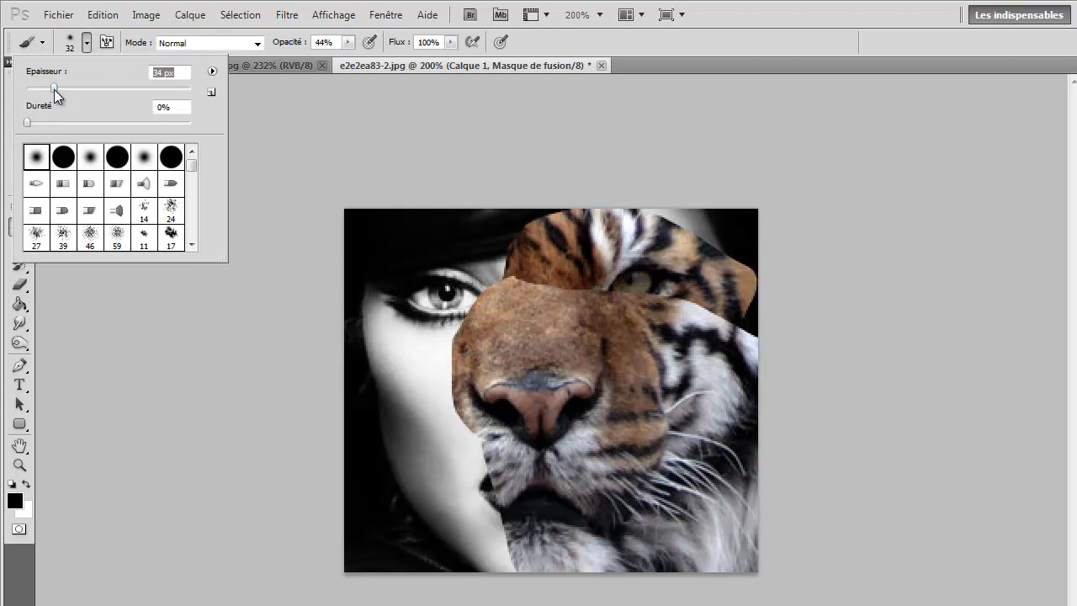
left_click_drag(55, 90, 41, 87)
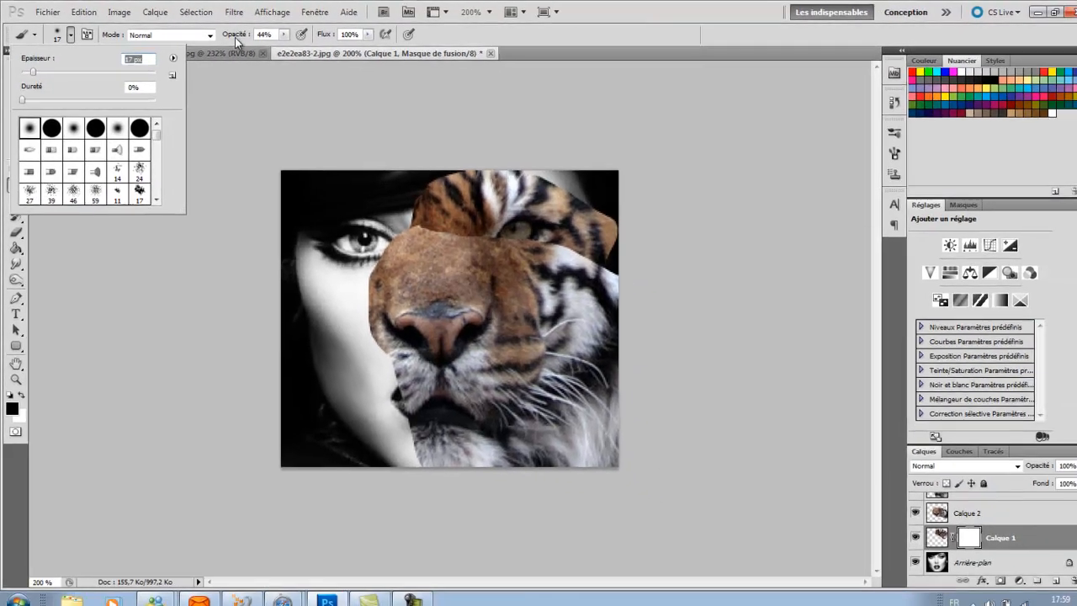
left_click_drag(289, 42, 296, 44)
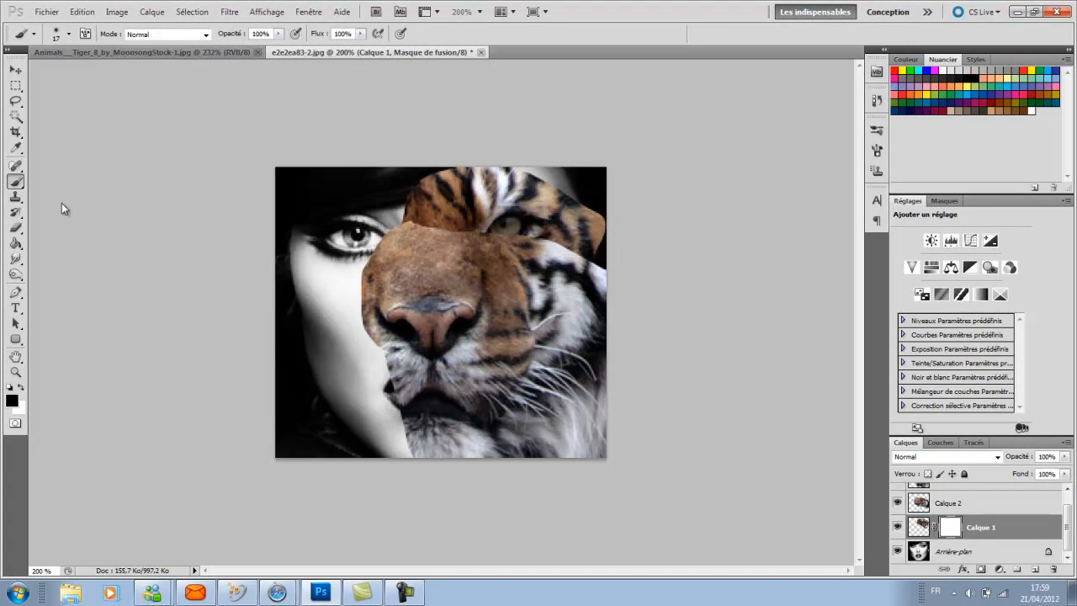
left_click(15, 402)
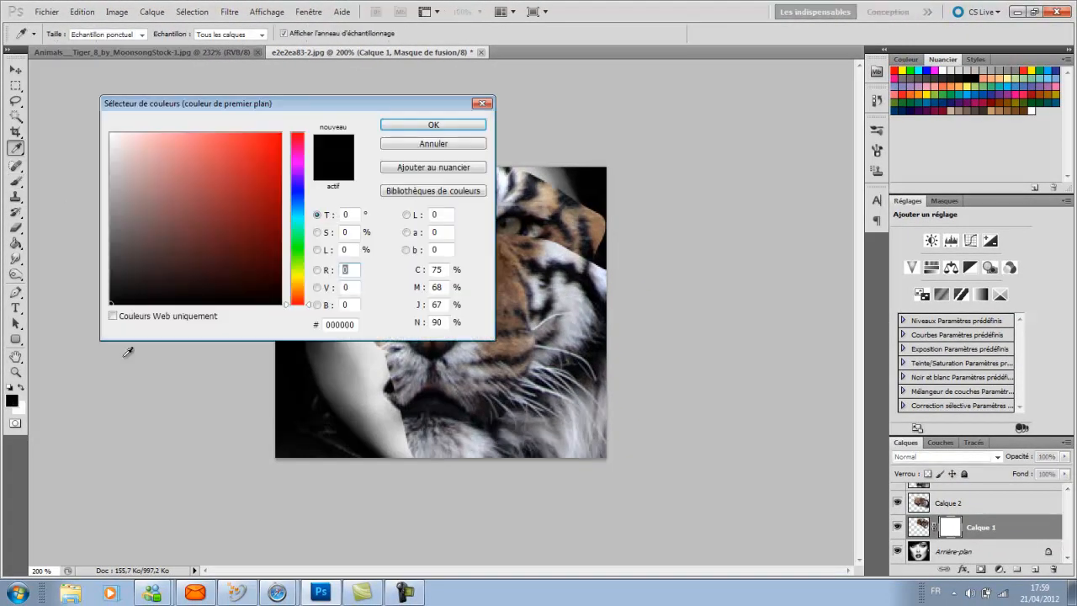
left_click(481, 103)
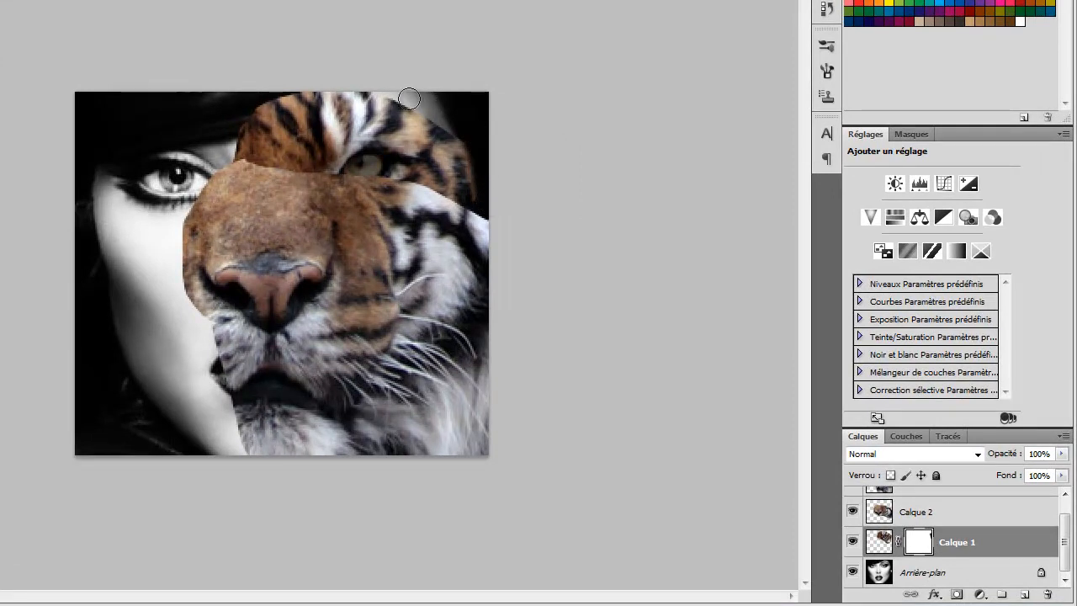
Paint on the Calque 1 mask to hide the tiger fur covering the hat brim, undoing and redoing the stroke for a cleaner edge
mouse_move(253, 116)
left_mouse_down()
mouse_move(339, 83)
mouse_move(239, 124)
left_mouse_up()
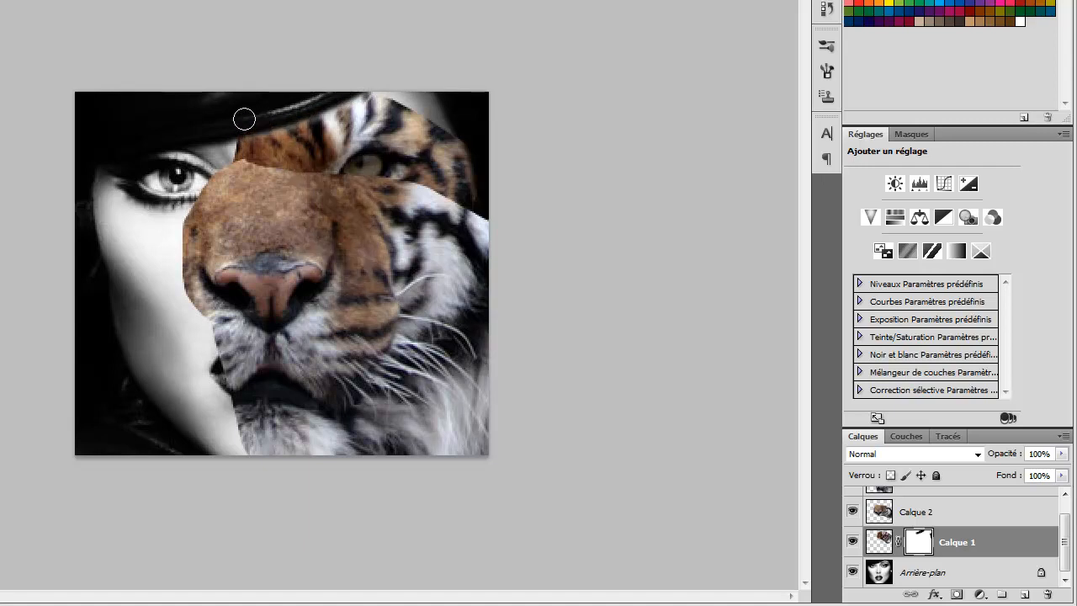
key("ctrl+z")
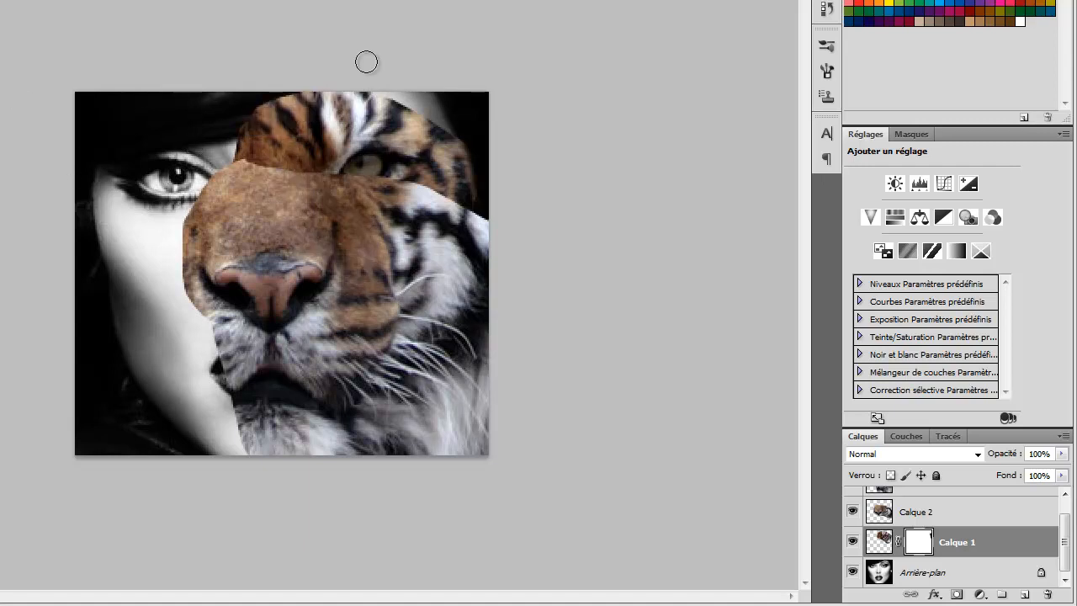
mouse_move(304, 100)
left_mouse_down()
mouse_move(231, 121)
mouse_move(360, 81)
left_mouse_up()
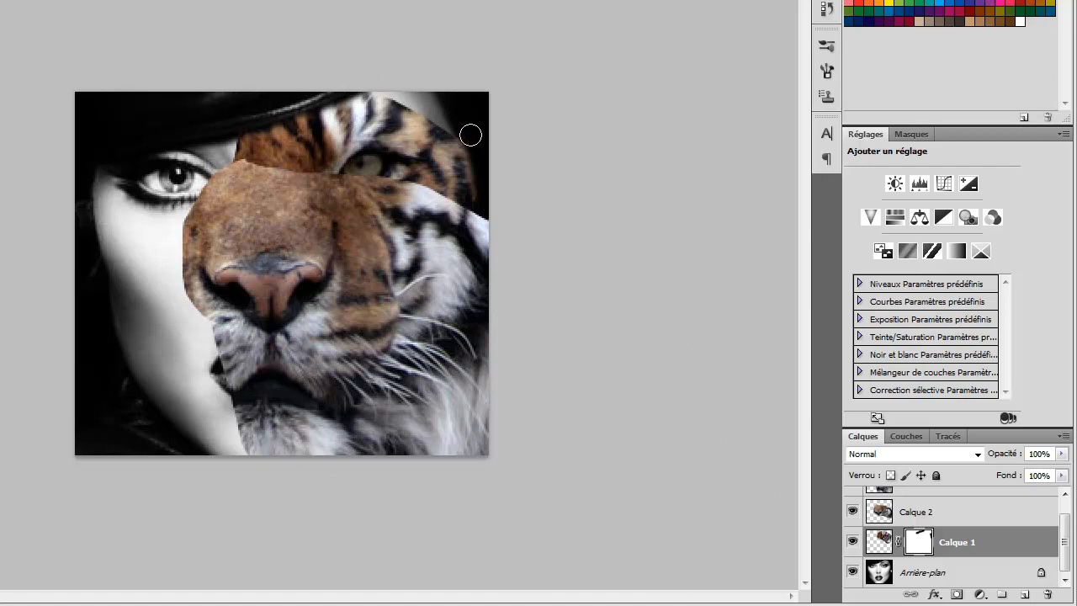
Add a layer mask to Calque 2 and paint out the nose piece's upper edge and cheek seam around the tiger eye
left_click(948, 518)
left_click(957, 594)
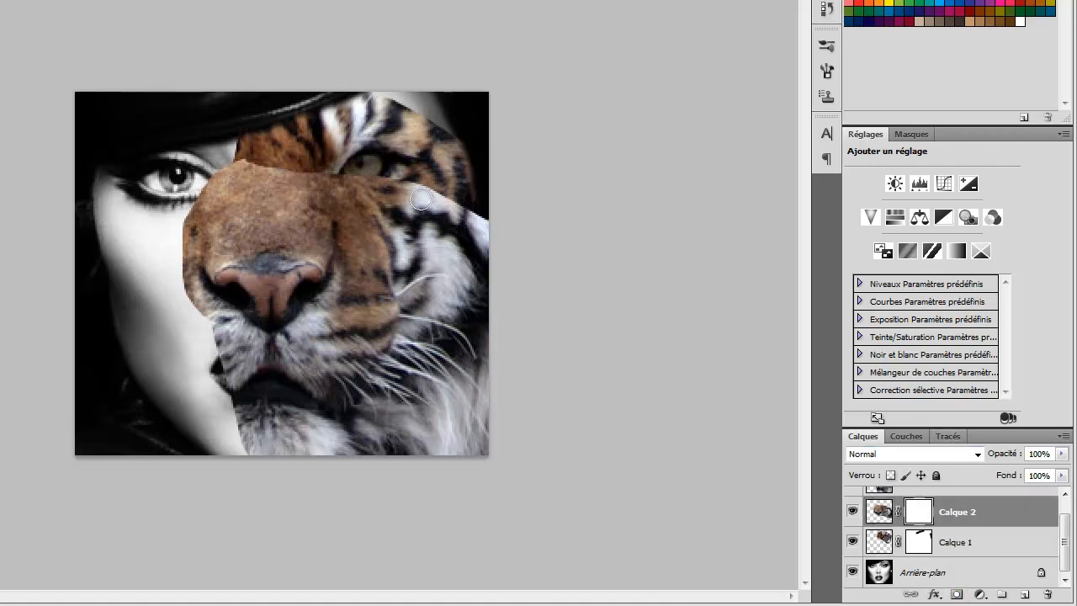
mouse_move(247, 159)
left_mouse_down()
mouse_move(303, 177)
mouse_move(311, 193)
mouse_move(310, 178)
mouse_move(318, 192)
mouse_move(320, 177)
mouse_move(350, 184)
mouse_move(334, 192)
mouse_move(364, 180)
mouse_move(329, 200)
mouse_move(350, 201)
mouse_move(405, 175)
mouse_move(426, 177)
mouse_move(414, 190)
mouse_move(454, 198)
mouse_move(410, 198)
mouse_move(438, 195)
mouse_move(464, 209)
mouse_move(428, 170)
mouse_move(430, 184)
mouse_move(473, 212)
left_mouse_up()
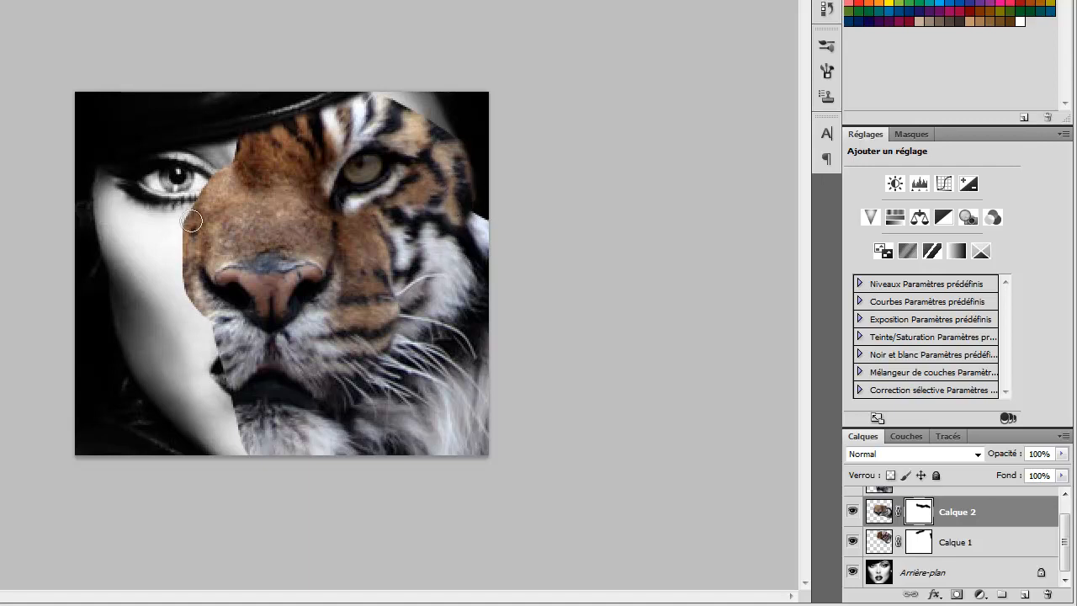
mouse_move(418, 207)
left_mouse_down()
mouse_move(377, 220)
mouse_move(374, 240)
mouse_move(396, 218)
mouse_move(390, 250)
mouse_move(372, 261)
mouse_move(400, 245)
left_mouse_up()
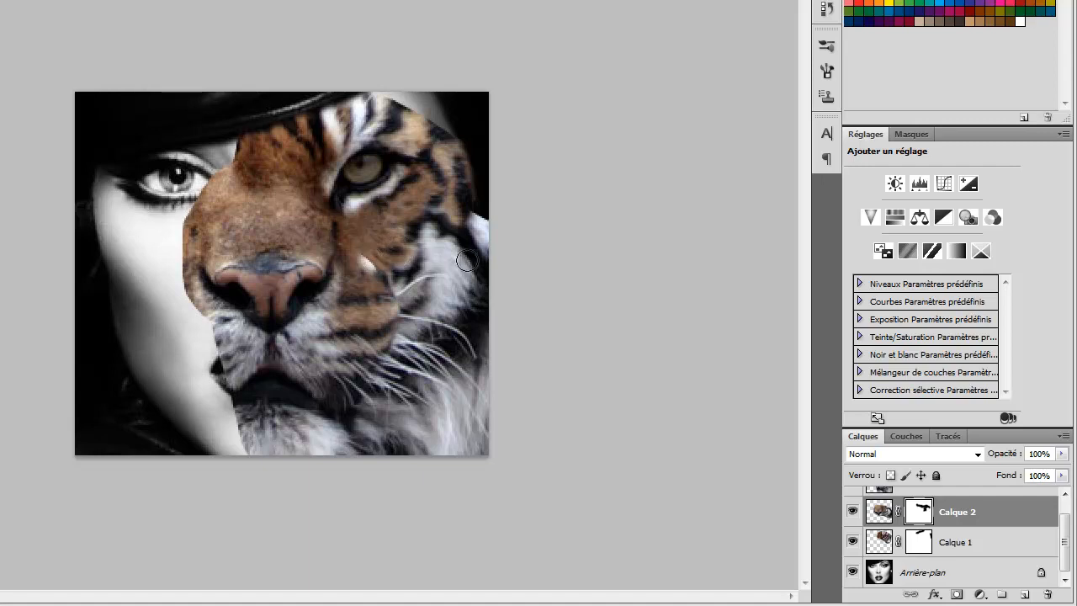
key("v")
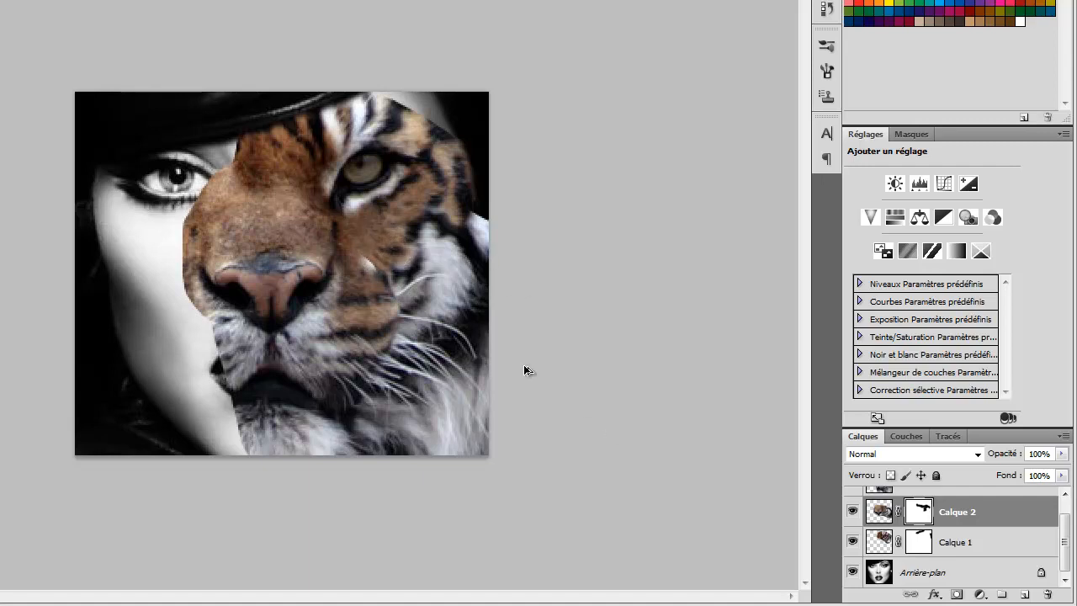
key("b")
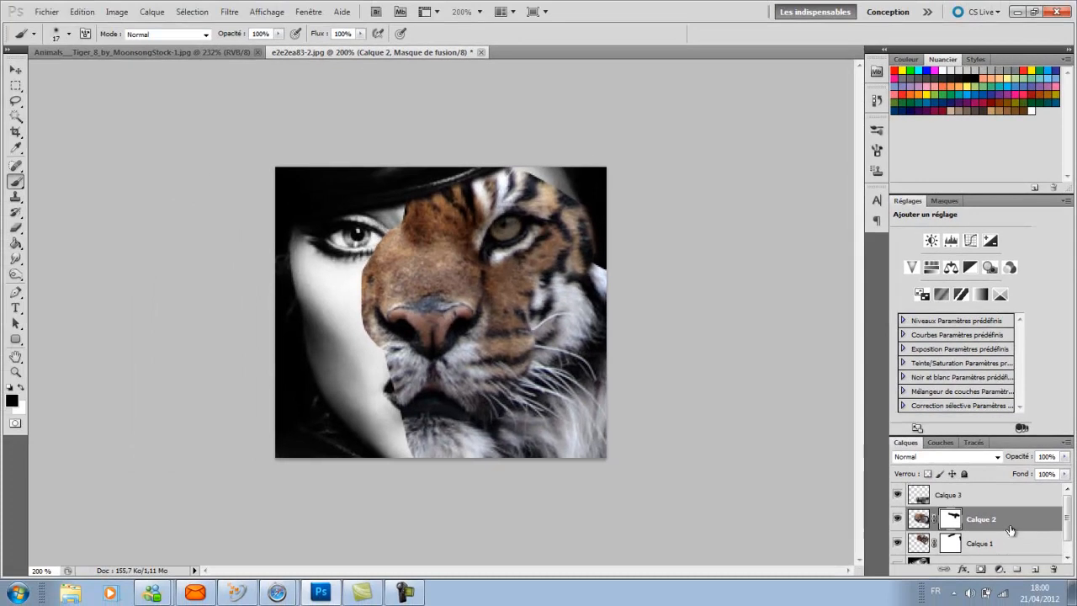
Add a layer mask to Calque 3 and paint over its seam between the tiger's nose and mouth
left_click(978, 494)
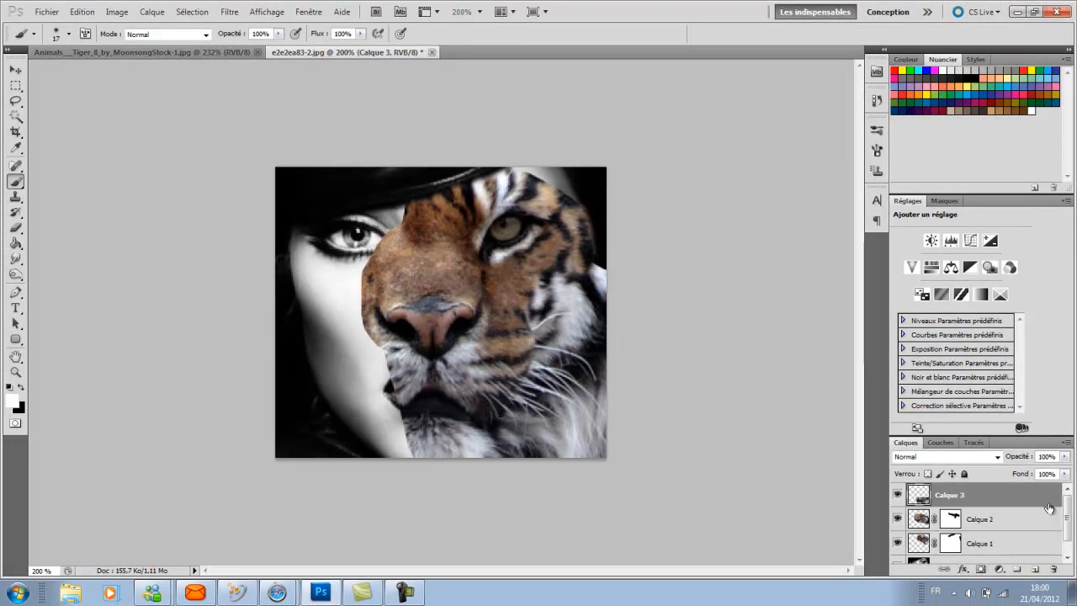
left_click(980, 570)
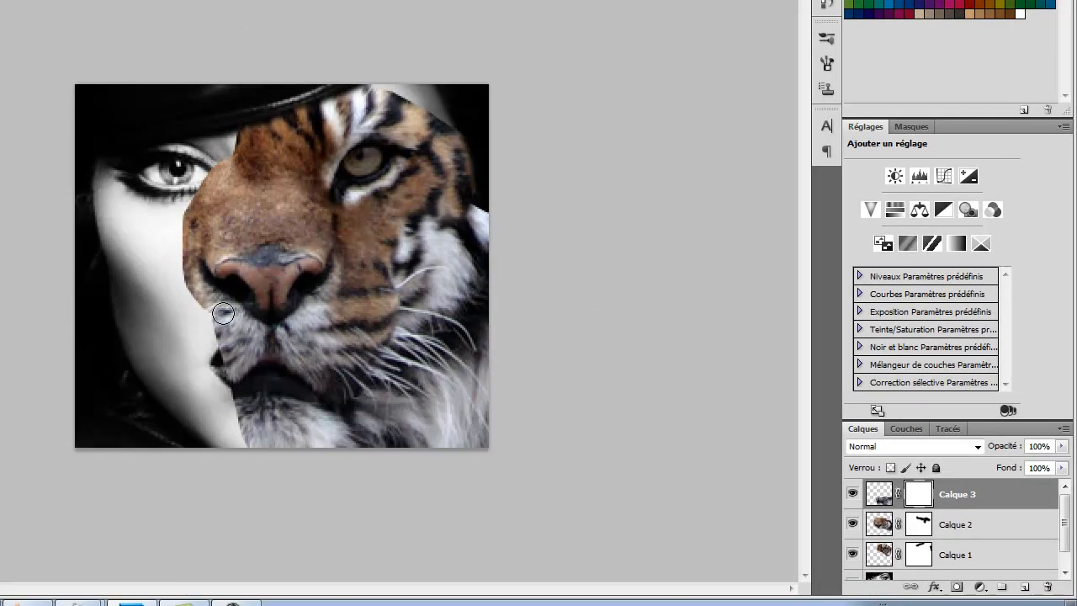
mouse_move(329, 316)
left_mouse_down()
mouse_move(349, 316)
mouse_move(373, 352)
left_mouse_up()
Merge the layers Calque 1, Calque 2 and Calque 3 into a single layer
left_click(967, 556, "shift")
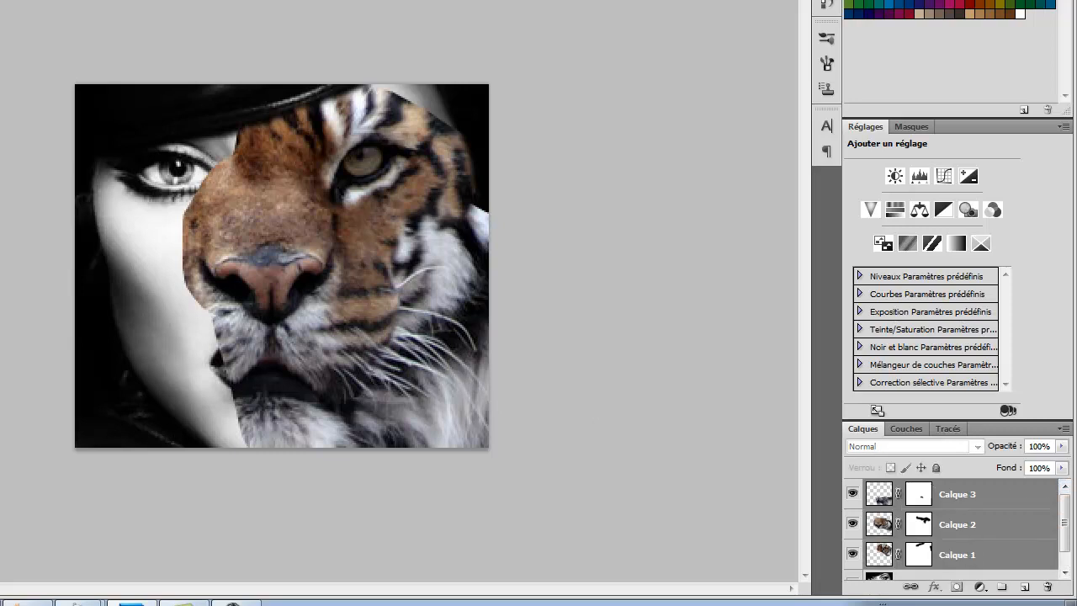
key("ctrl+e")
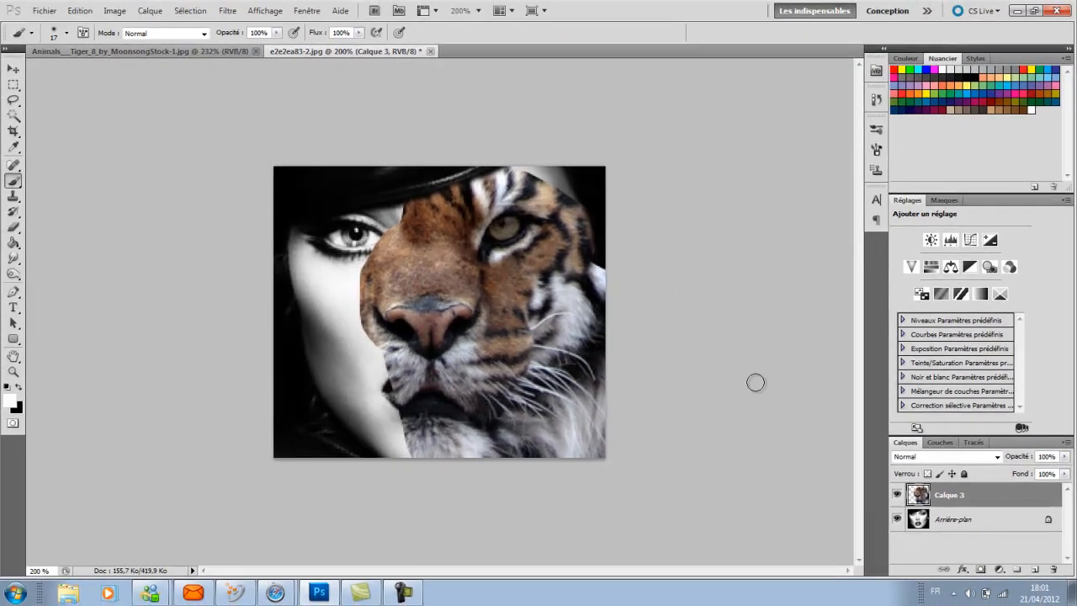
In the tiger photo, replace the mouth selection with a freehand Lasso selection of the fur between the right-hand eye and ear
left_click(103, 52)
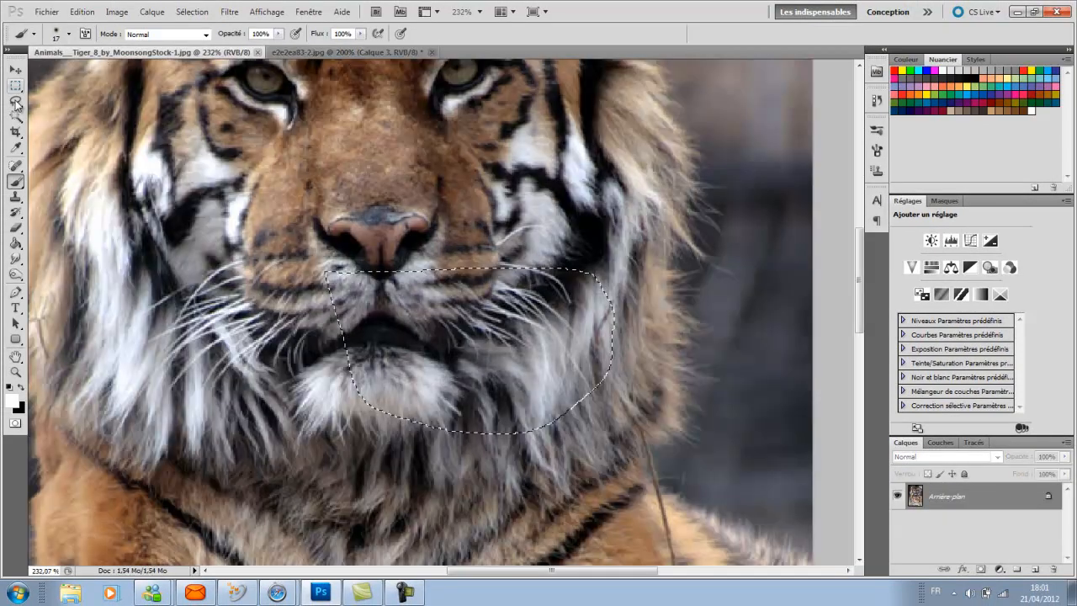
scroll(72, 123, "up", 3)
scroll(73, 123, "up", 6)
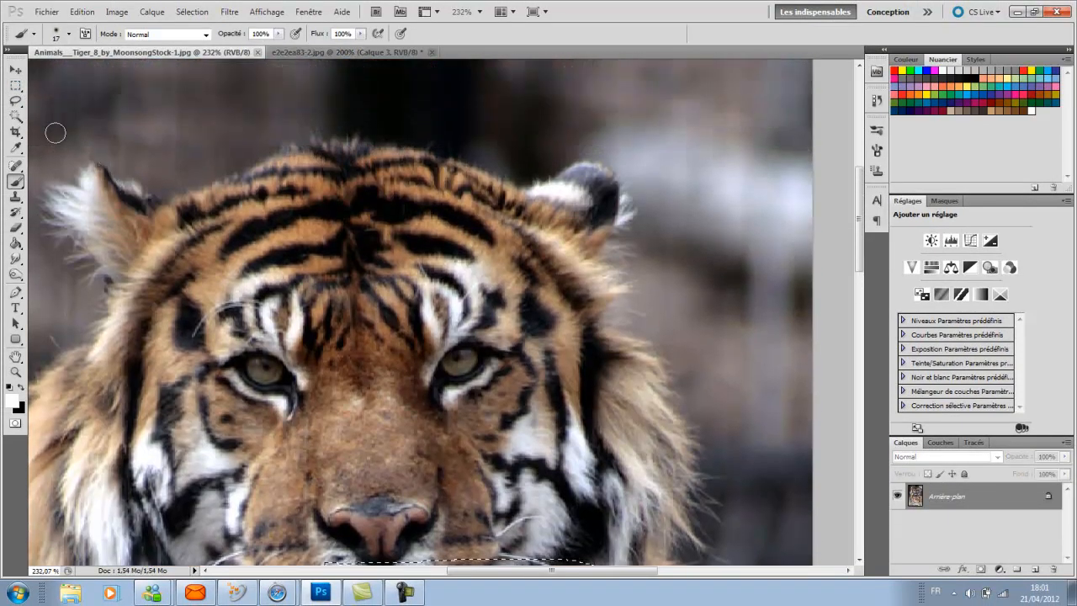
left_click(15, 100)
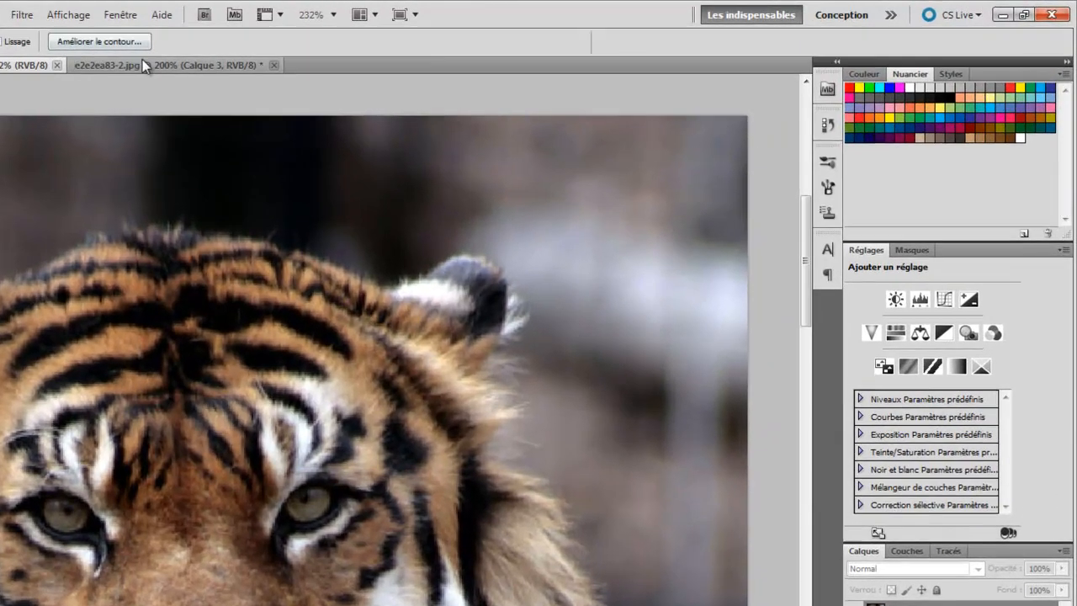
left_click(315, 50)
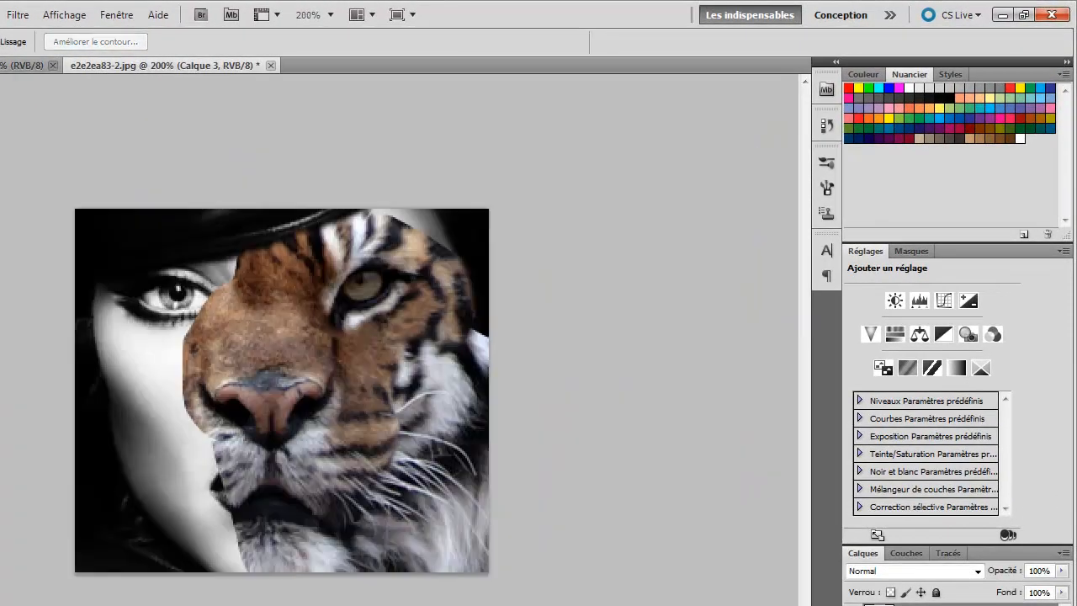
left_click(15, 65)
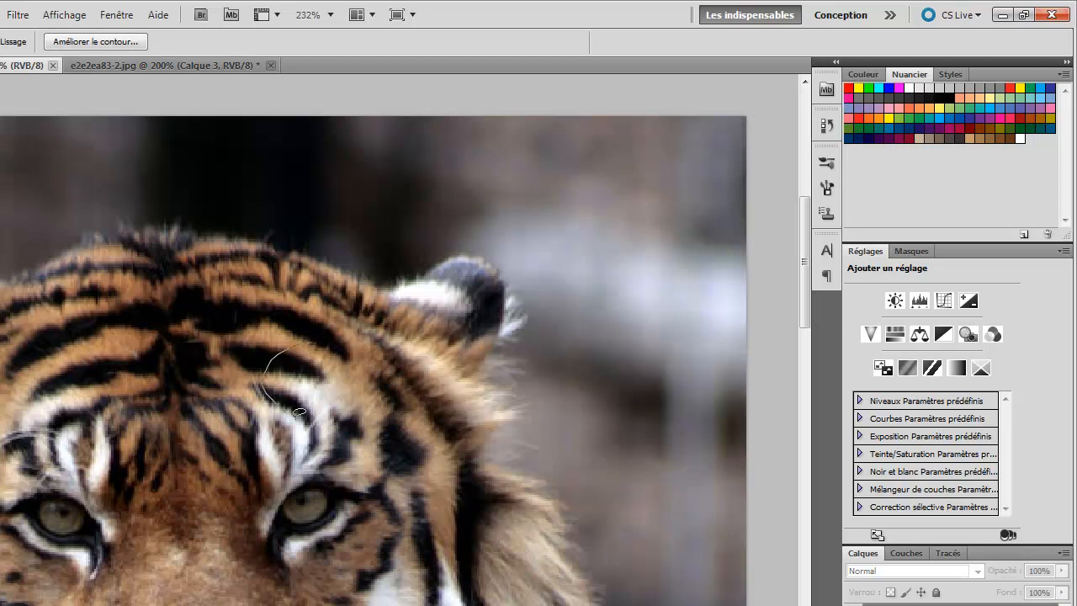
left_click_drag(469, 346, 282, 351)
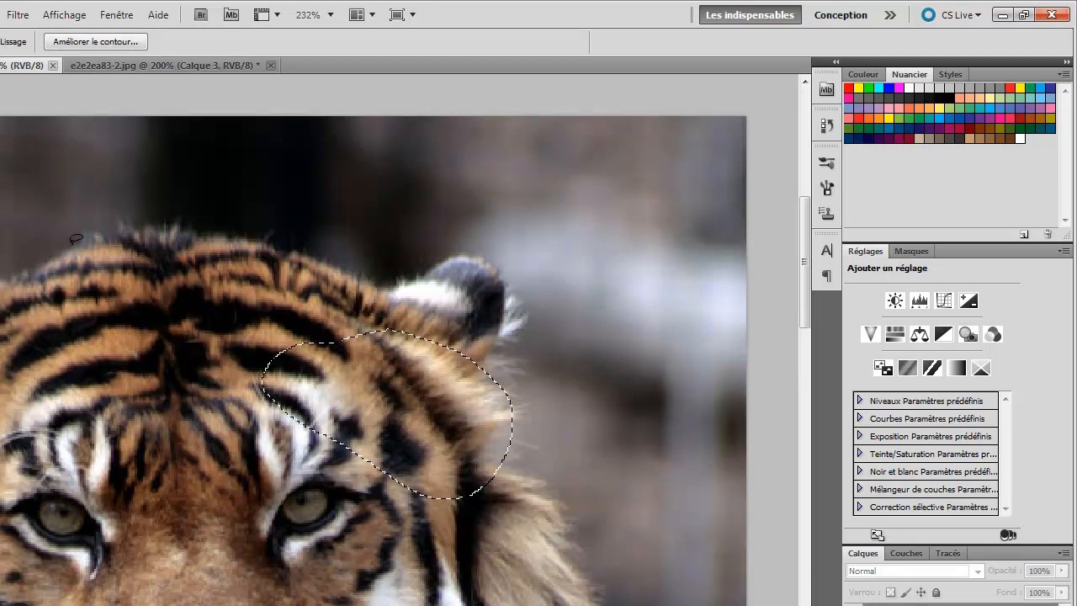
Move the selected fur into the portrait's upper-right corner and rotate it about 28° with Free Transform
key("v")
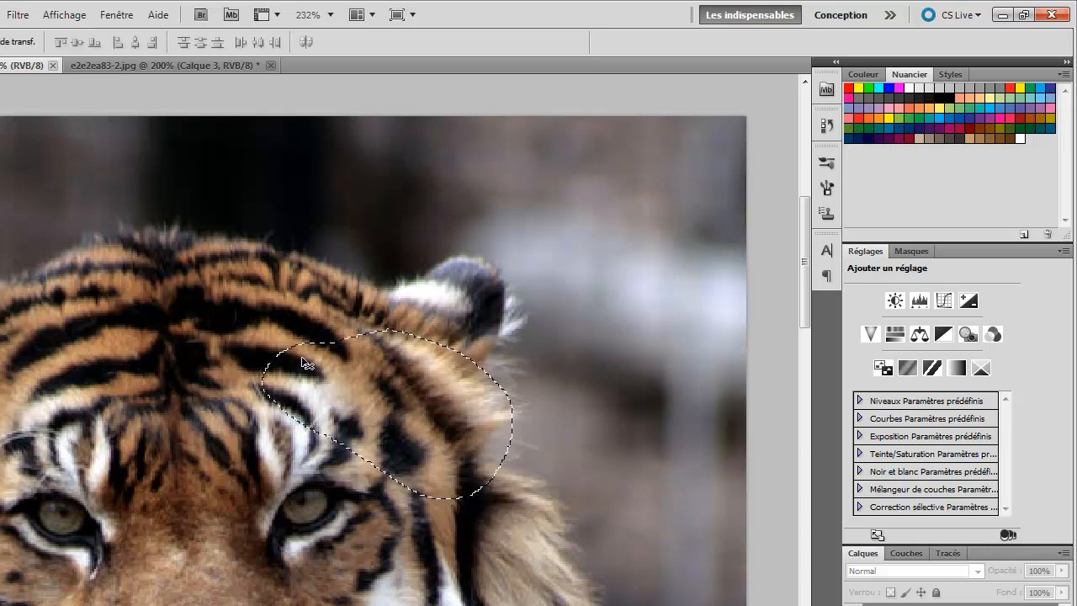
left_click_drag(404, 387, 223, 72)
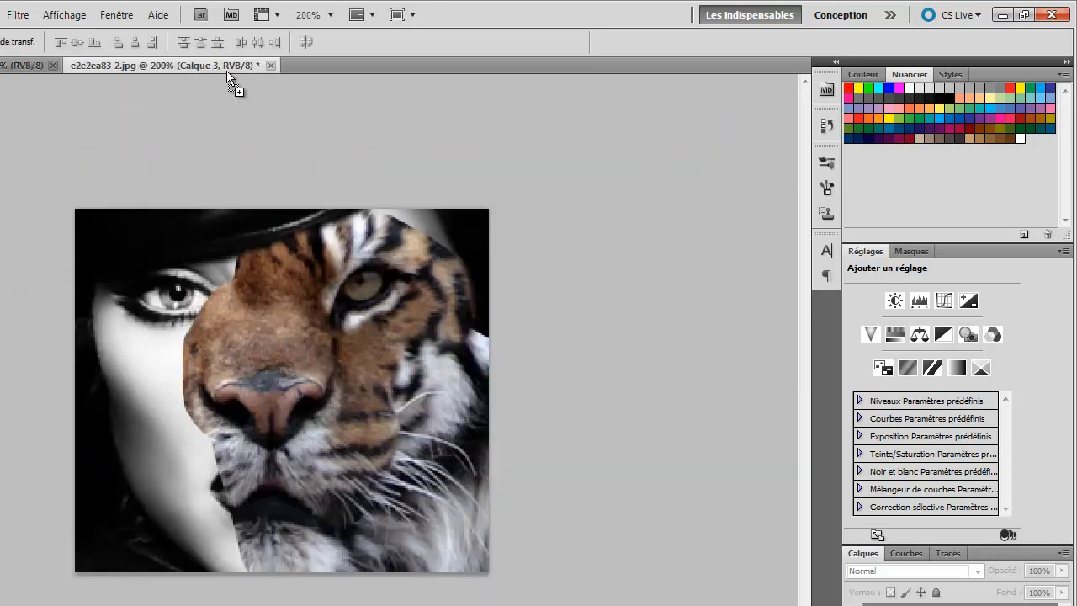
left_click_drag(437, 299, 513, 239)
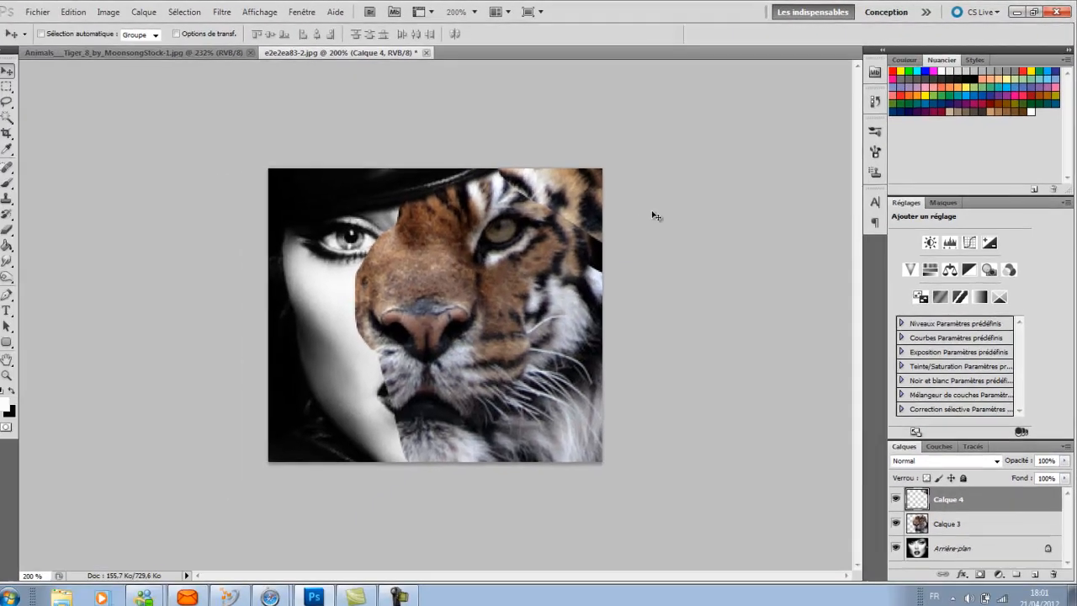
key("ctrl+t")
left_click_drag(697, 255, 661, 305)
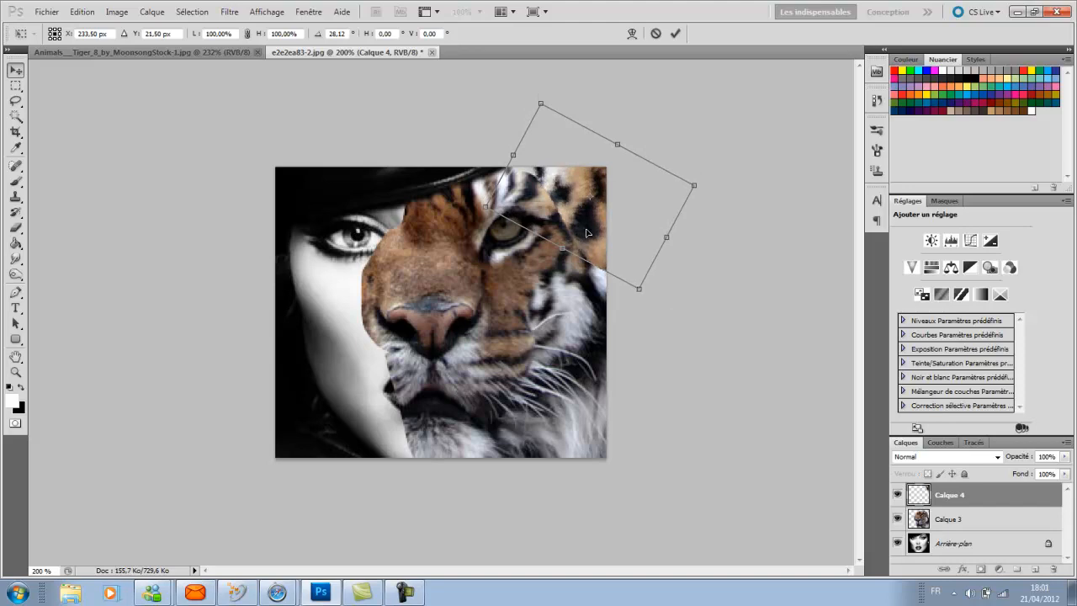
key("Return")
Move the fur layer Calque 4 below Calque 3 and nudge it into place beside the tiger eye
left_click_drag(969, 500, 987, 513)
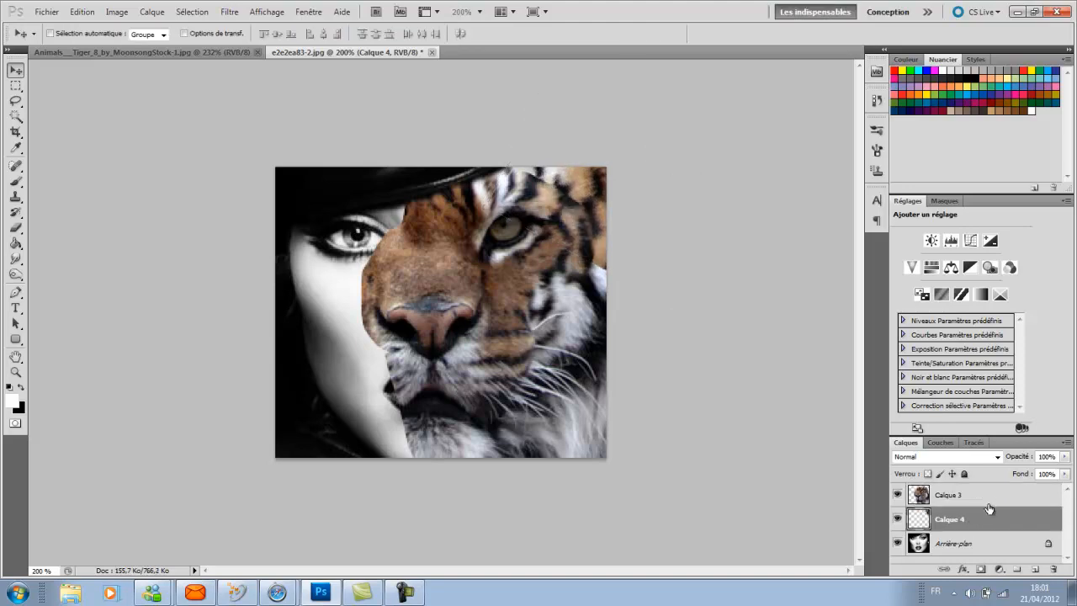
left_click_drag(607, 199, 604, 203)
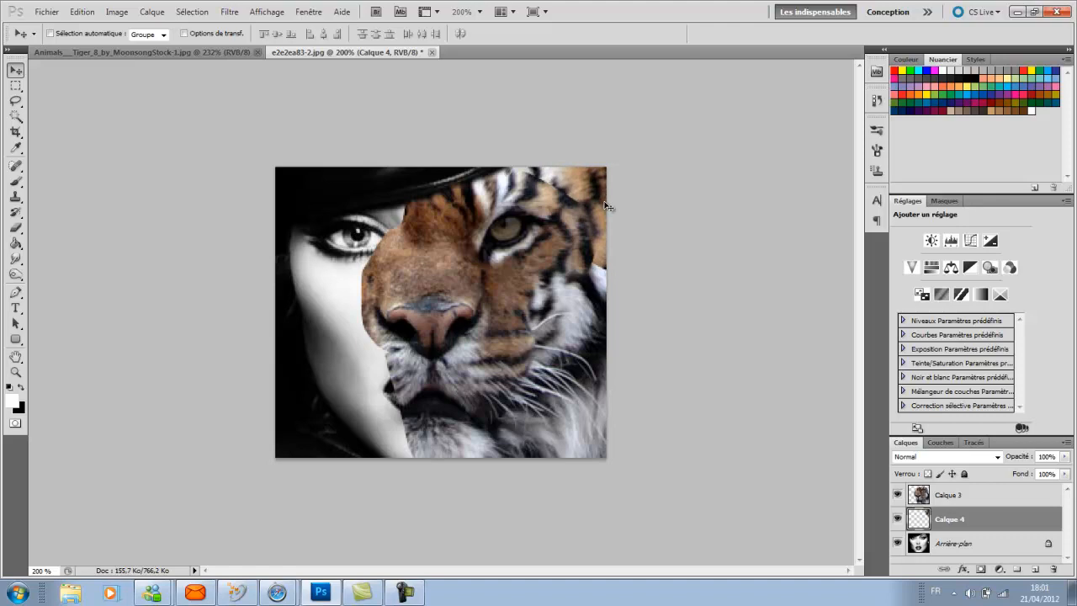
Add a layer mask to Calque 4 and switch to the Brush tool
left_click(979, 569)
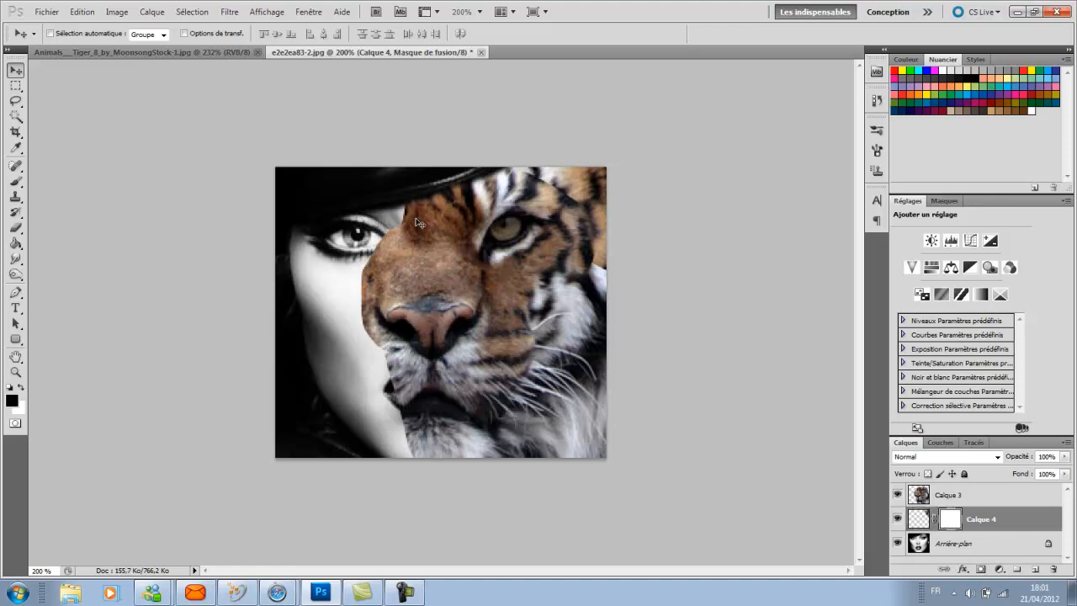
left_click(15, 181)
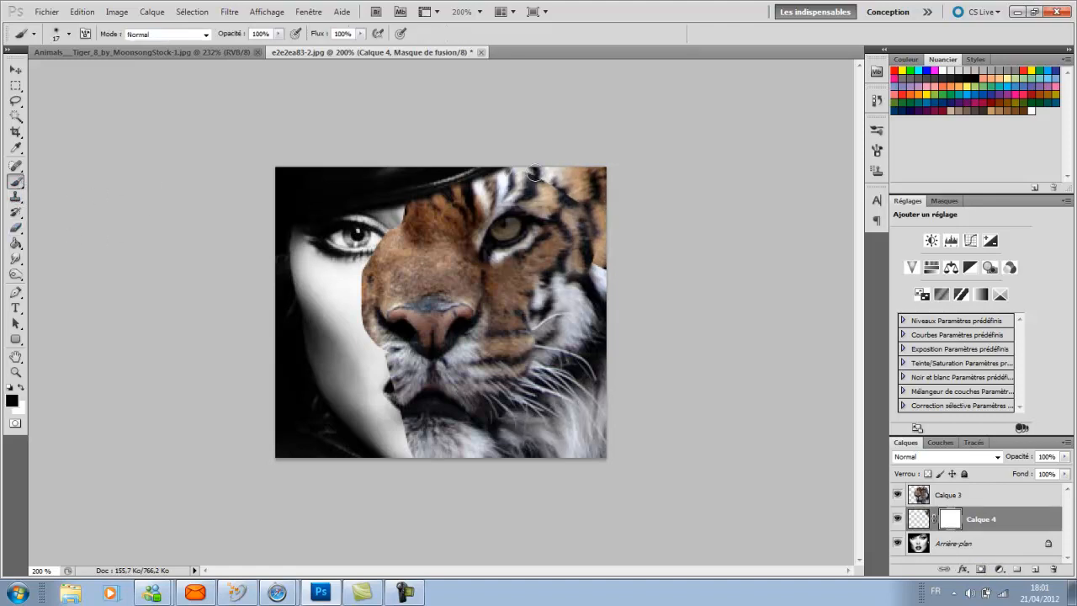
left_click(959, 495)
left_click_drag(521, 176, 589, 221)
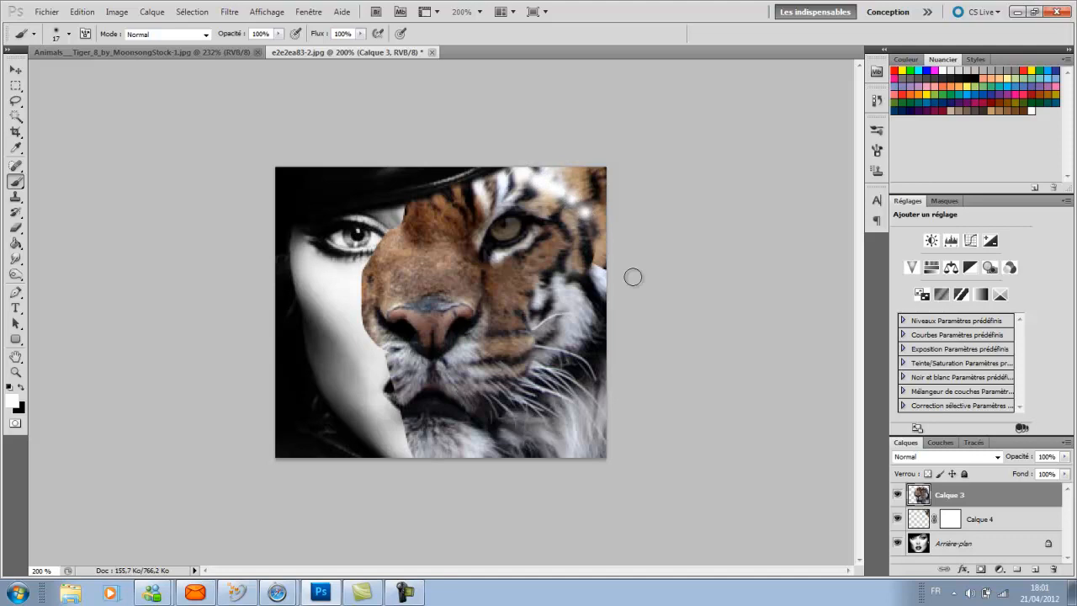
key("ctrl+z")
key("ctrl+alt+z")
key("ctrl+alt+z")
key("ctrl+alt+z")
key("ctrl+alt+z")
key("ctrl+alt+z")
key("ctrl+alt+z")
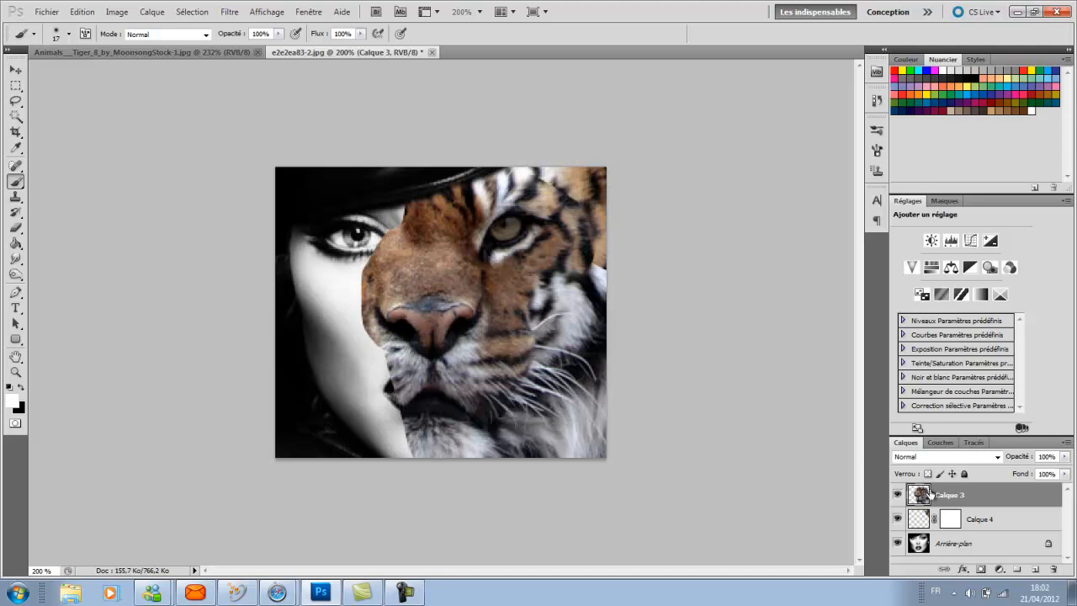
Add a layer mask to Calque 3 and paint black along its upper-right edge to blend it into the fur of Calque 4
left_click(954, 511)
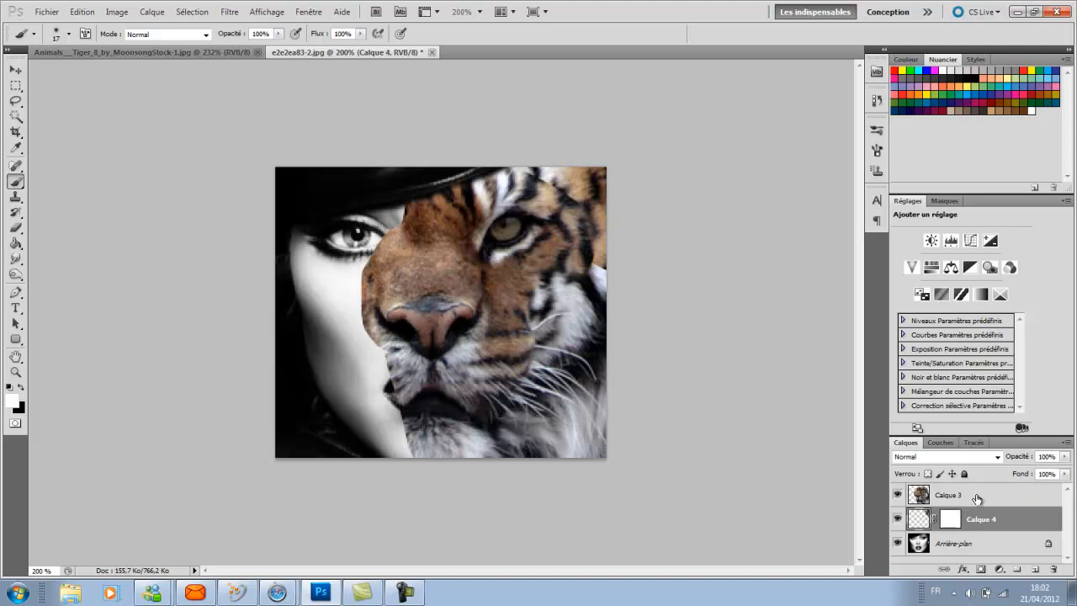
left_click(975, 499)
left_click(981, 569)
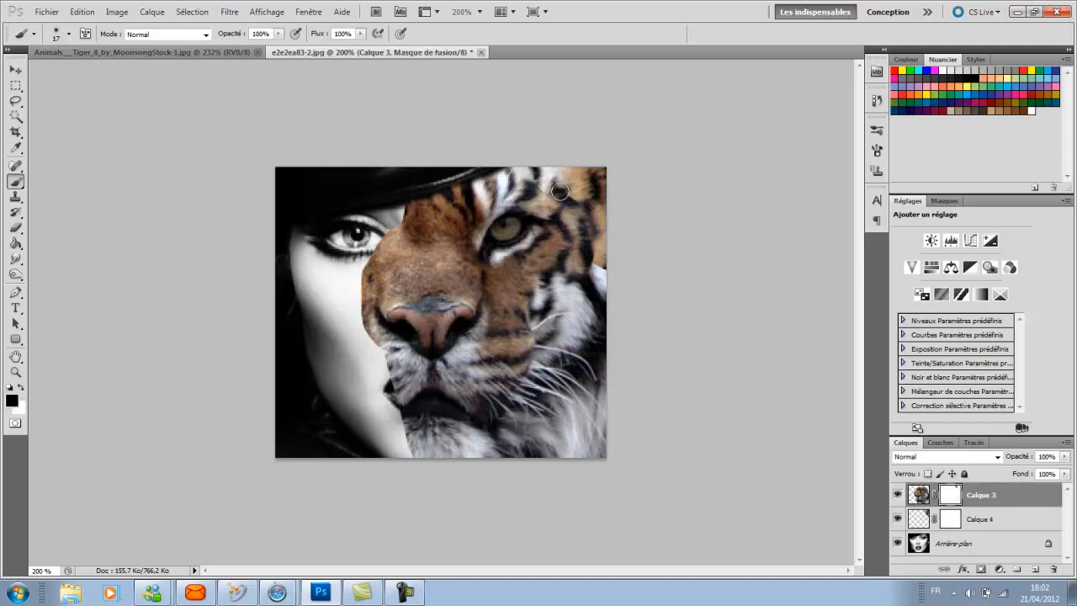
left_click_drag(524, 178, 542, 189)
left_click_drag(590, 220, 602, 279)
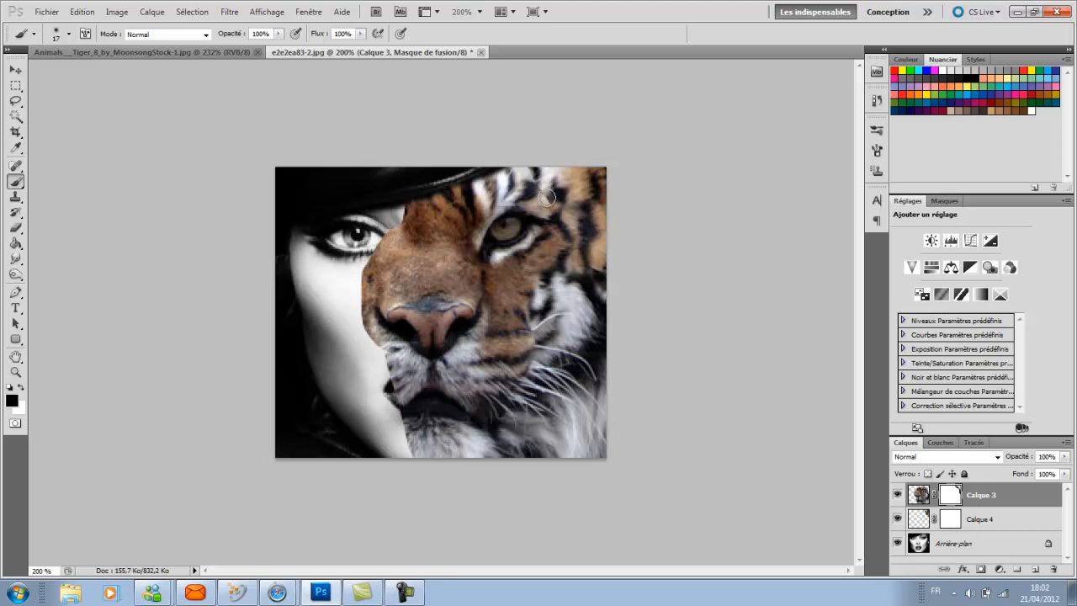
Soften the fur seam beside the tiger's eye on the Calque 3 mask using the Blur tool at 25 px
left_click(15, 258)
left_click(50, 253)
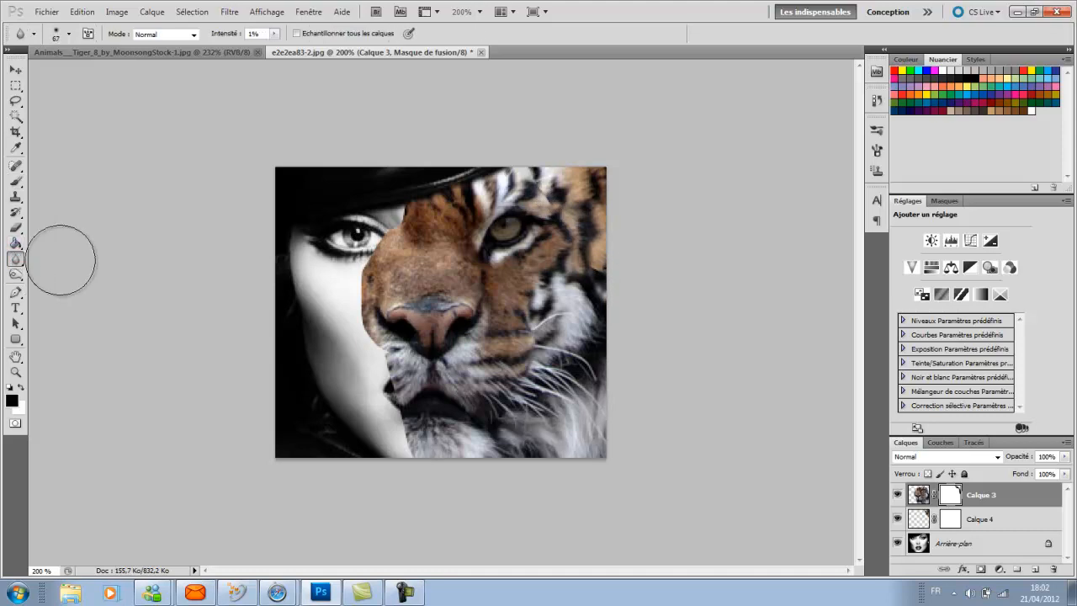
left_click(69, 34)
left_click_drag(64, 75, 38, 75)
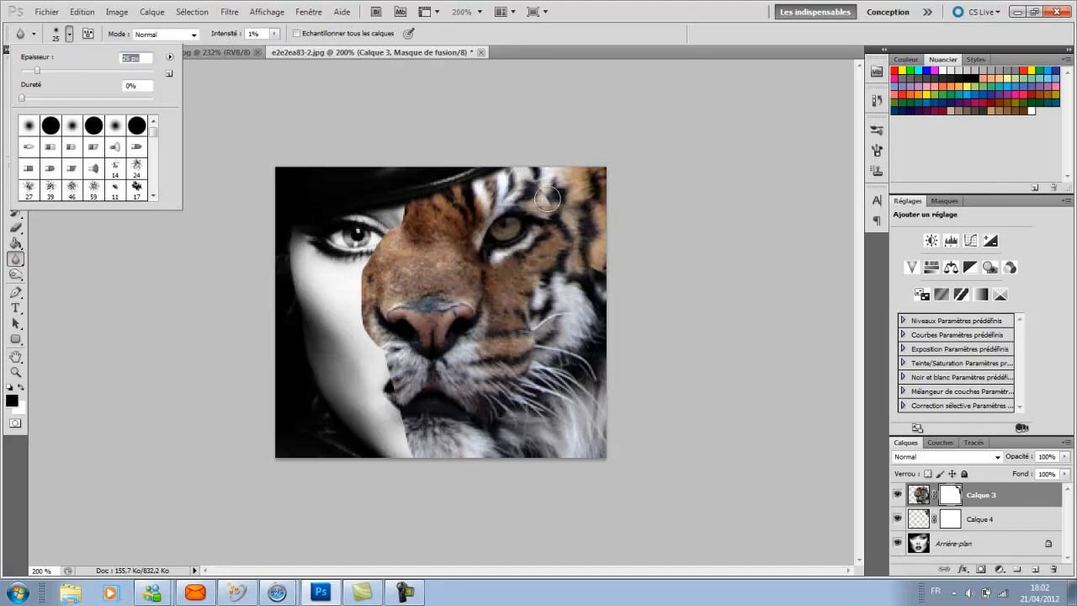
left_click(555, 199)
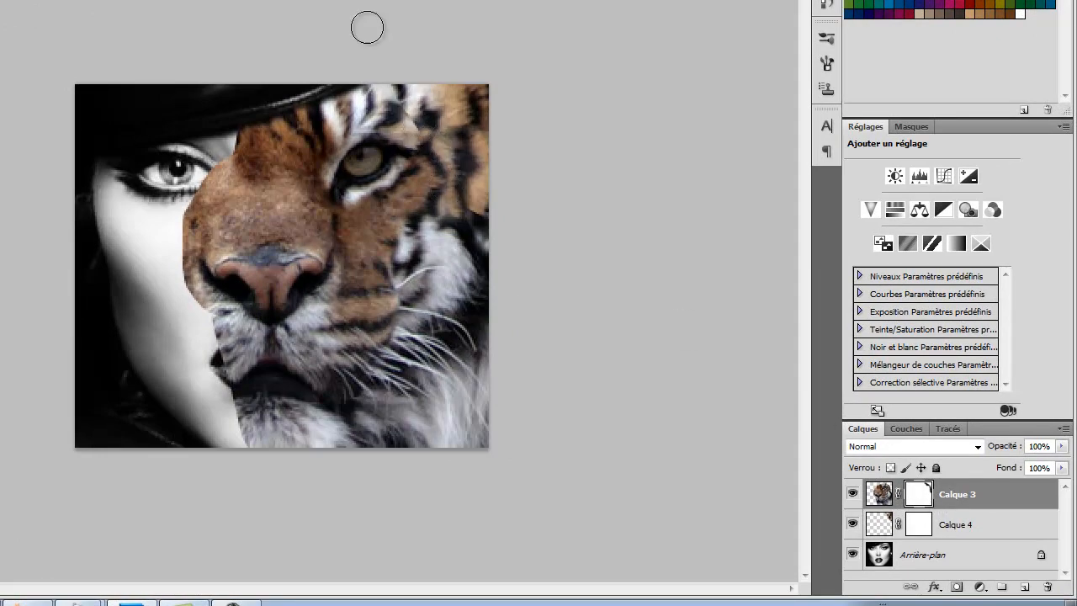
Merge the layers Calque 3 and Calque 4 and rename the merged layer Tigre
left_click(967, 526, "shift")
right_click(967, 524)
left_click(967, 474)
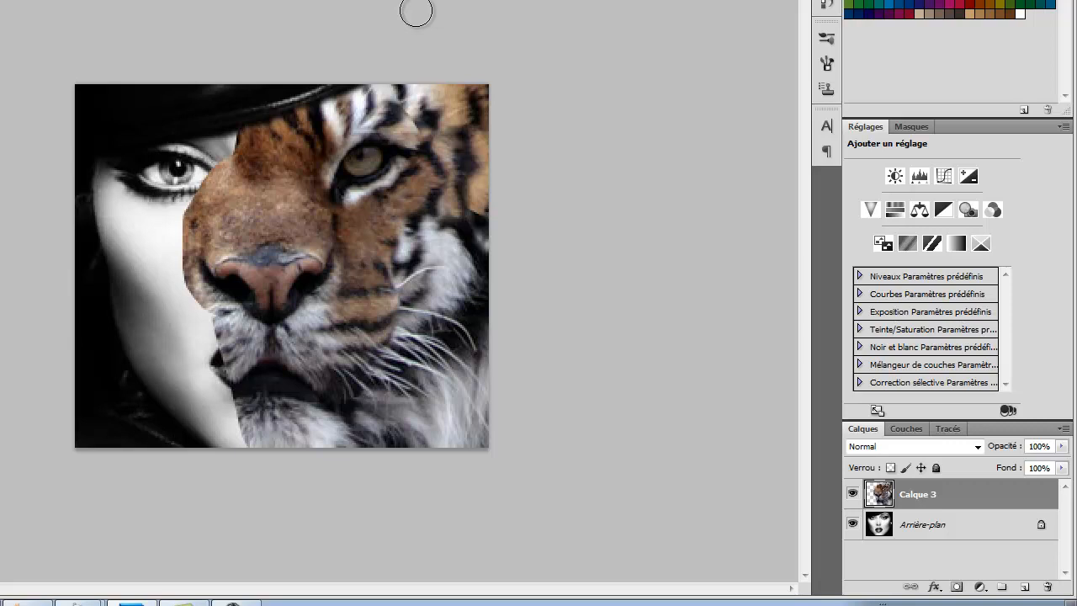
right_click(935, 498)
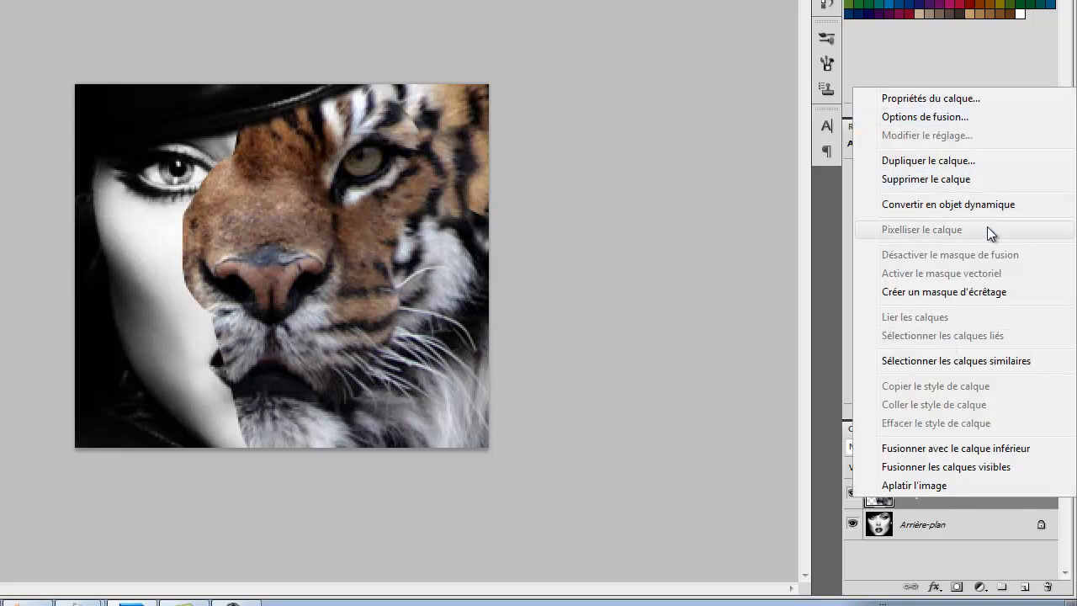
left_click(931, 552)
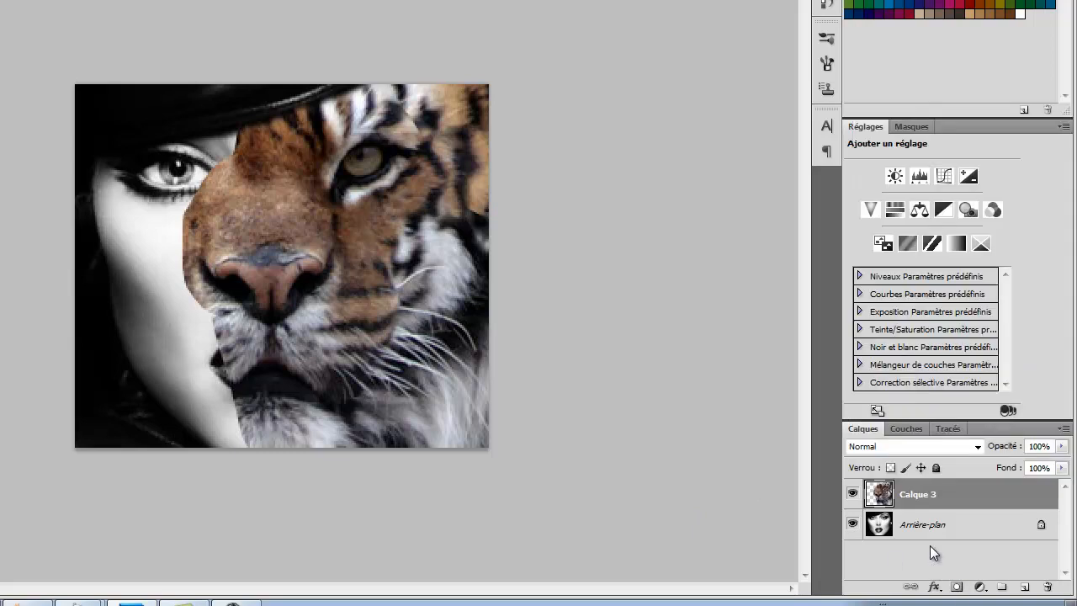
double_click(932, 496)
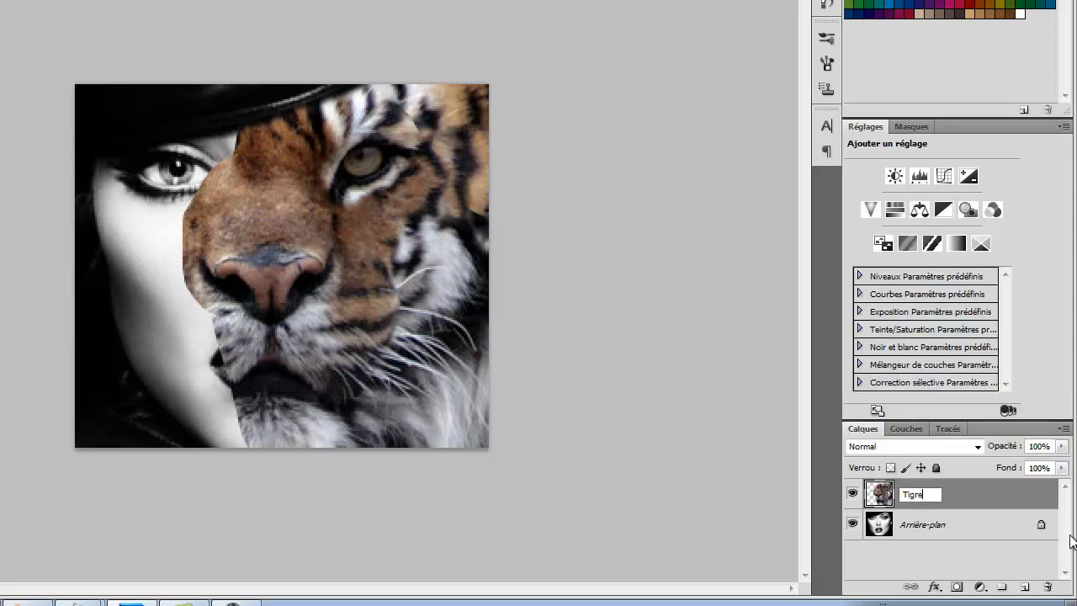
type("Tigre")
key("Return")
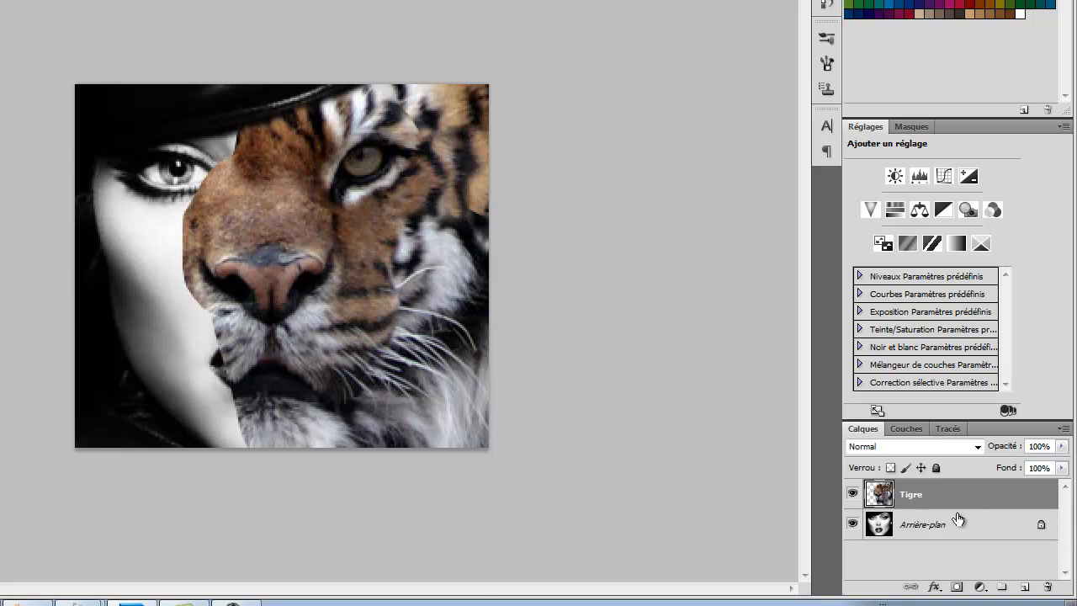
Add a layer mask to Tigre and set a soft round brush of 28 px with 0% hardness and 37% opacity
left_click(957, 587)
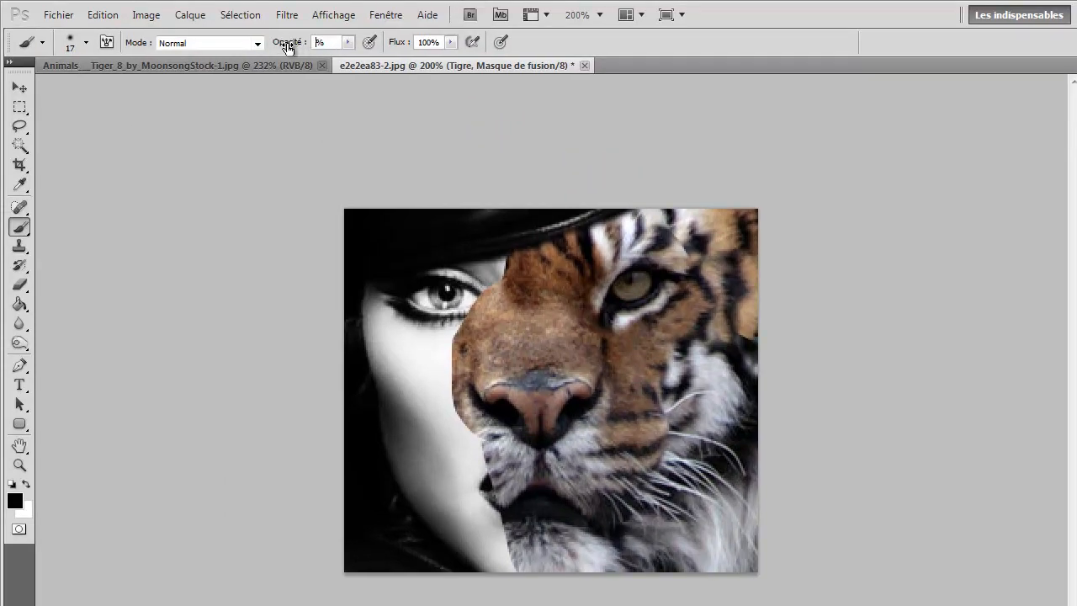
type("37")
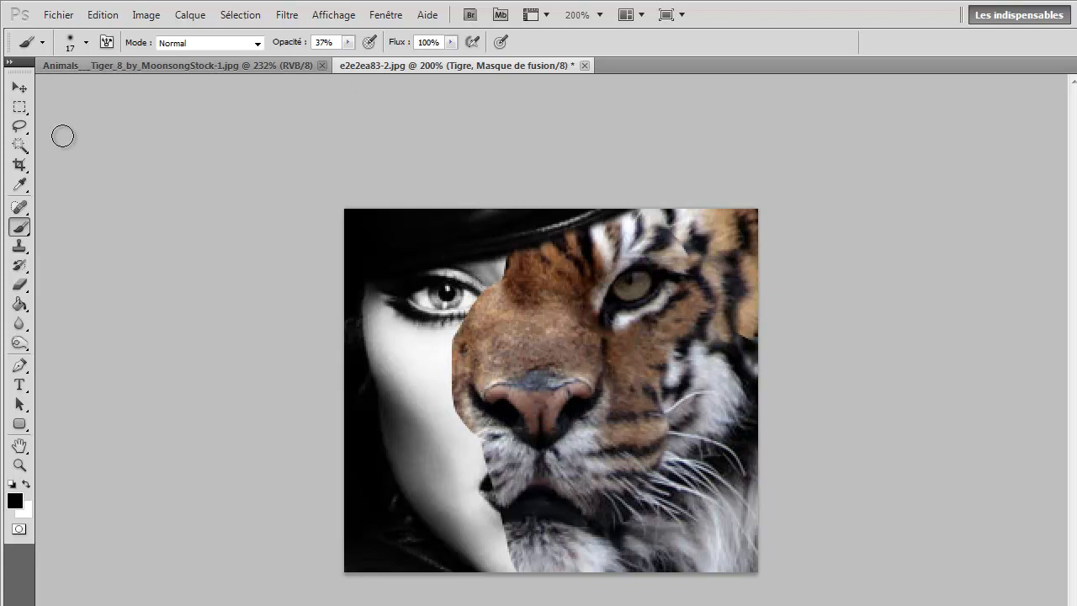
left_click(86, 42)
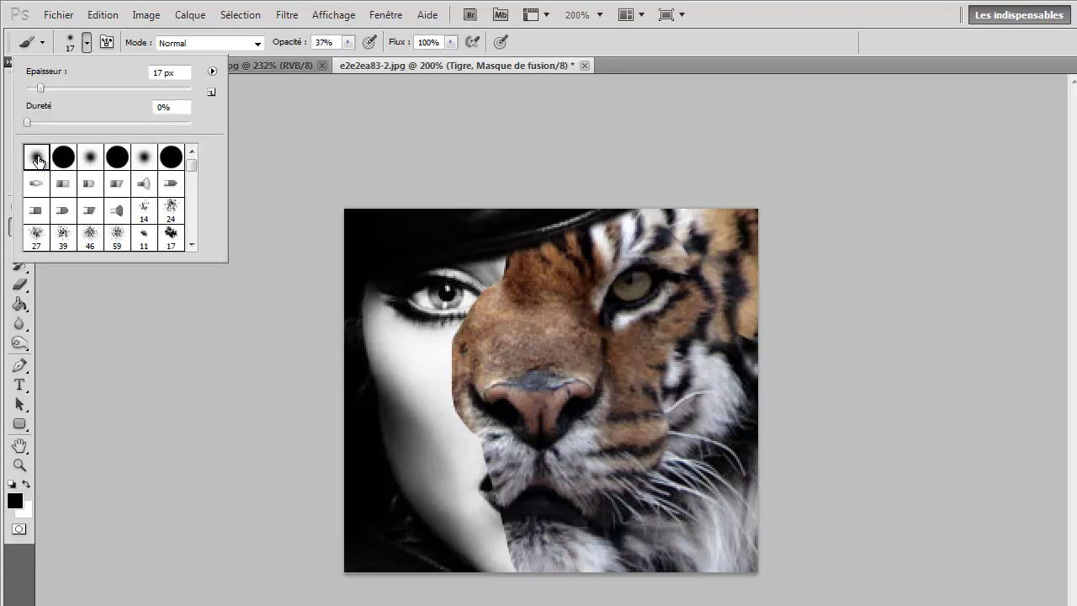
left_click(118, 239)
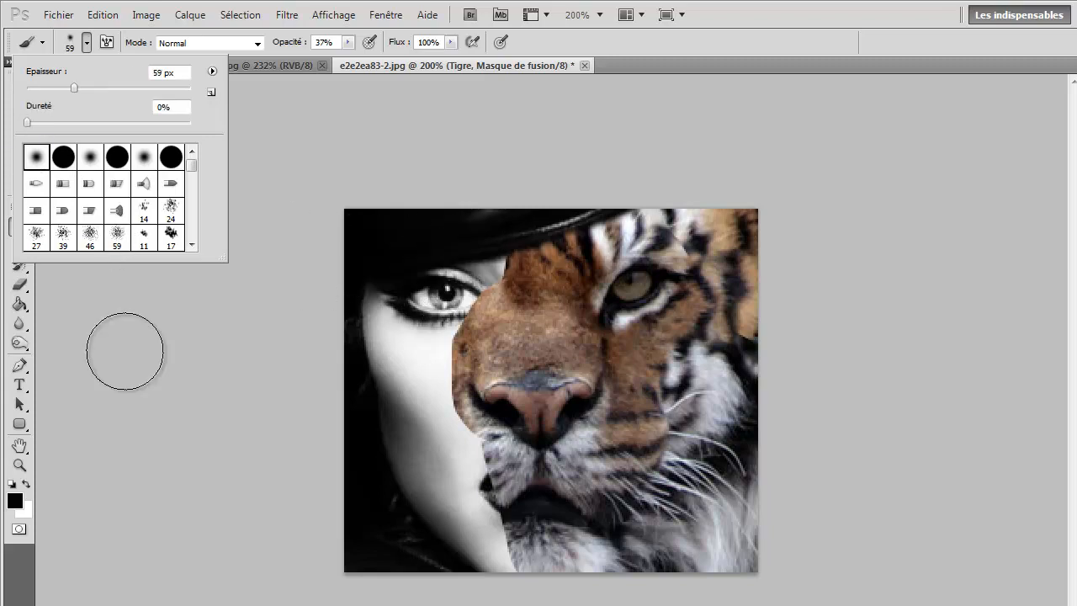
left_click(125, 483)
left_click(85, 42)
left_click_drag(74, 87, 50, 93)
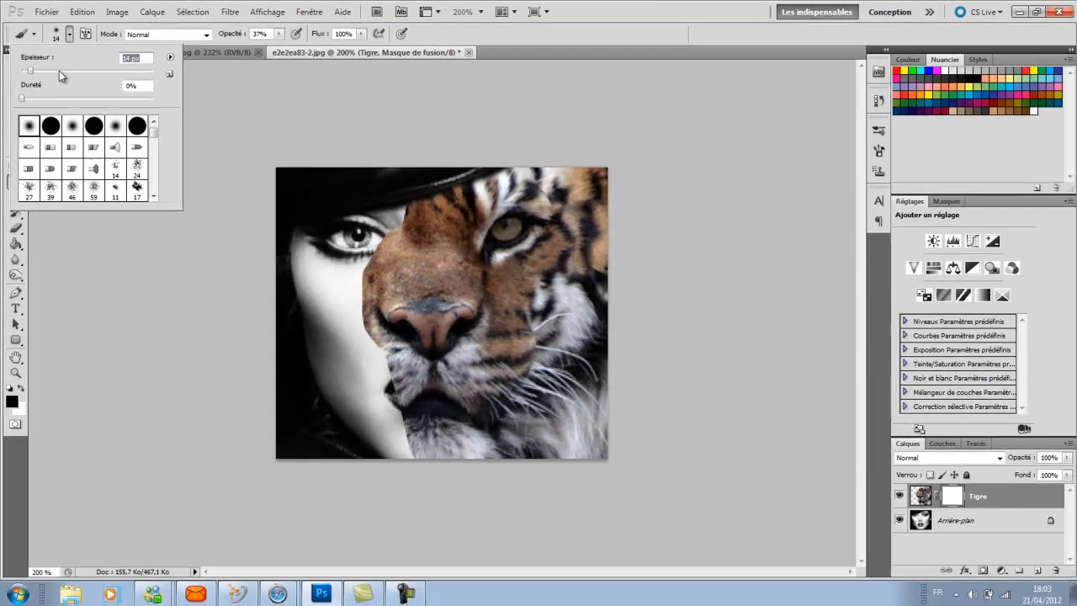
left_click(55, 88)
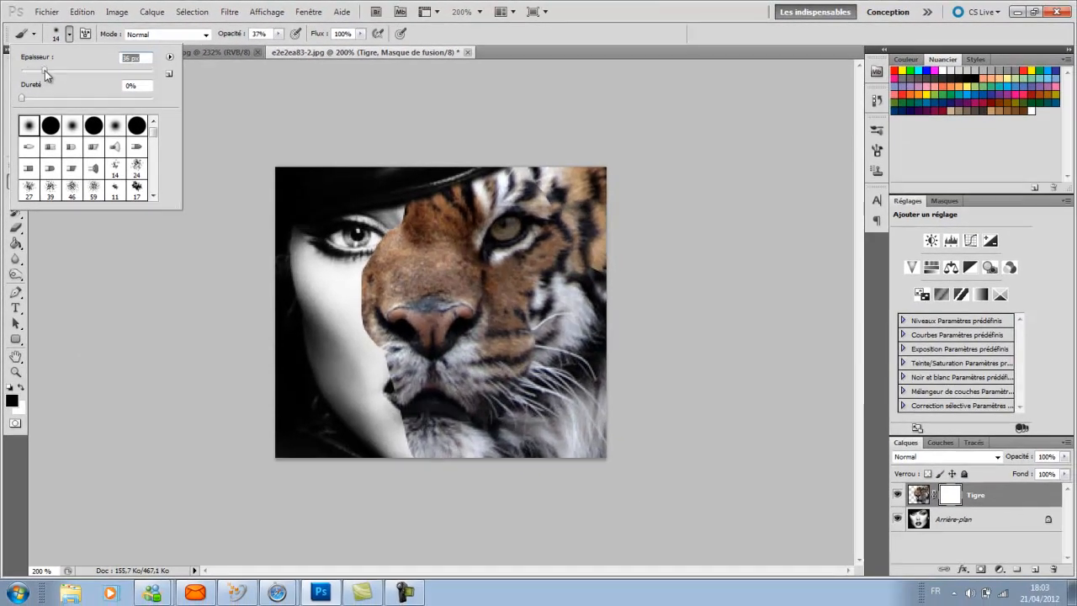
left_click_drag(38, 71, 41, 72)
Mask out the tiger fur around the woman's eye and cheek with black, raising the brush opacity to 62%
left_click(391, 205)
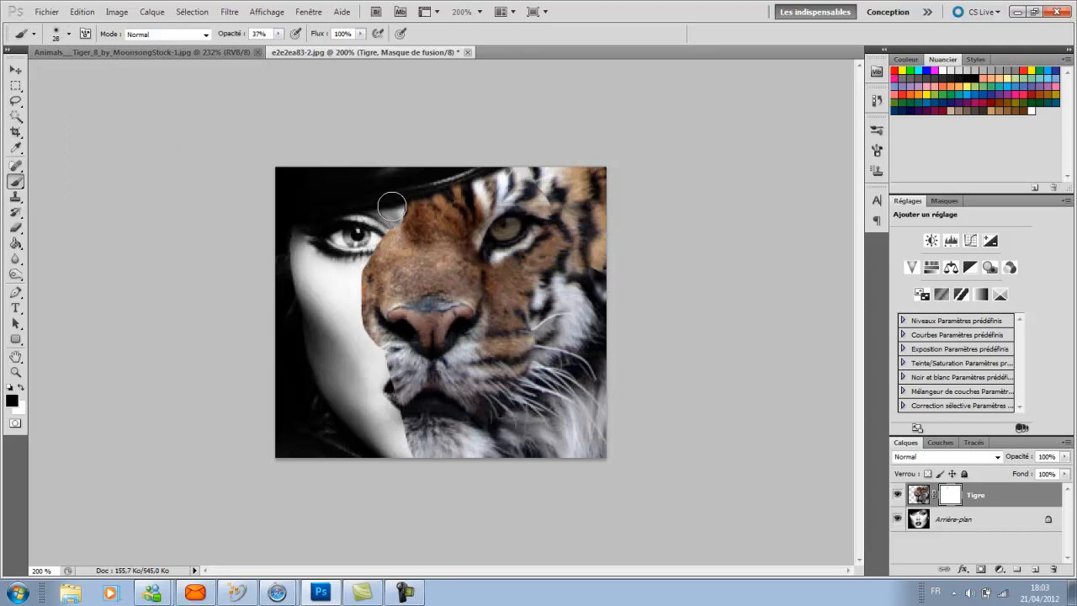
mouse_move(389, 223)
left_mouse_down()
mouse_move(374, 259)
mouse_move(383, 227)
left_mouse_up()
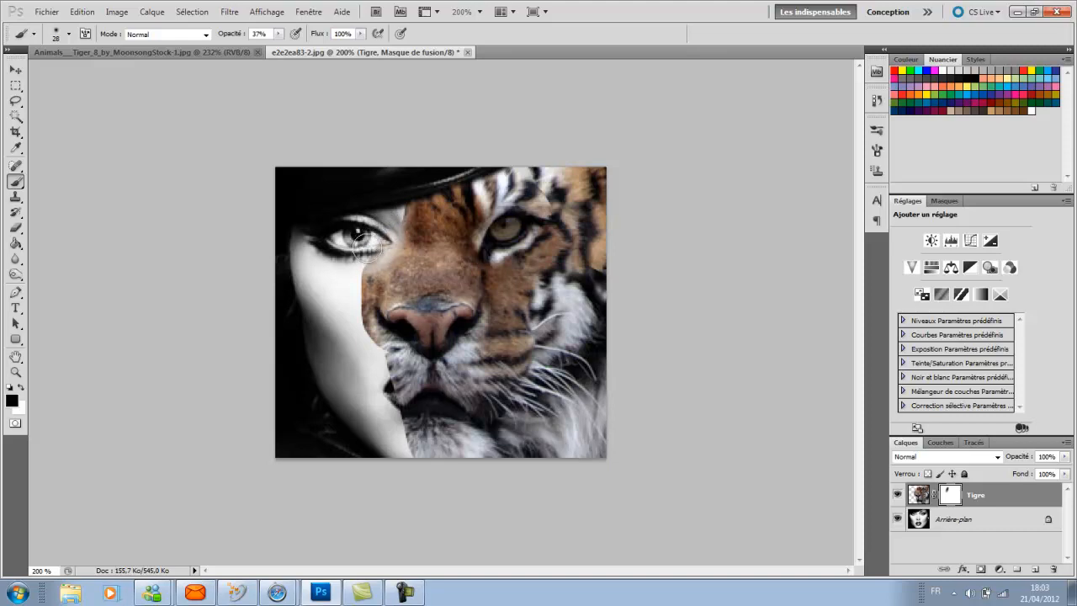
left_click_drag(238, 39, 246, 38)
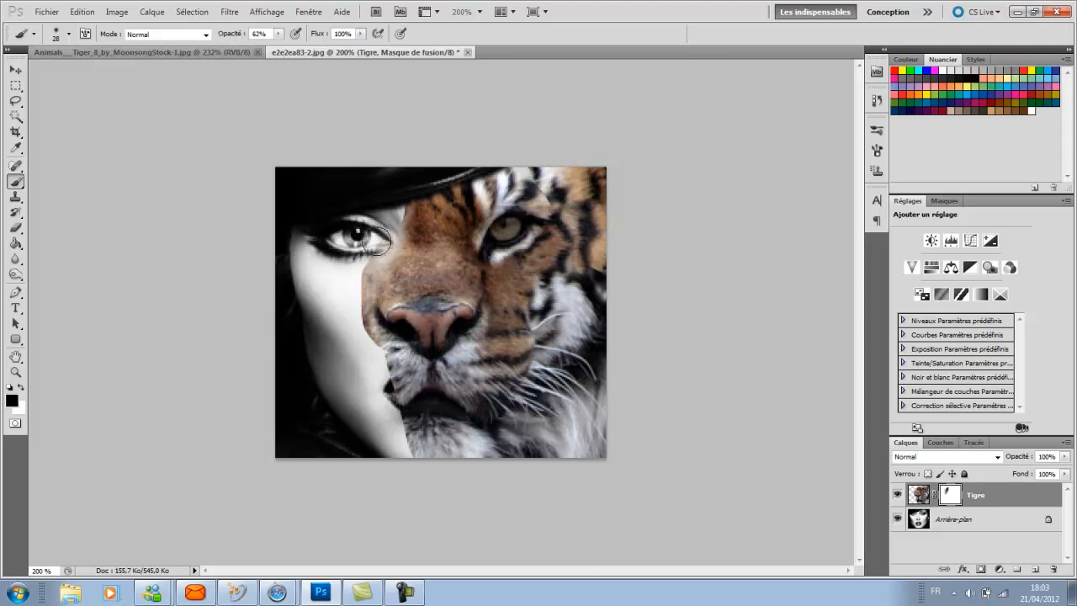
mouse_move(376, 254)
left_mouse_down()
mouse_move(387, 217)
mouse_move(361, 286)
mouse_move(360, 246)
mouse_move(363, 267)
left_mouse_up()
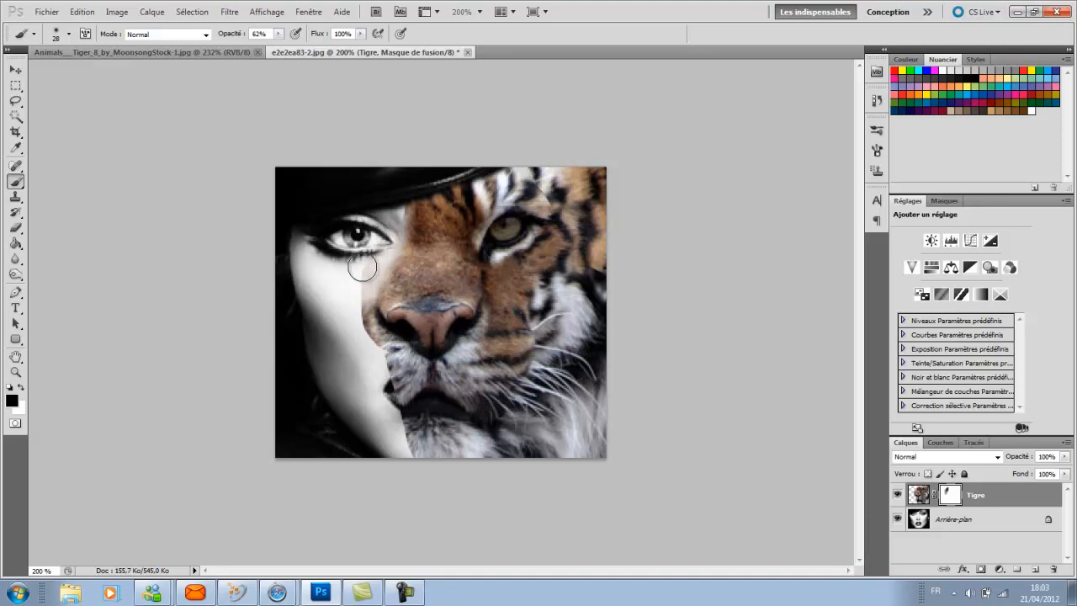
left_click(69, 34)
left_click(50, 125)
left_click_drag(353, 267, 382, 228)
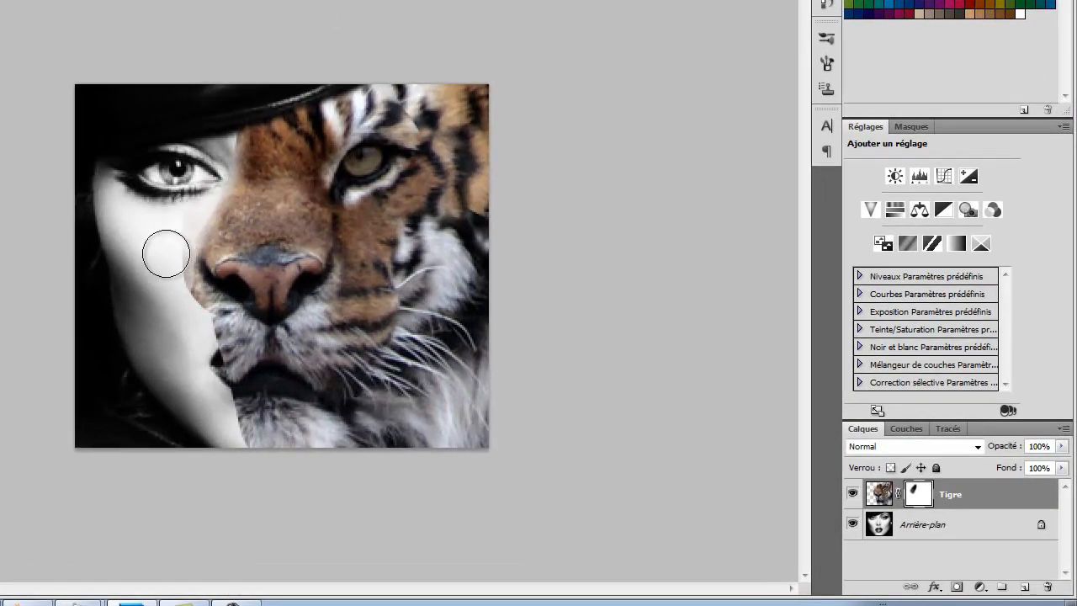
mouse_move(166, 253)
left_mouse_down()
mouse_move(176, 286)
mouse_move(170, 266)
left_mouse_up()
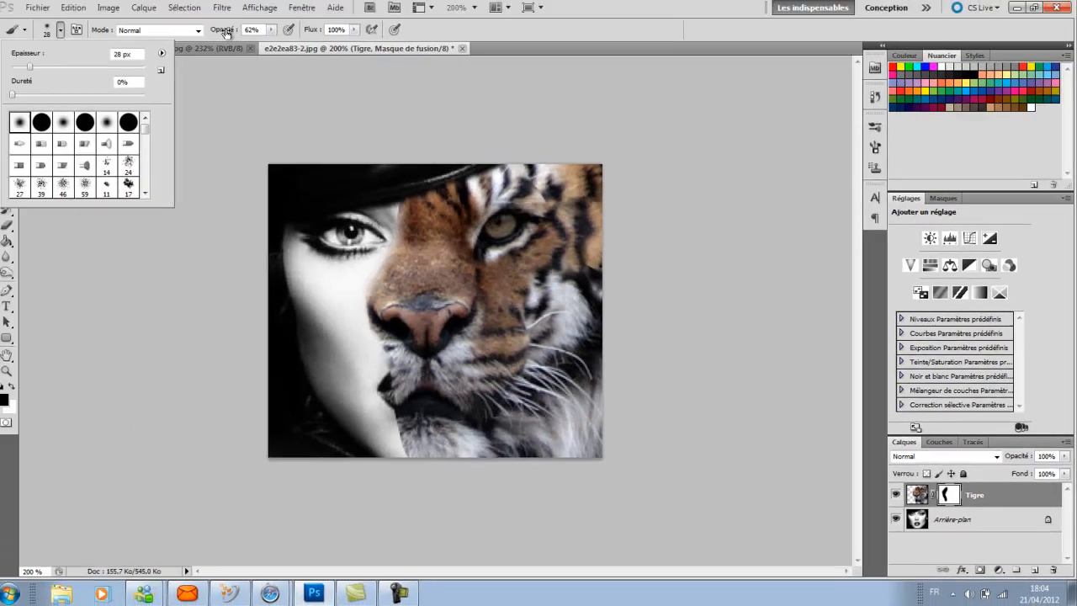
Paint black on the Tigre mask from below the hat to the chin, uncovering the woman's half of the nose and lips
left_click(228, 35)
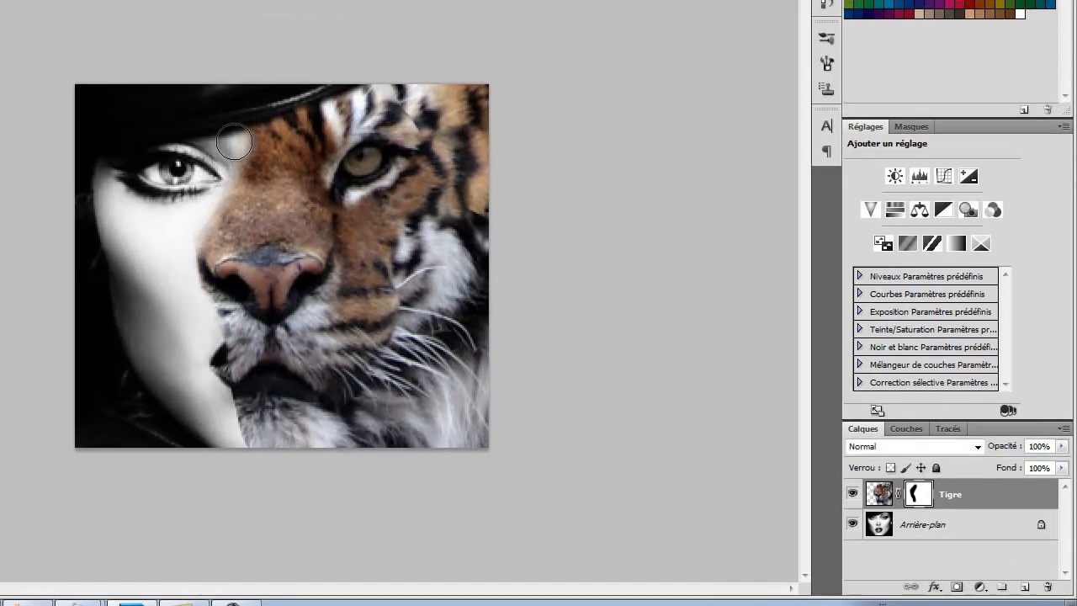
mouse_move(234, 143)
left_mouse_down()
mouse_move(234, 171)
mouse_move(202, 240)
mouse_move(230, 368)
left_mouse_up()
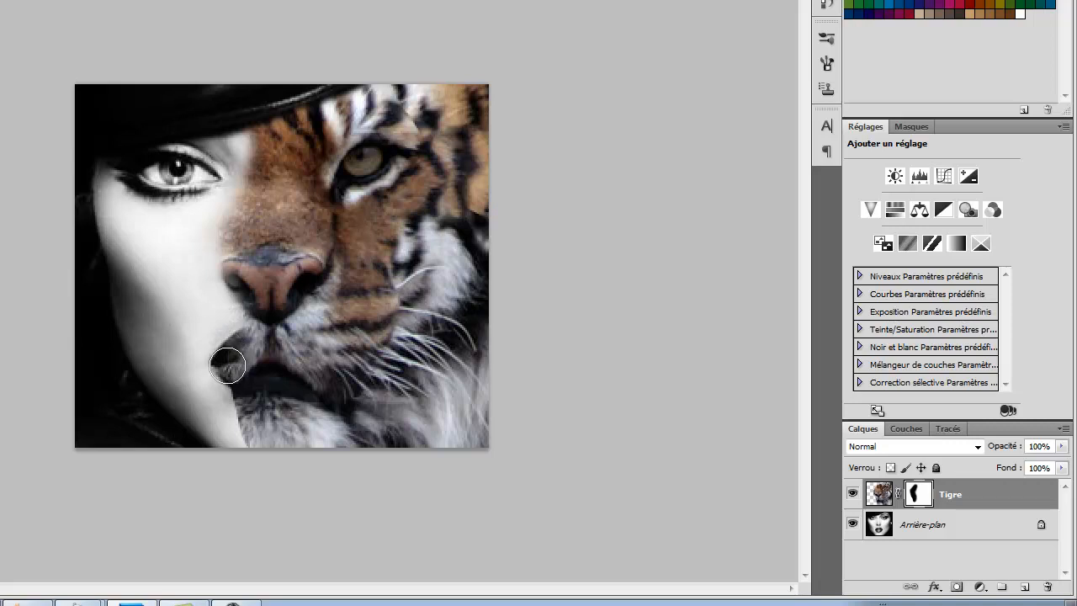
left_click(225, 275)
mouse_move(235, 233)
left_mouse_down()
mouse_move(238, 168)
mouse_move(233, 262)
mouse_move(235, 278)
mouse_move(236, 259)
mouse_move(245, 274)
mouse_move(246, 309)
mouse_move(235, 256)
mouse_move(225, 338)
mouse_move(246, 326)
mouse_move(230, 413)
mouse_move(237, 407)
mouse_move(235, 422)
mouse_move(233, 402)
mouse_move(236, 445)
left_mouse_up()
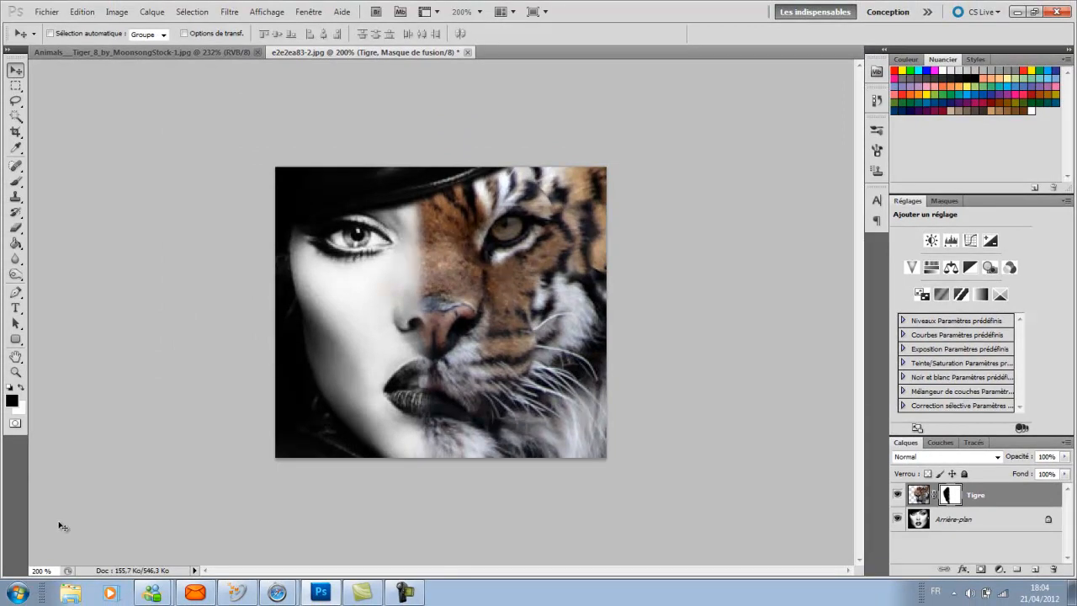
Roughen the fur edge along the forehead and chin on the Tigre mask with the 59 px spatter brush at 37% opacity
left_click(16, 180)
left_click(69, 34)
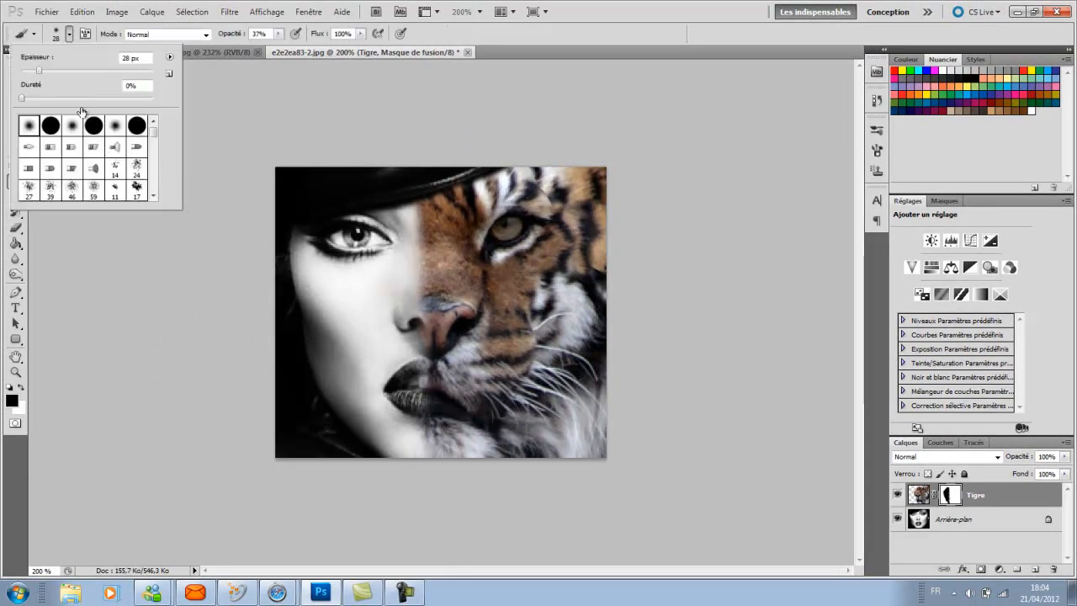
left_click(93, 188)
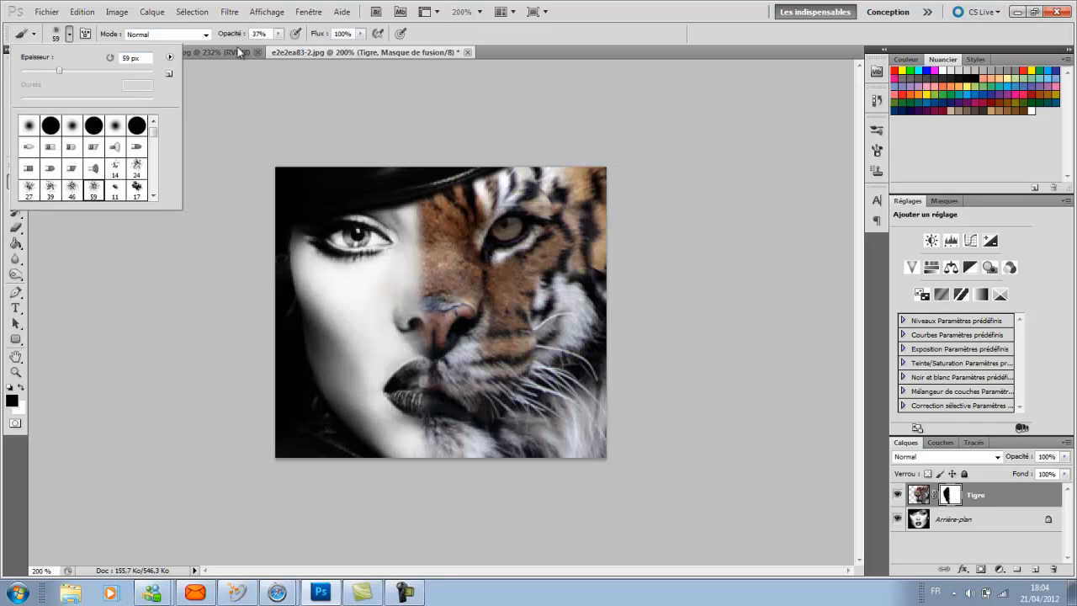
left_click(225, 128)
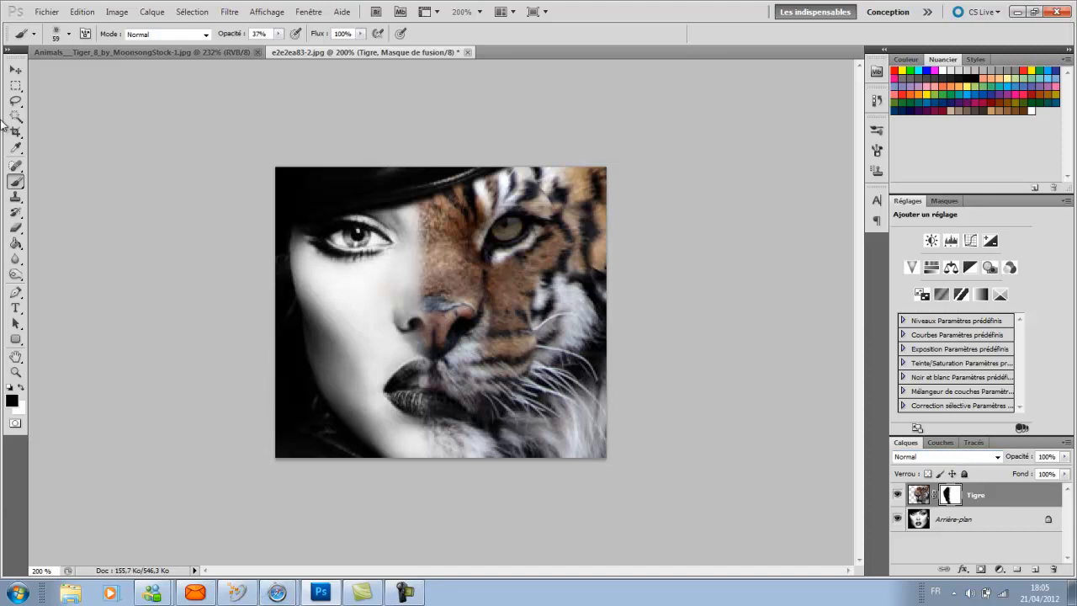
Resize the soft round brush to 25 px and touch up the Tigre mask between the nose and lips
left_click(69, 34)
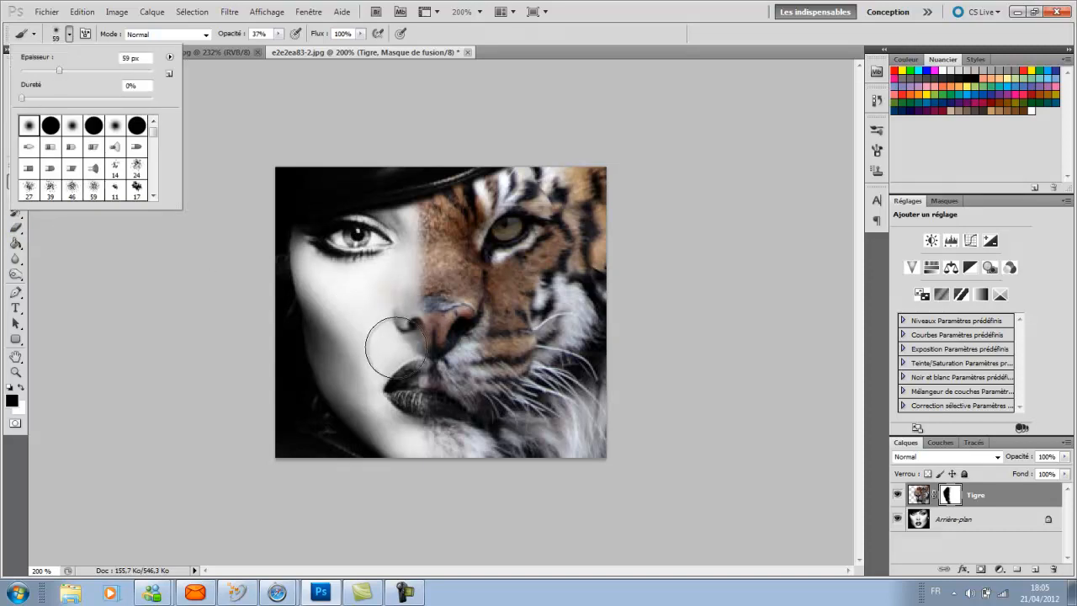
left_click(24, 74)
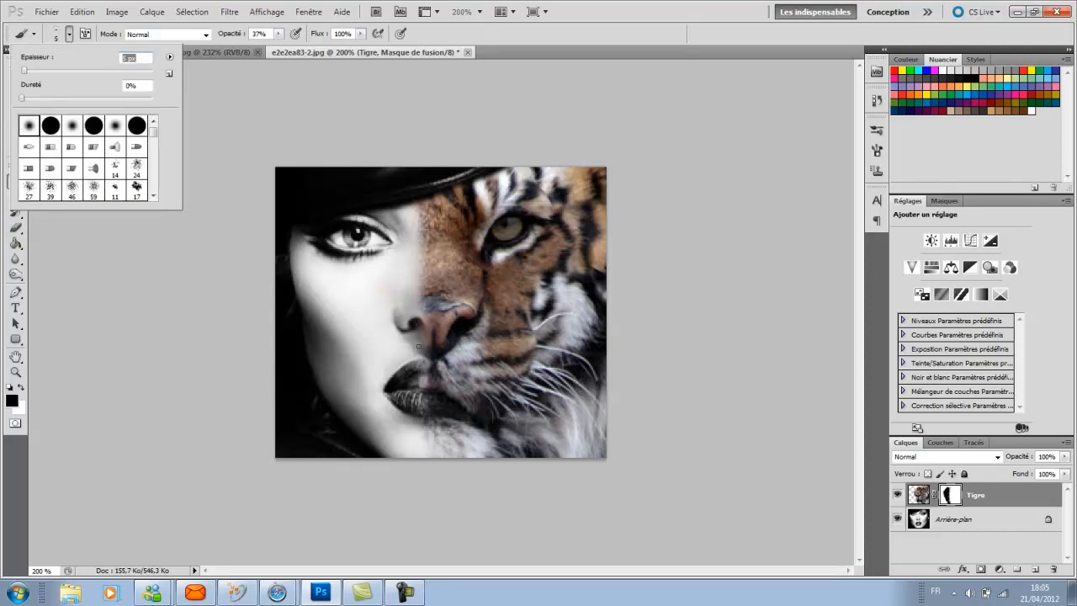
key("Return")
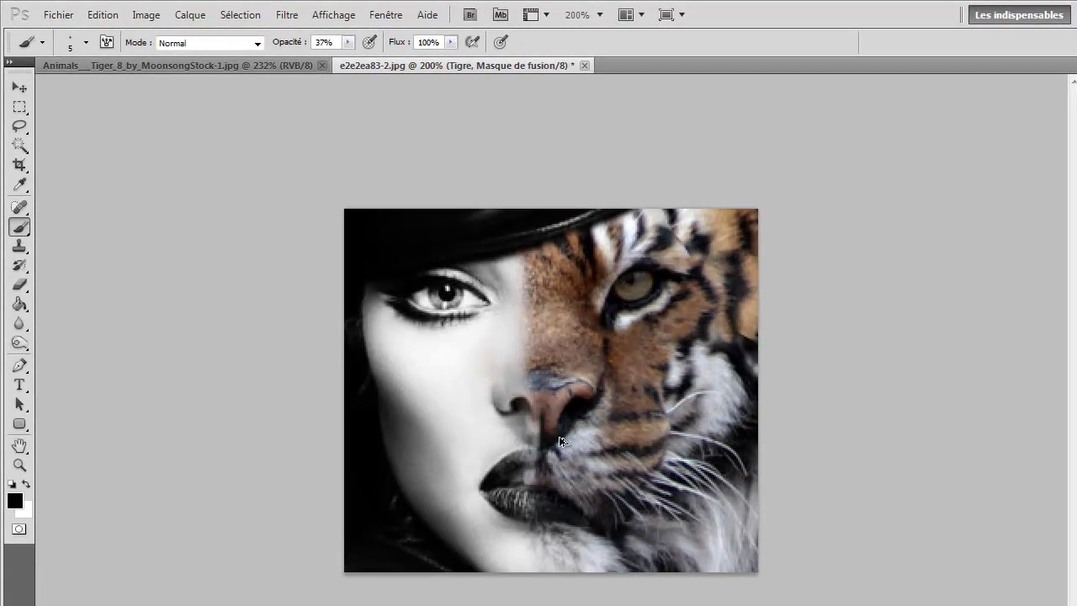
left_click(86, 42)
left_click(47, 89)
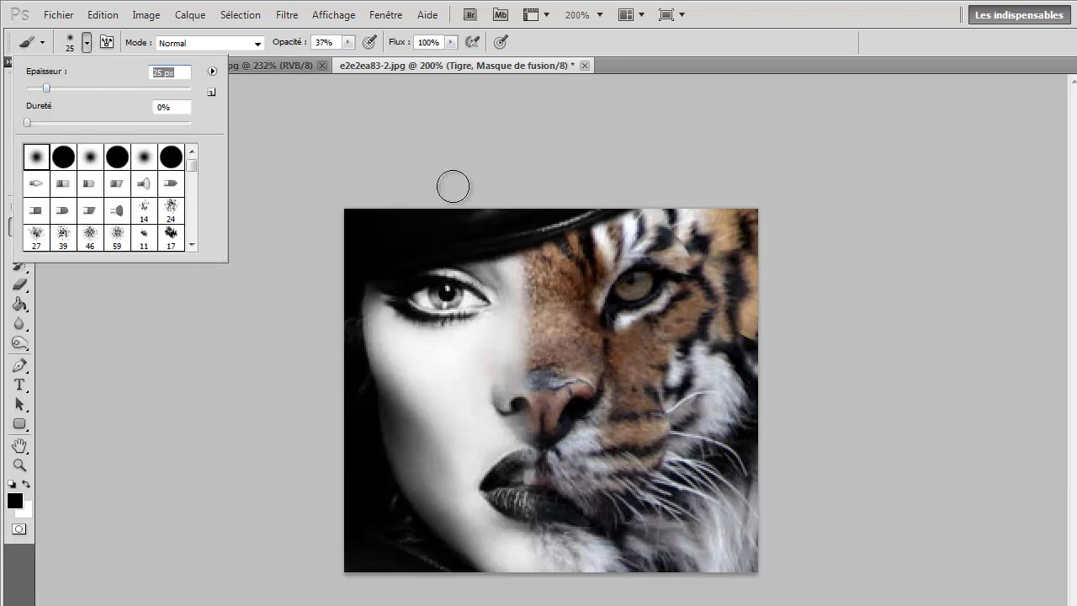
left_click(515, 431)
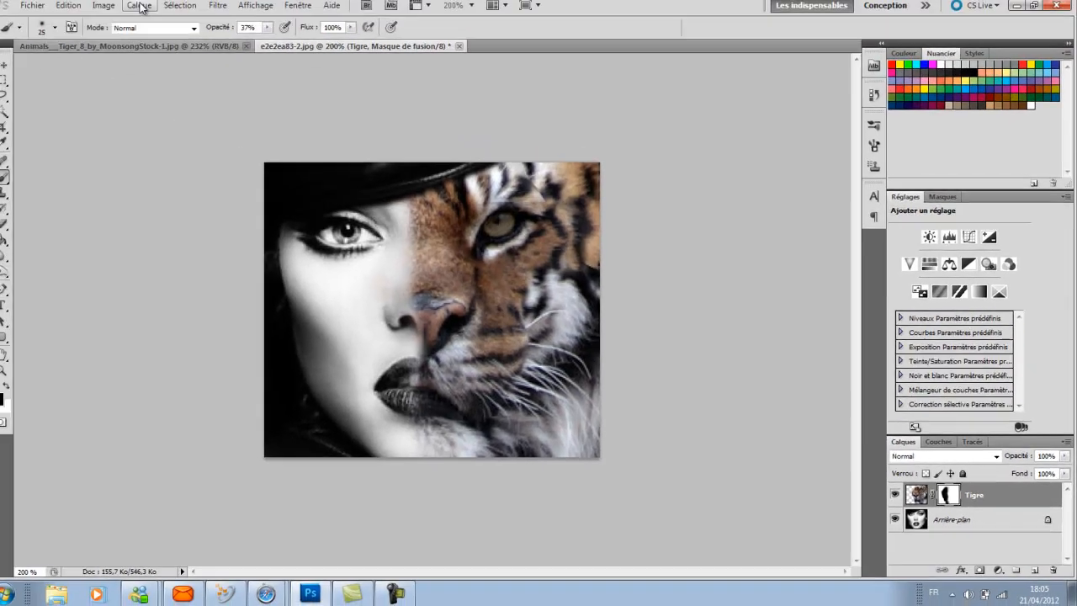
left_click(117, 11)
mouse_move(135, 45)
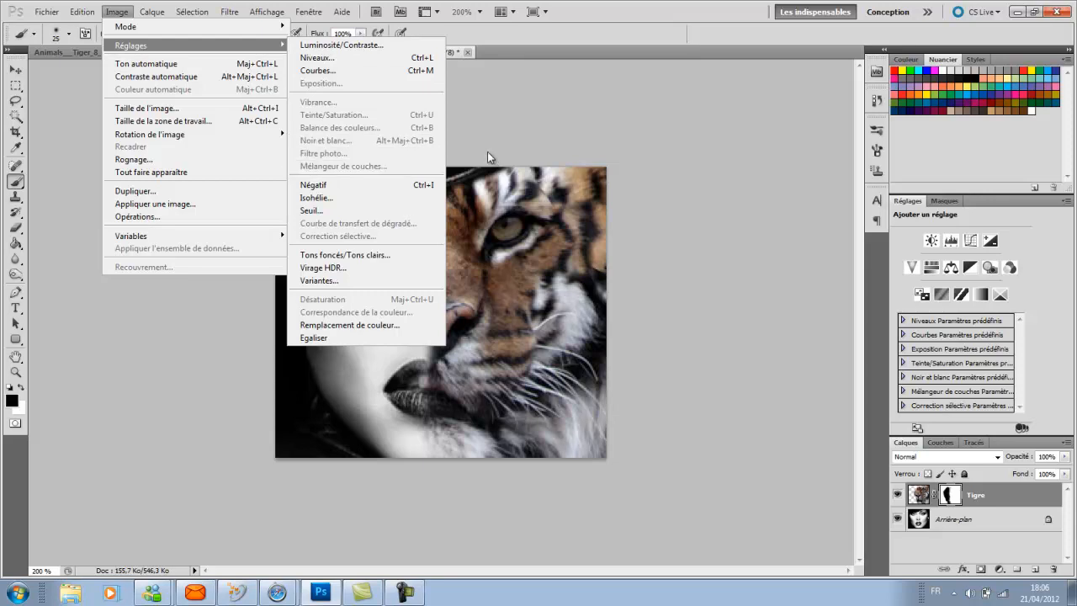
left_click(718, 196)
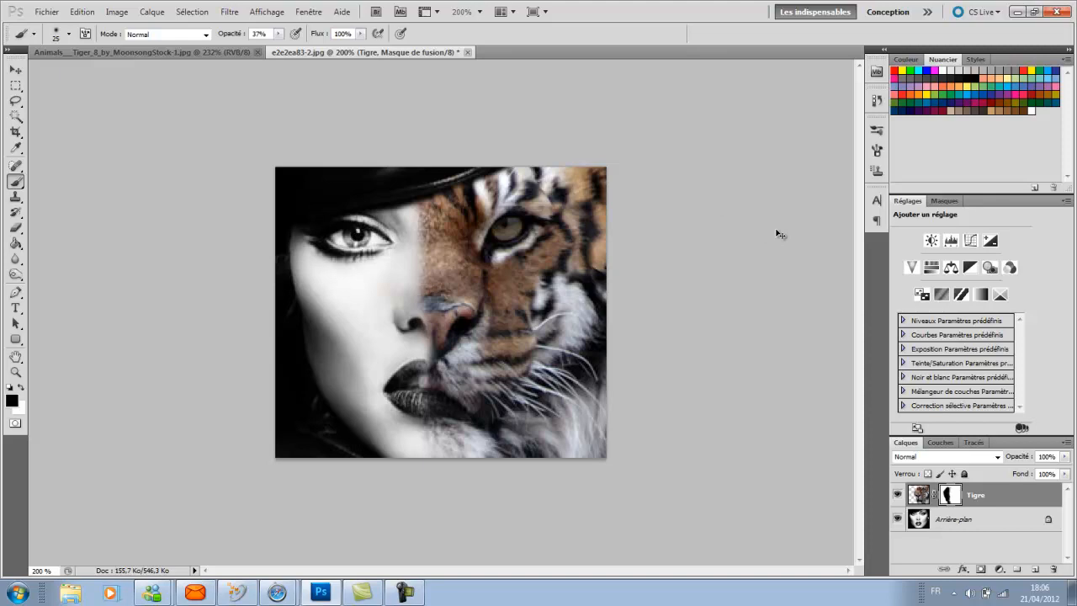
Target the Tigre layer's image instead of its mask and desaturate it with Hue/Saturation at saturation -100
left_click(919, 494)
double_click(920, 495)
left_click(1061, 164)
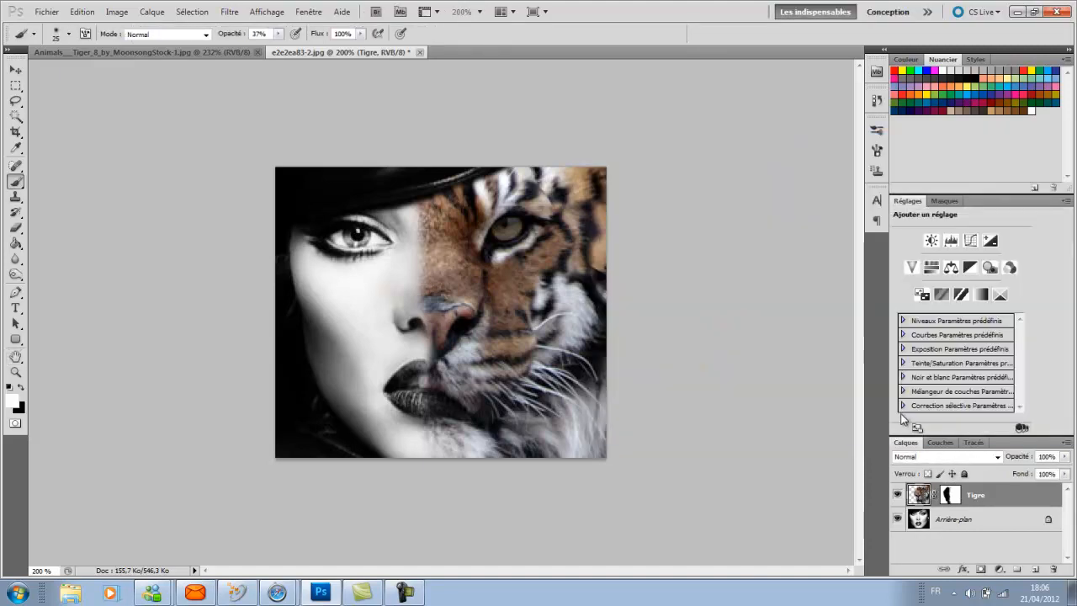
key("ctrl+u")
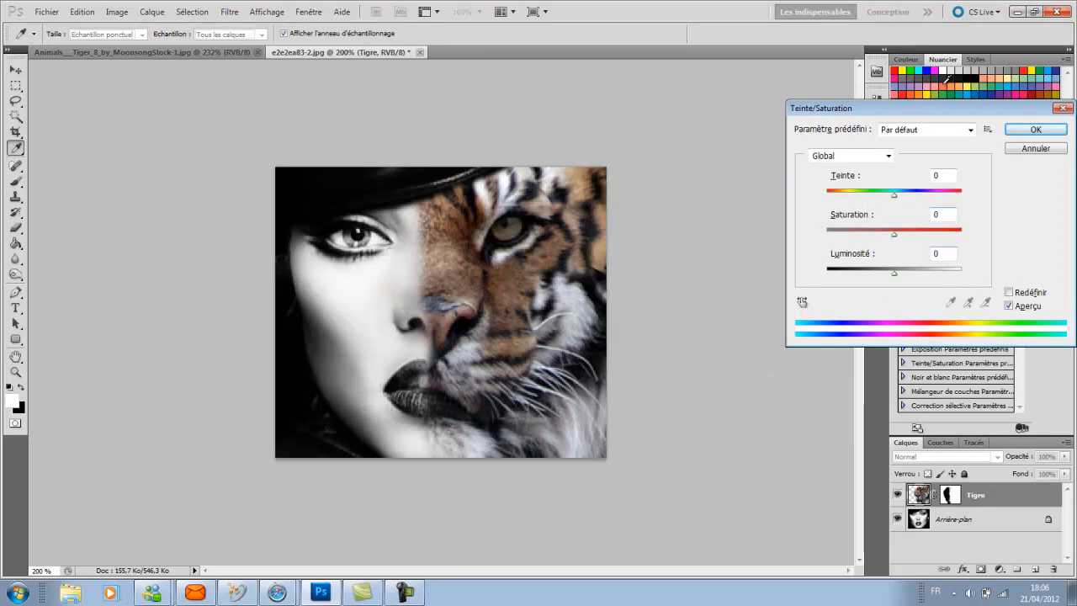
left_click_drag(893, 234, 795, 231)
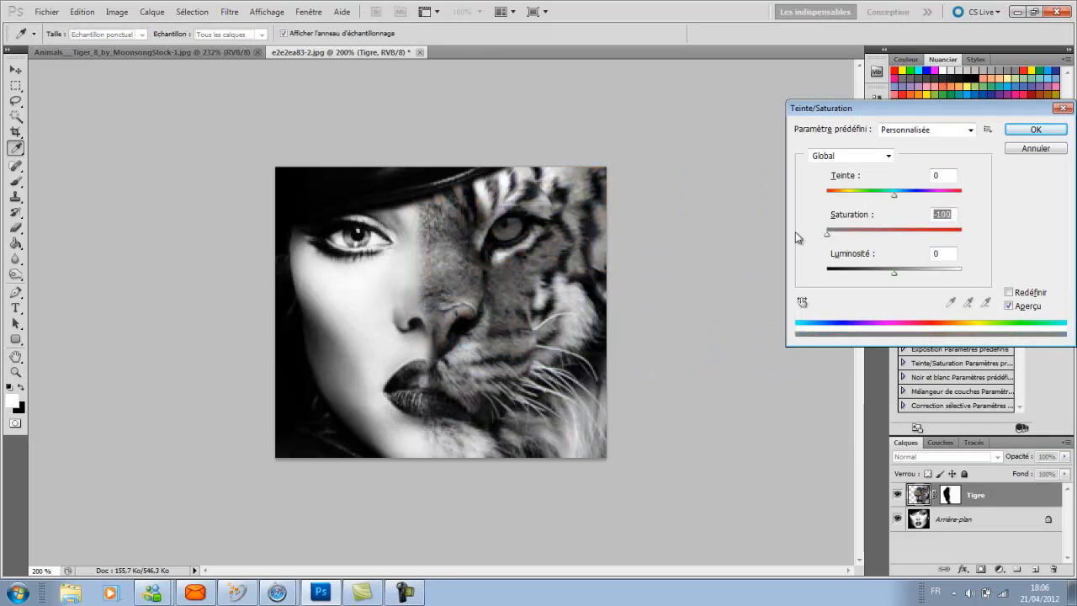
left_click(1035, 129)
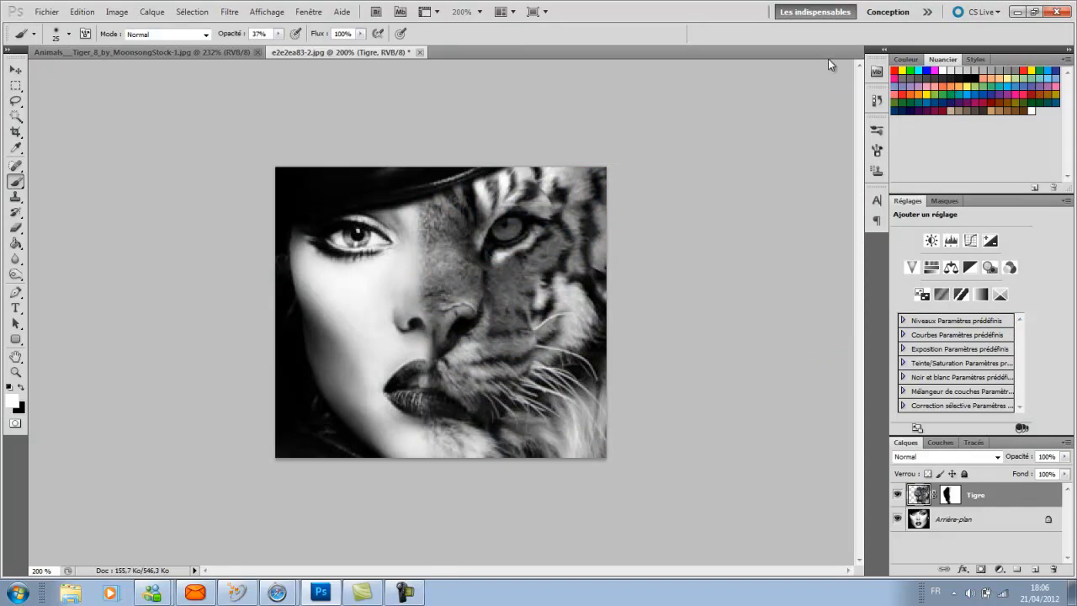
left_click(239, 15)
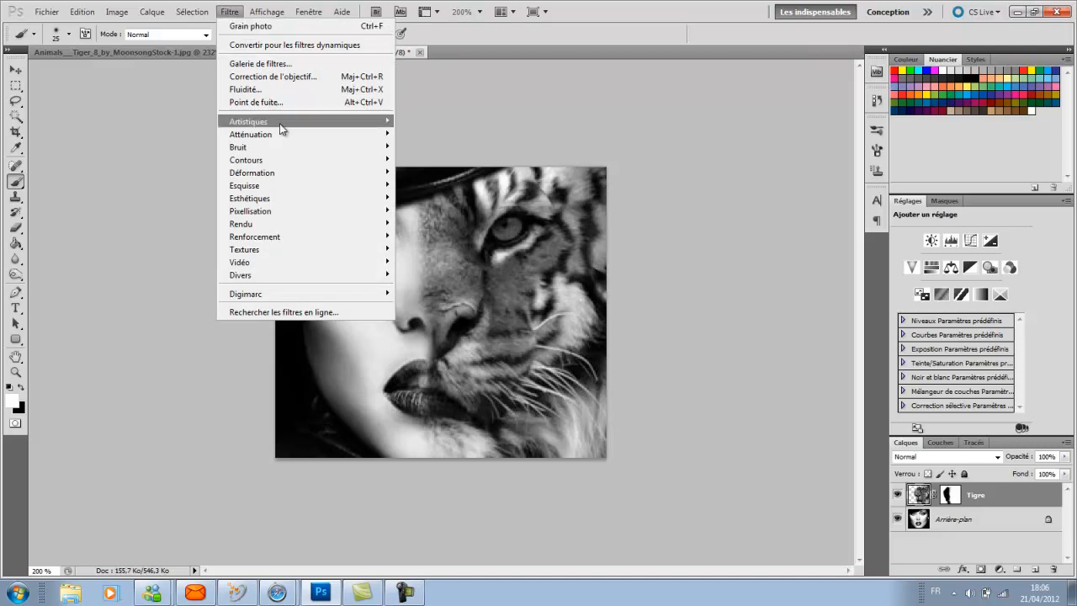
mouse_move(325, 274)
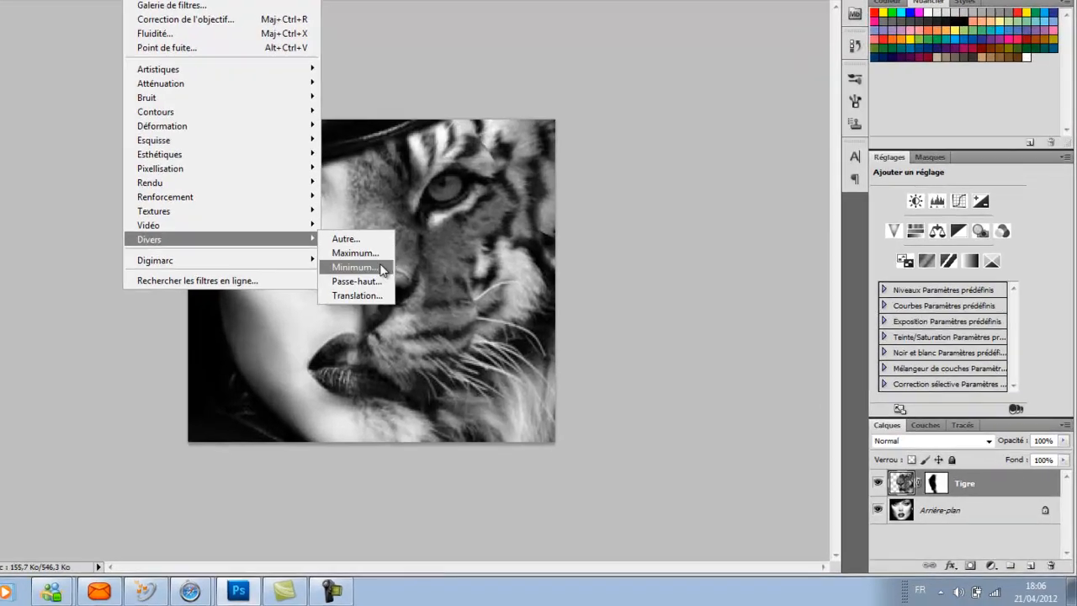
left_click(429, 312)
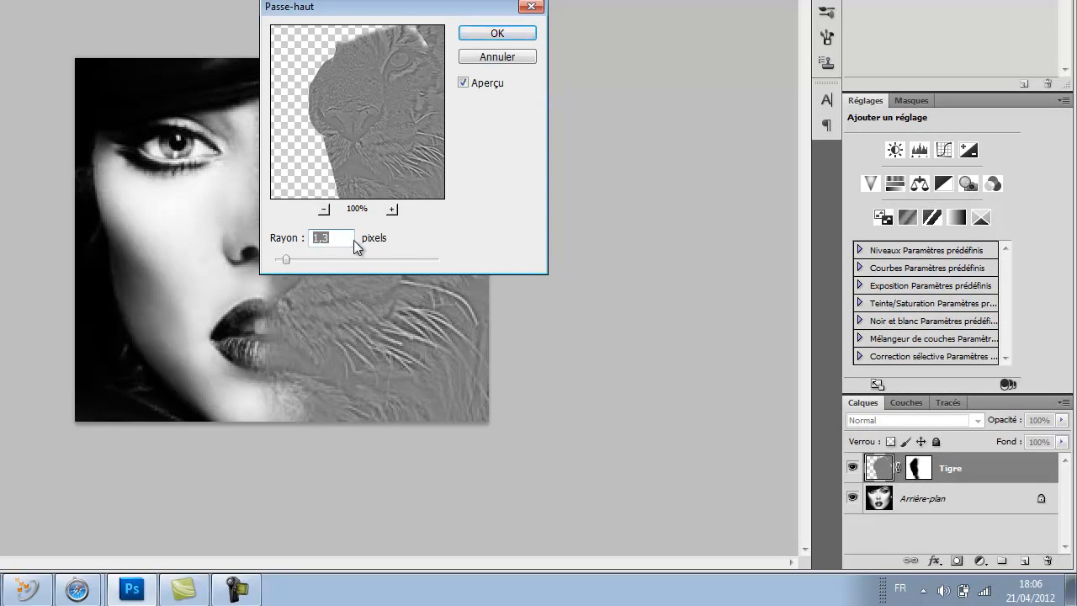
left_click(502, 58)
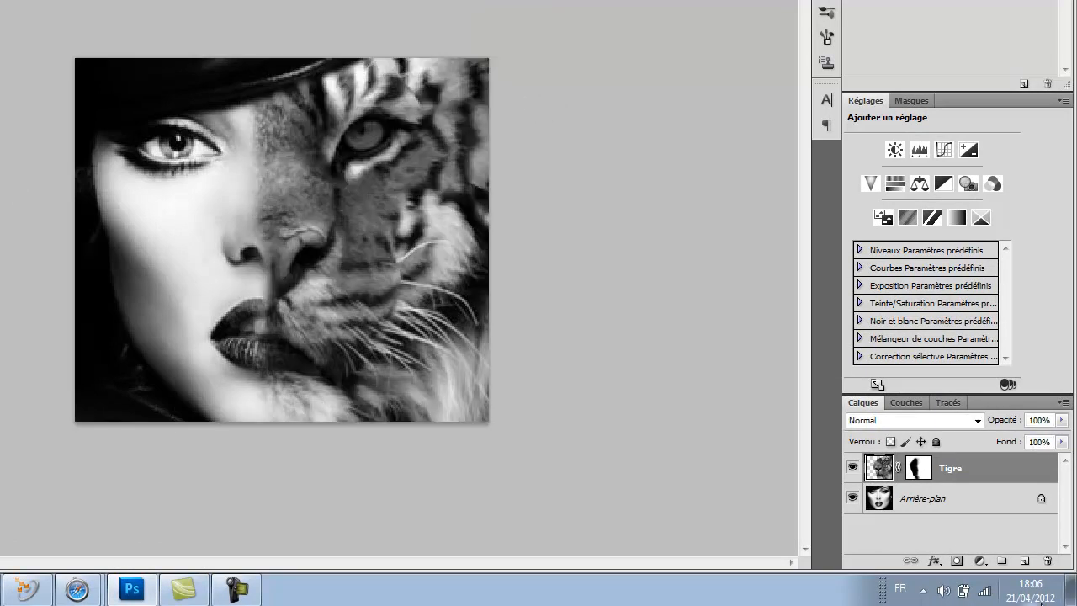
Try to apply the High Pass (Passe-haut) filter to a new empty layer above Tigre
left_click(1025, 561)
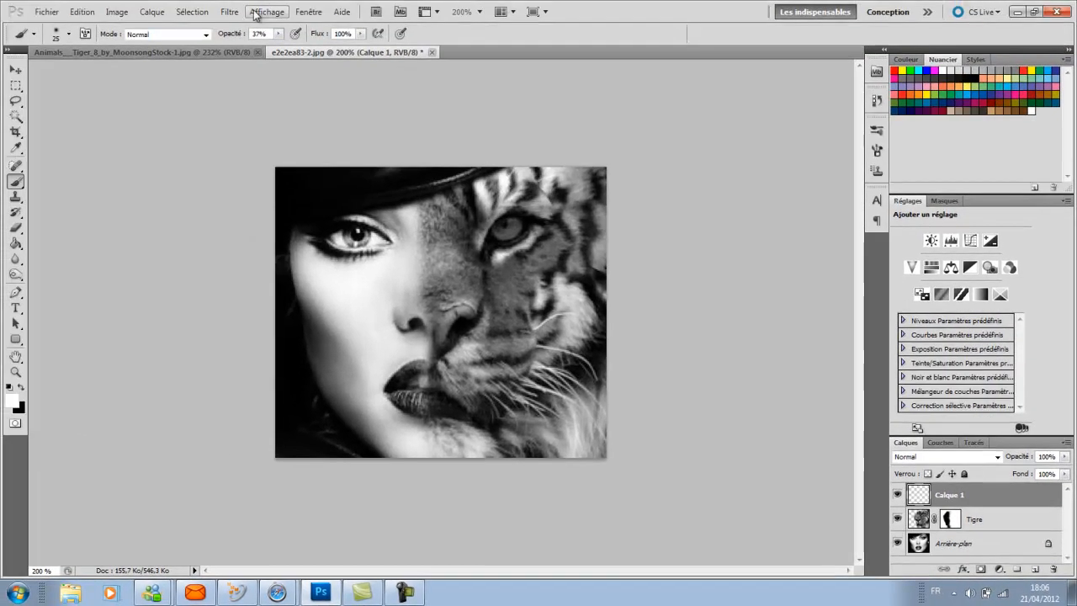
left_click(229, 12)
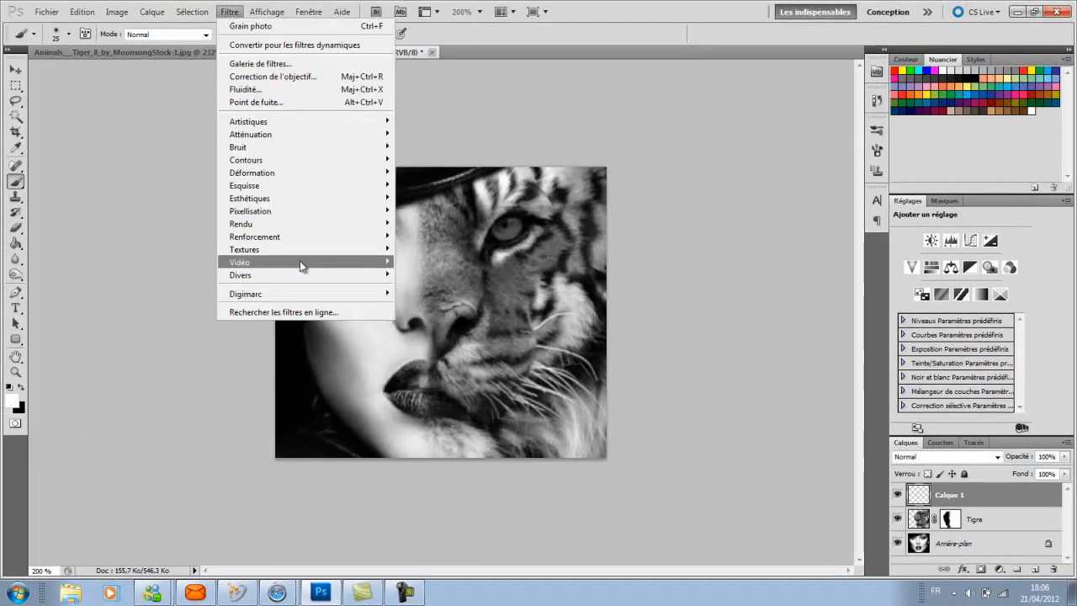
mouse_move(328, 279)
left_click(422, 313)
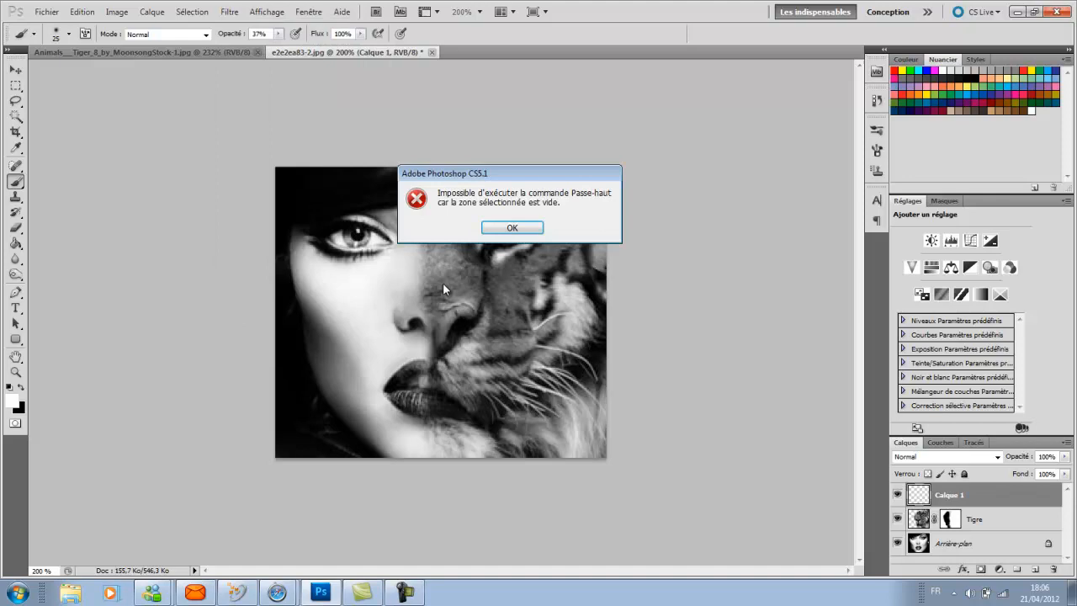
left_click(512, 228)
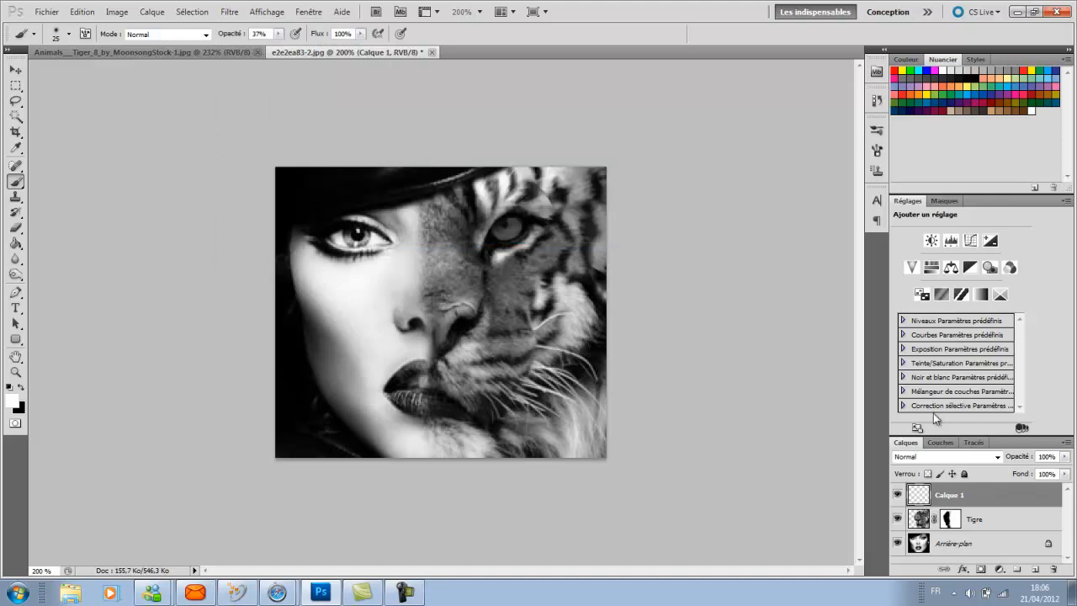
Duplicate the Tigre layer and apply the High Pass (Passe-haut) filter to the copy with a 1.3 pixel radius
left_click_drag(1002, 501, 1037, 572)
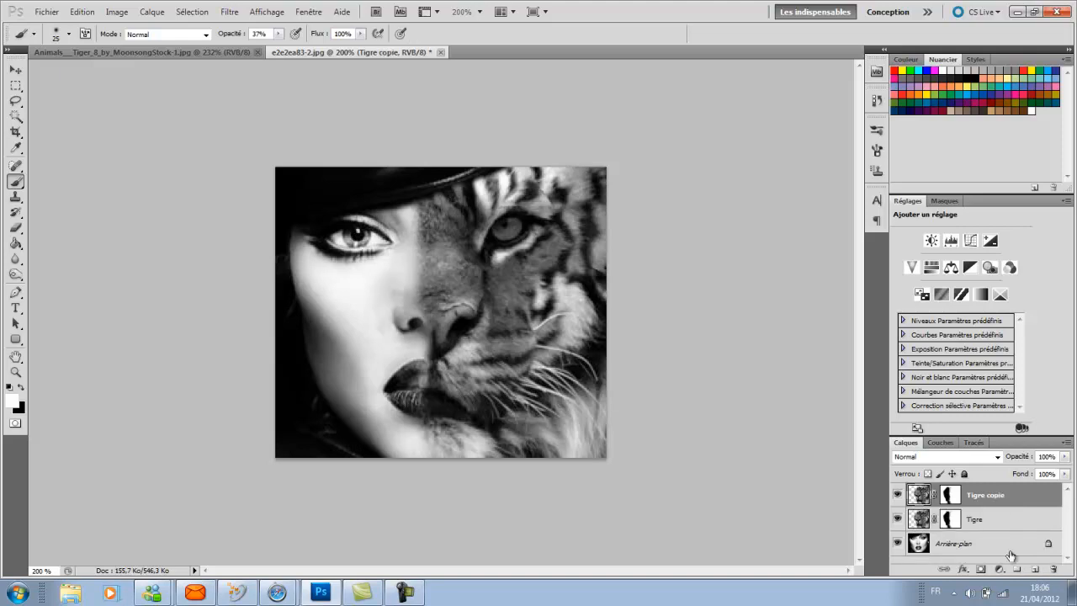
left_click(237, 15)
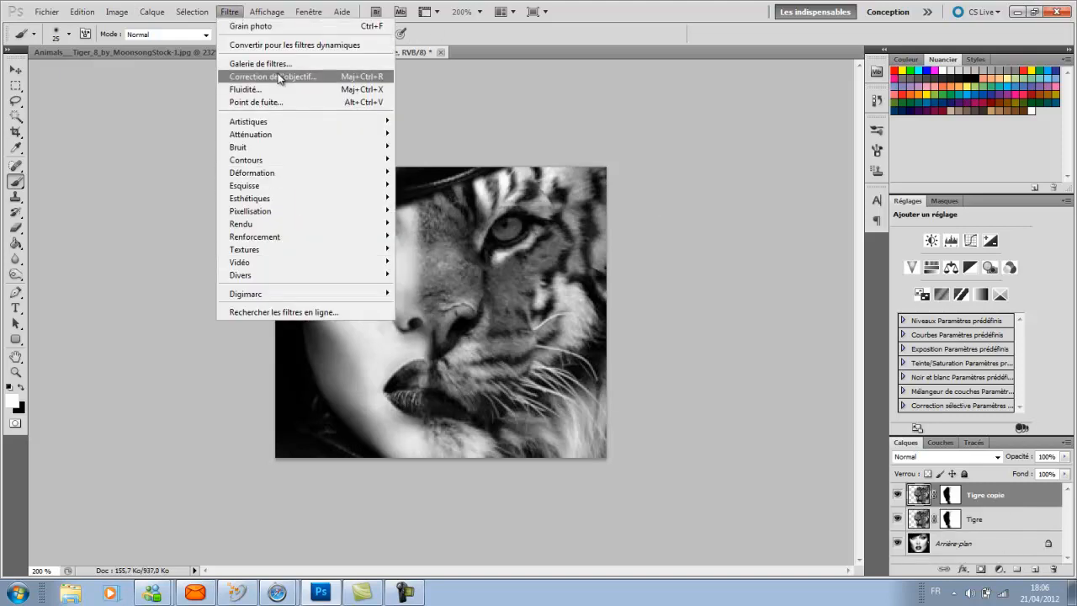
mouse_move(229, 12)
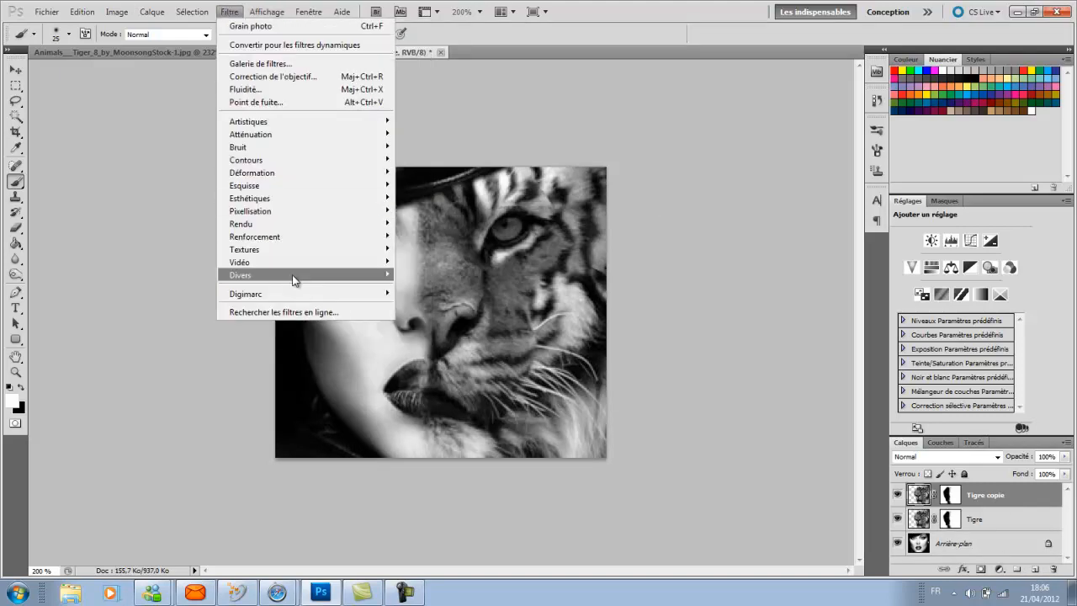
mouse_move(351, 275)
left_click(433, 313)
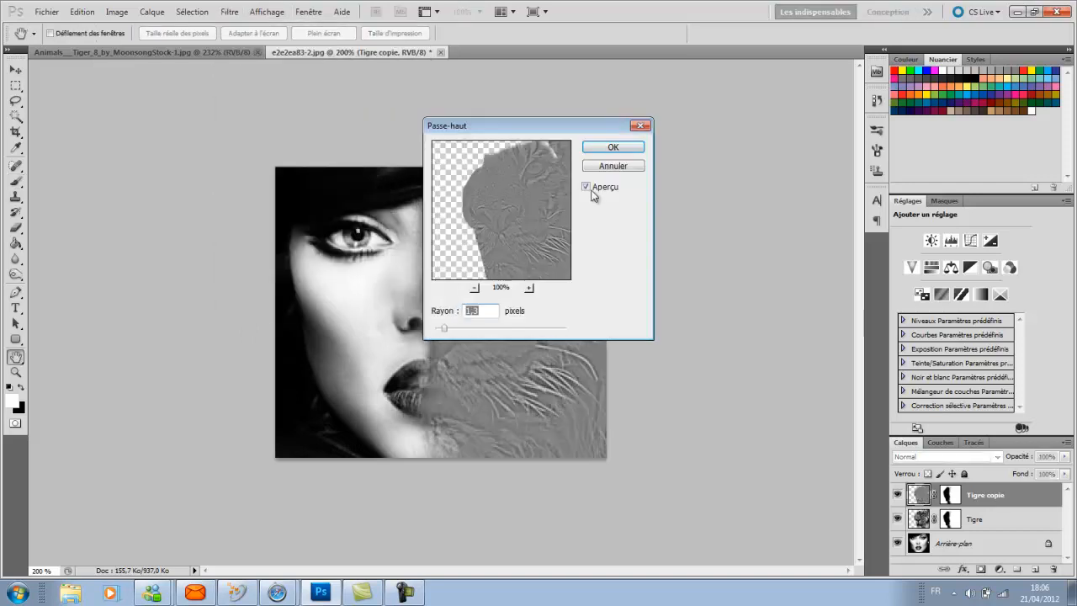
left_click(600, 148)
key("b")
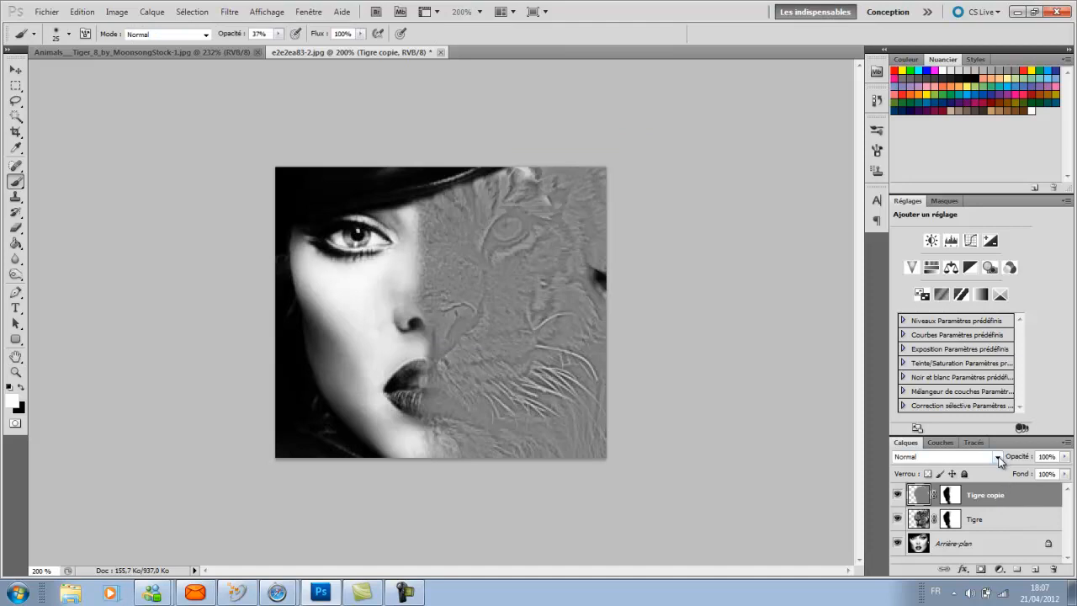
Set Tigre copie to the Incrustation blend mode and adjust it with brightness 25 and contrast 31
left_click(997, 458)
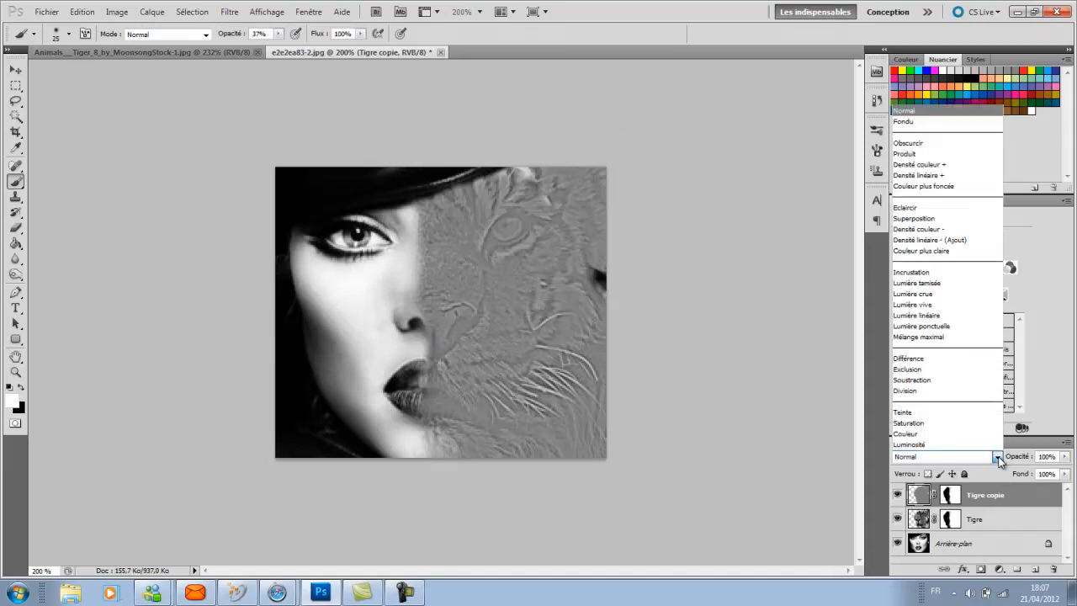
left_click(976, 273)
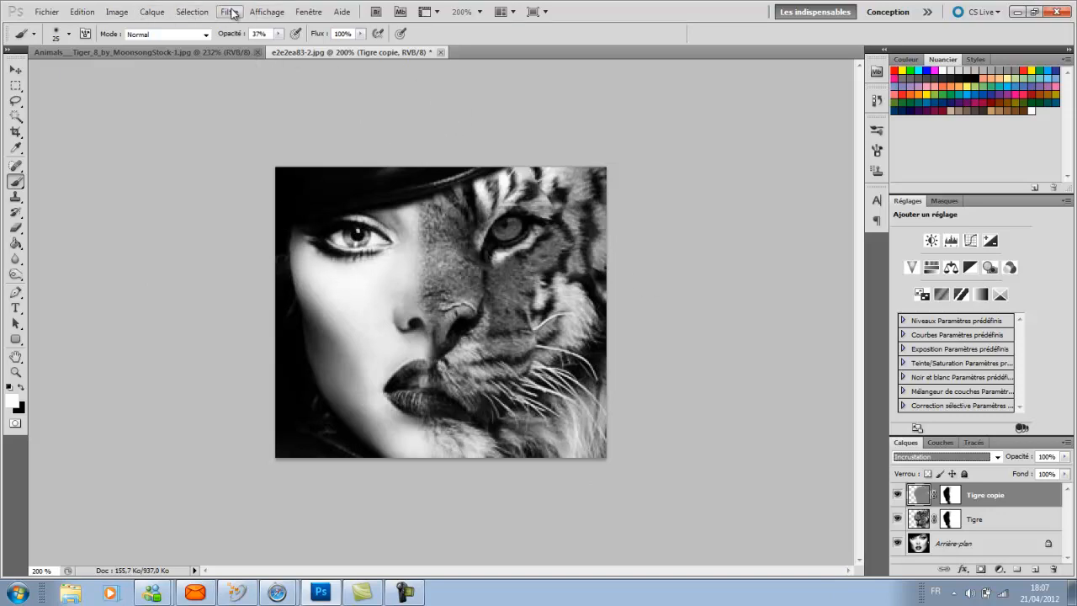
left_click(117, 11)
mouse_move(159, 45)
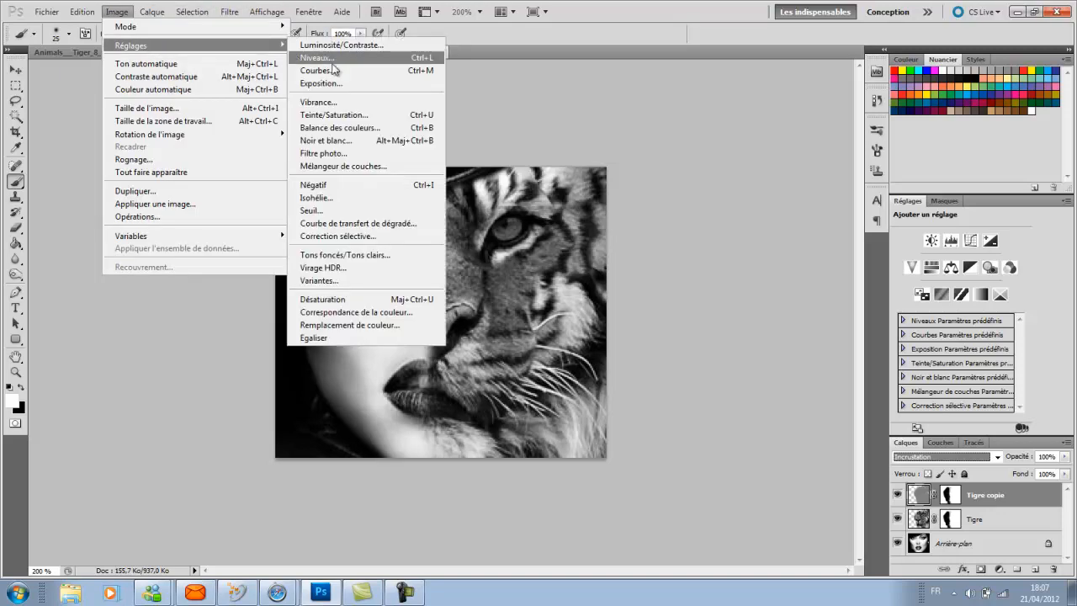
left_click(349, 48)
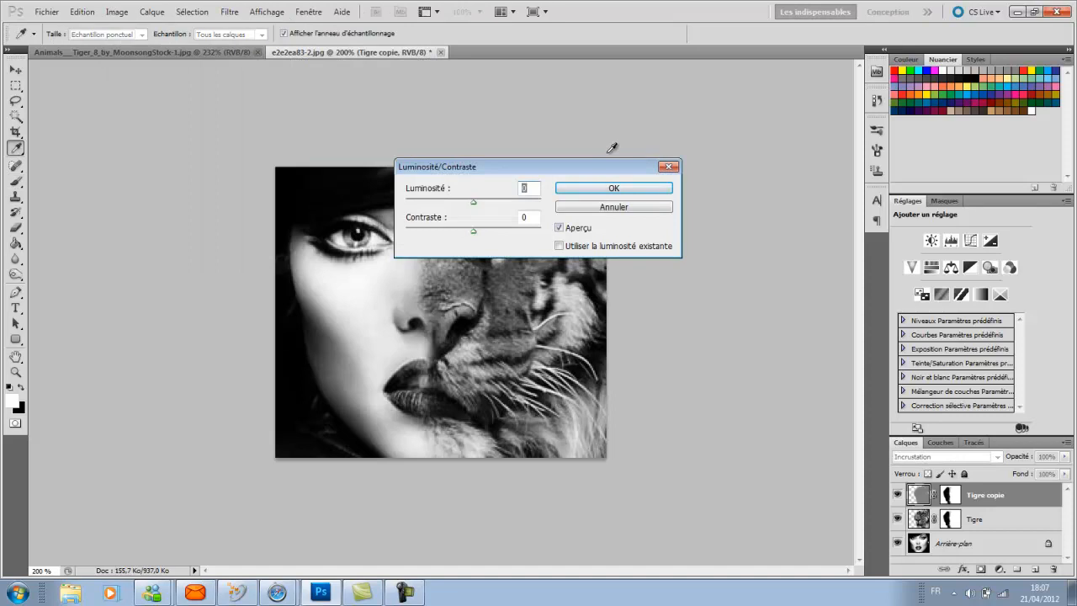
type("25")
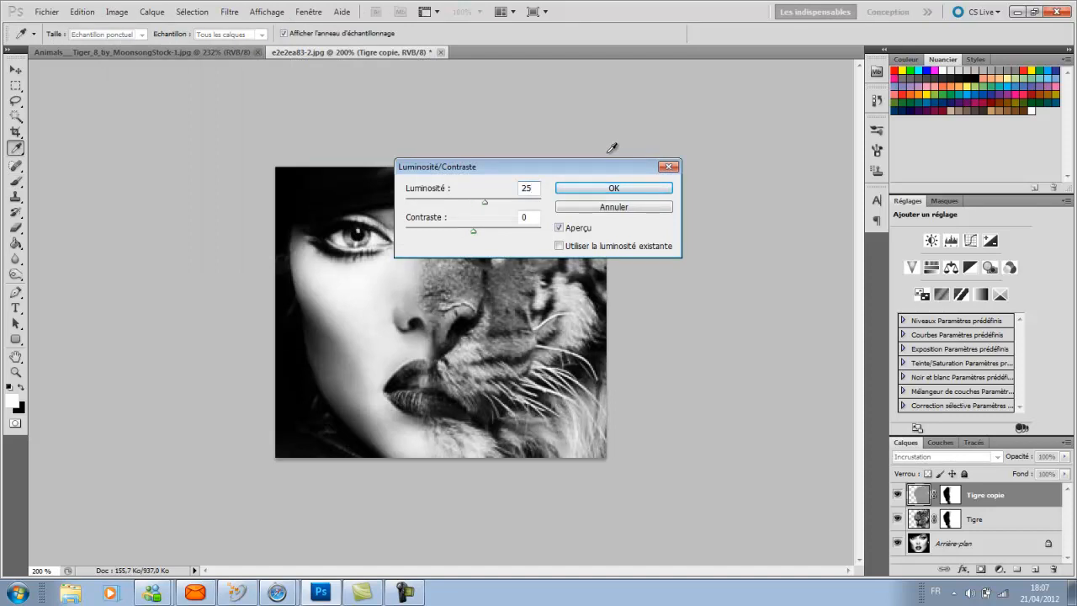
type("31")
key("Return")
key("b")
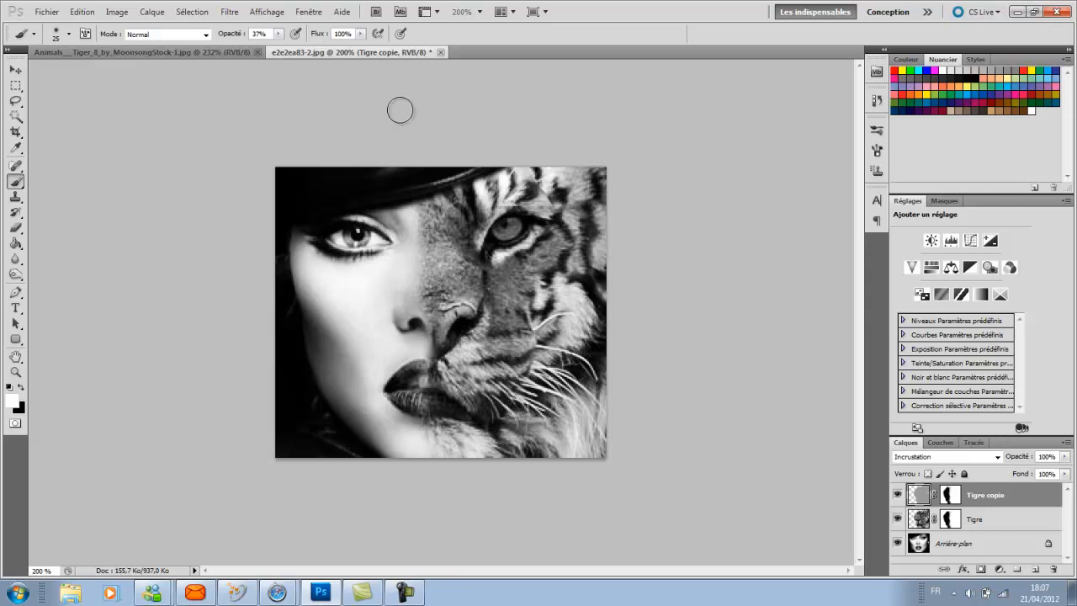
left_click(228, 12)
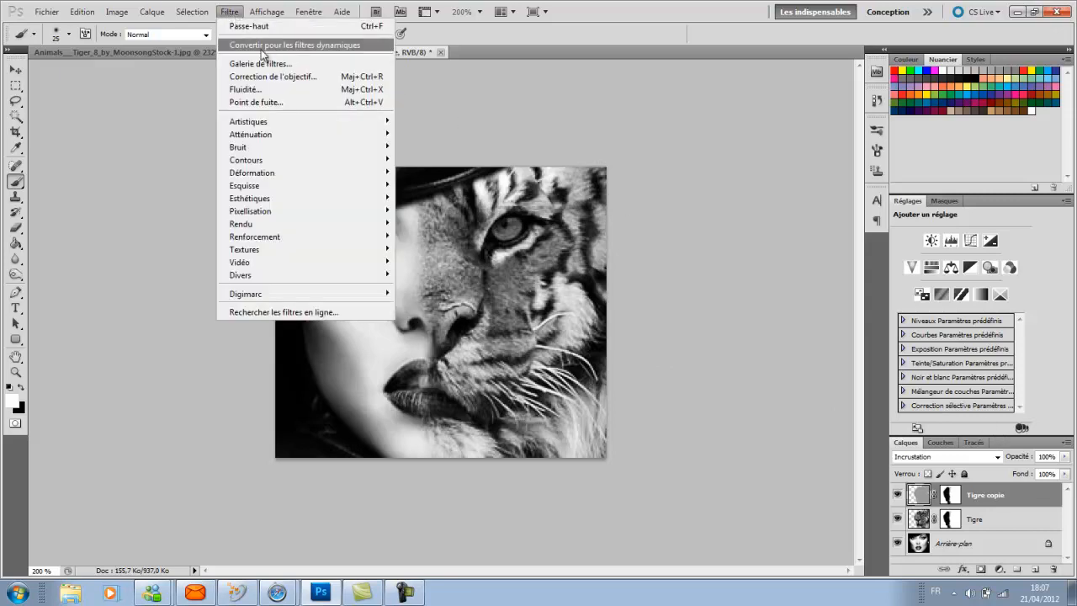
mouse_move(321, 126)
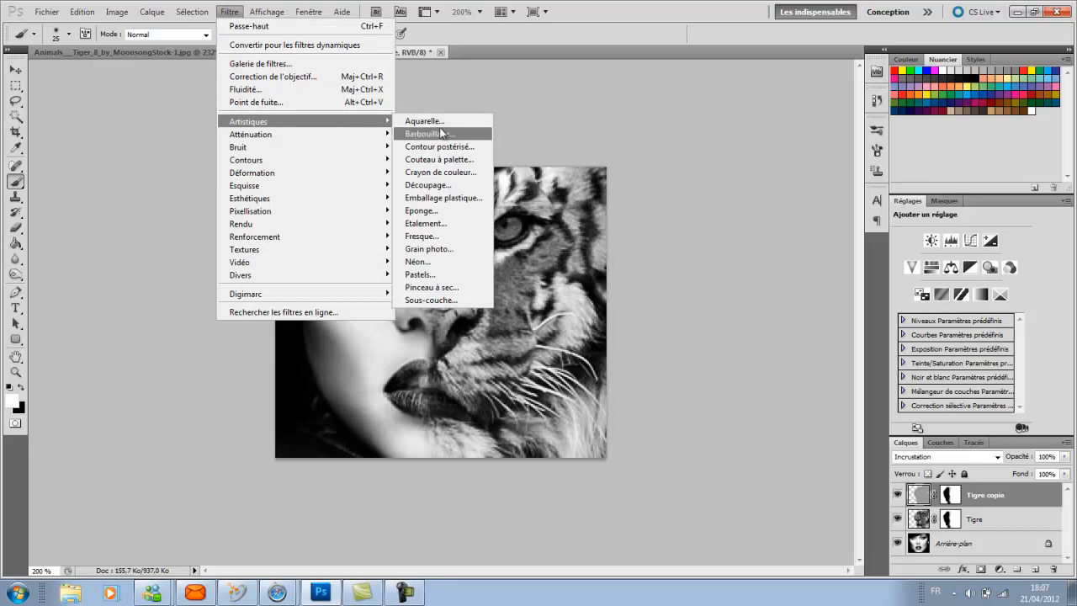
left_click(446, 250)
left_click(991, 62)
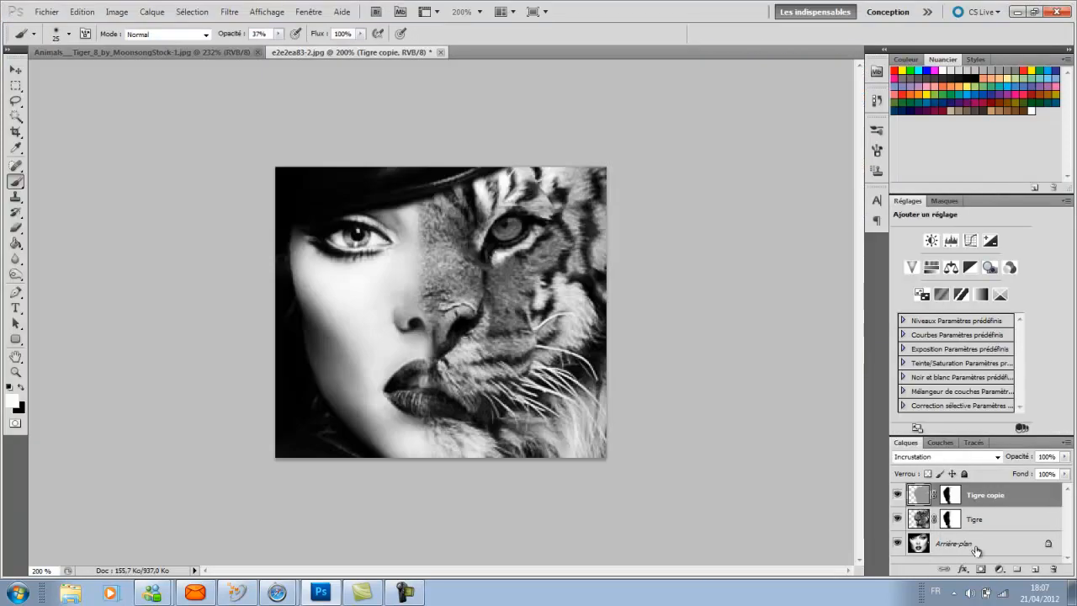
Merge the Tigre copie, Tigre and Arrière-plan layers into a single layer
left_click(975, 547, "shift")
right_click(976, 542)
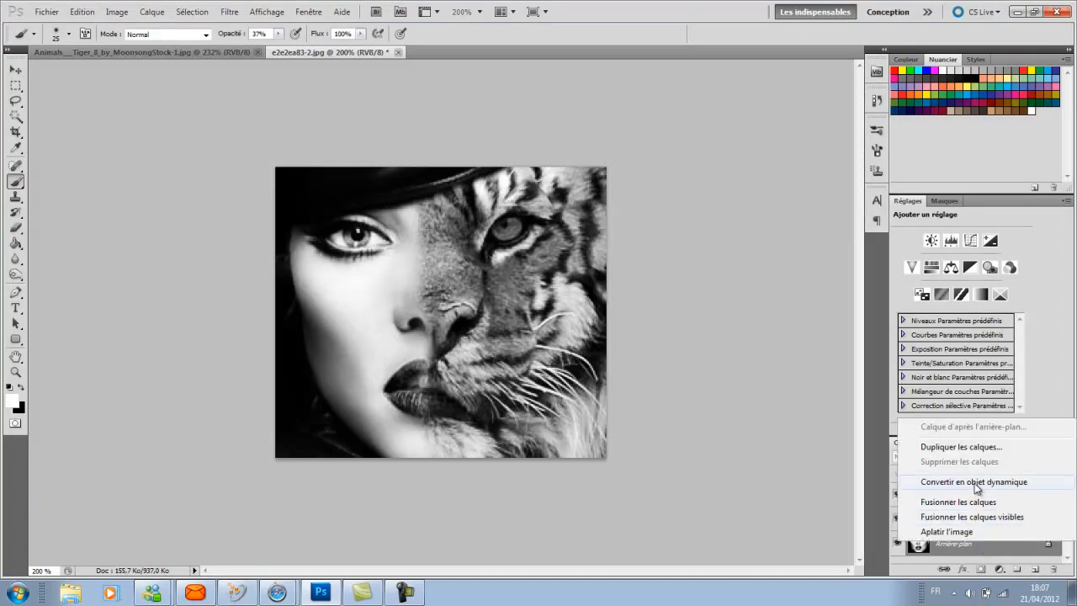
left_click(974, 504)
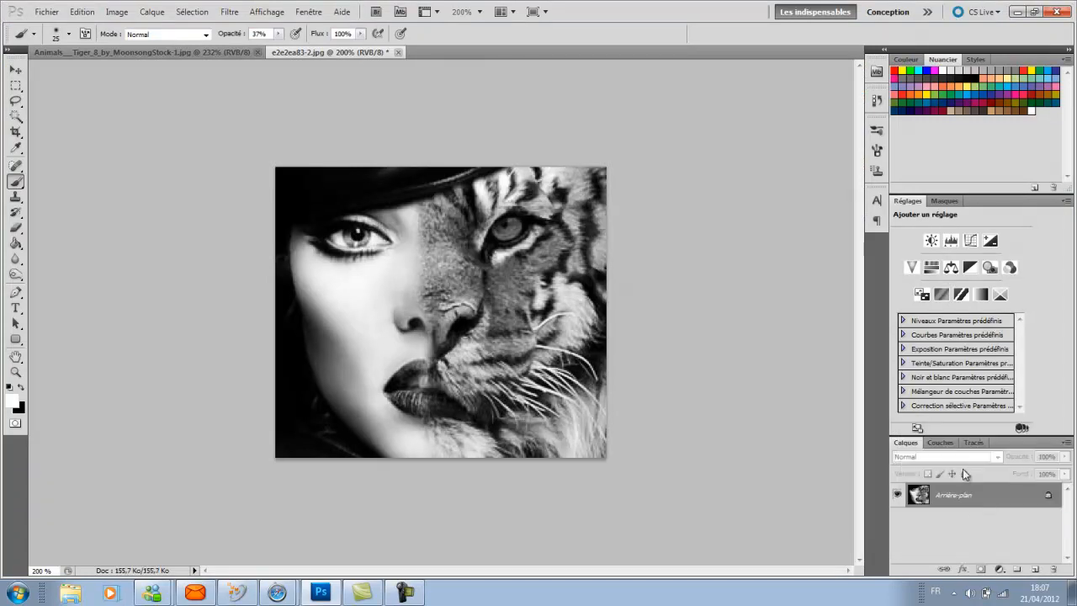
Apply the Grain photo filter to the merged portrait with grain 2, highlight areas (Zones claires) 0 and intensity 1
left_click(228, 11)
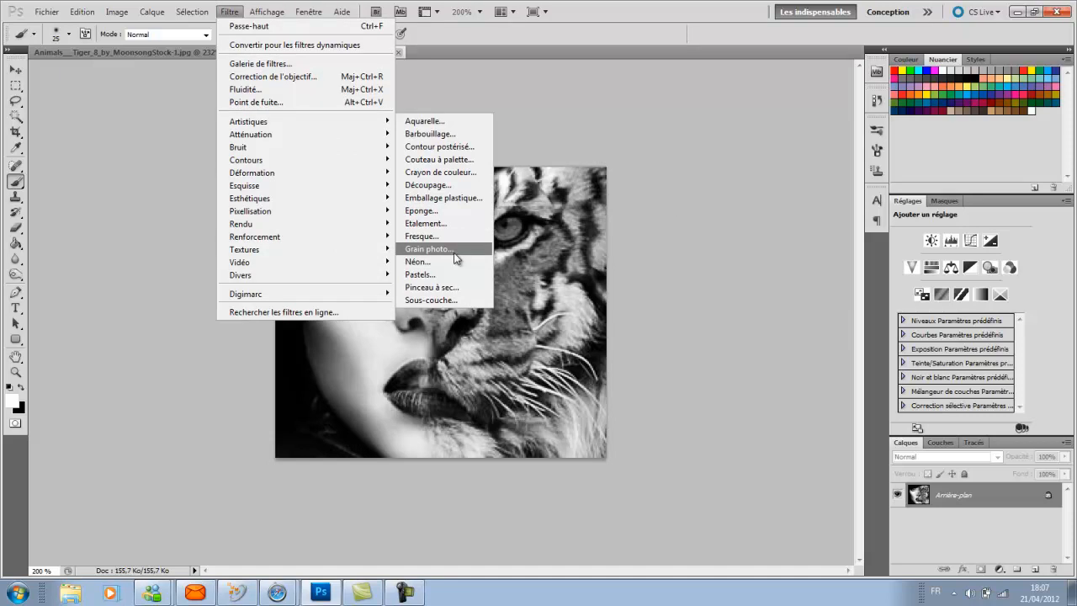
left_click(461, 256)
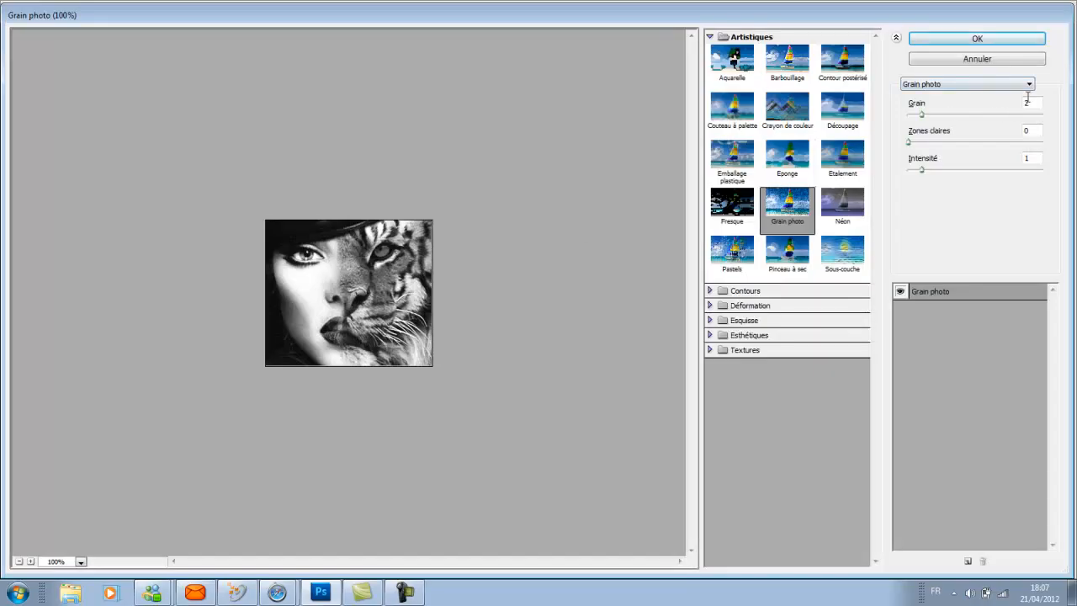
left_click_drag(1035, 101, 1012, 107)
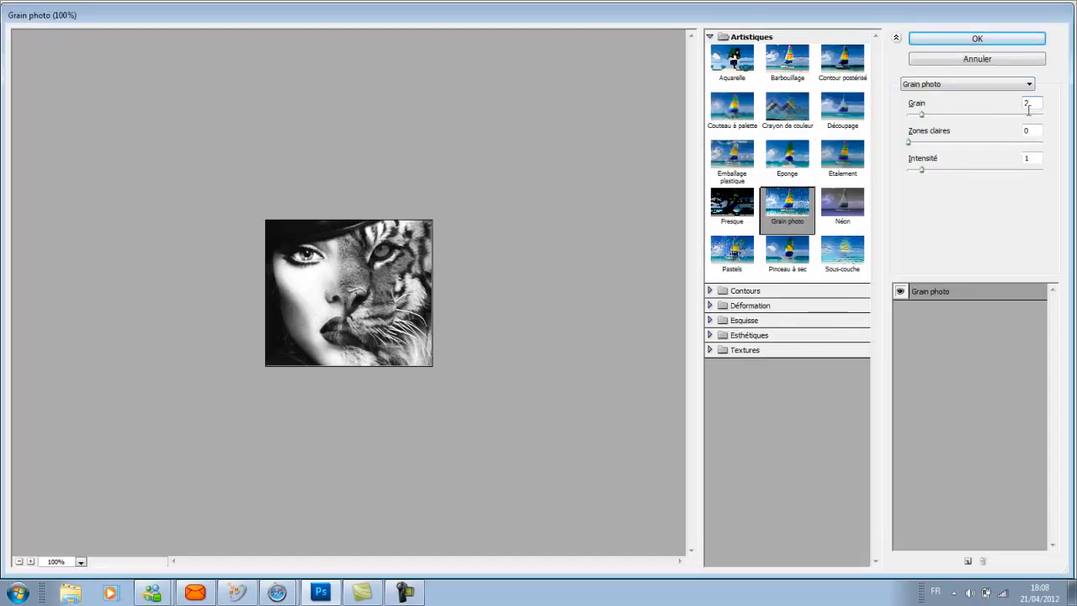
left_click(1007, 40)
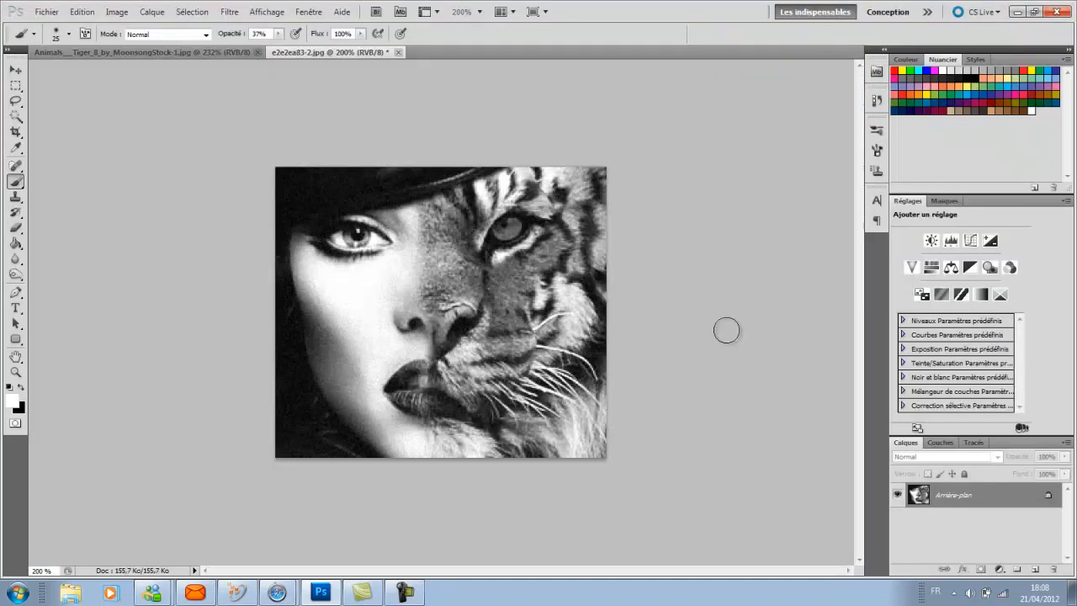
Examine the grained half-woman, half-tiger portrait both at a reduced size and close up
scroll(679, 330, "down", 3)
scroll(686, 323, "down", 1)
scroll(687, 320, "up", 1)
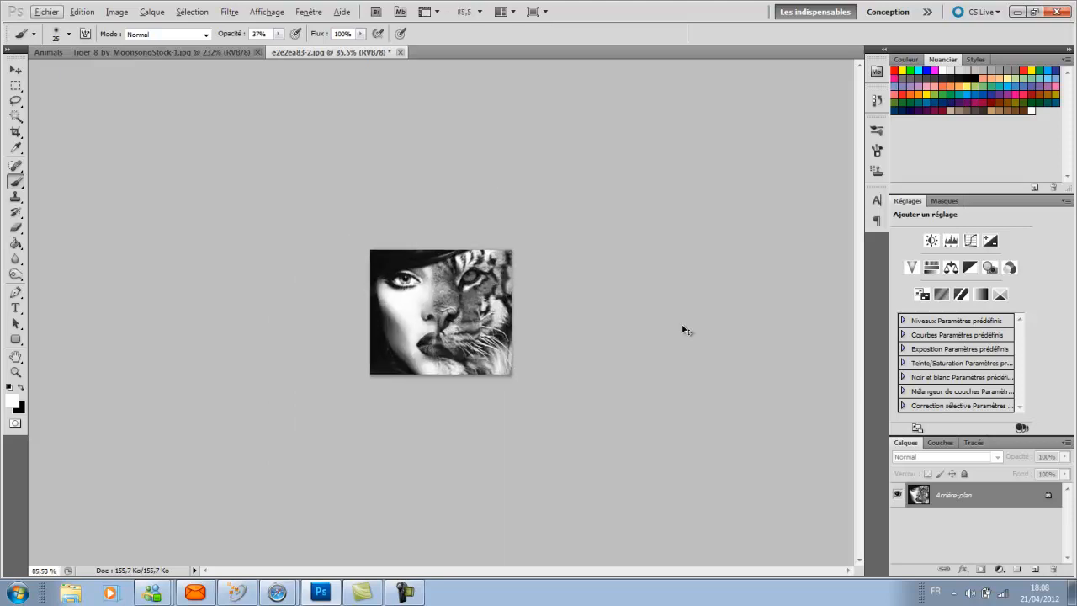
key("alt")
scroll(558, 314, "up", 11)
scroll(687, 252, "down", 5)
scroll(689, 251, "up", 4)
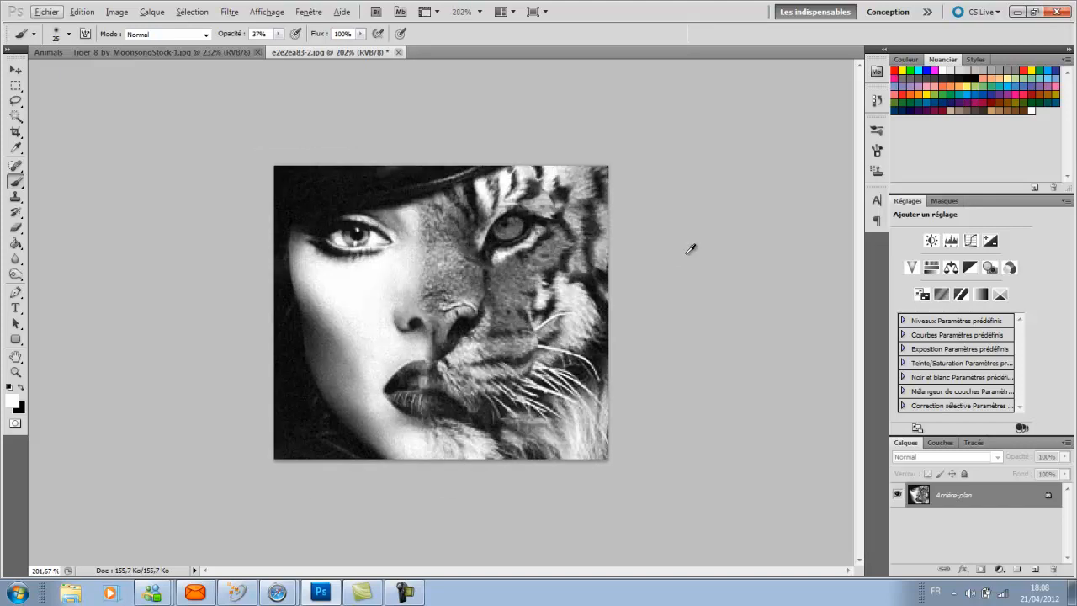